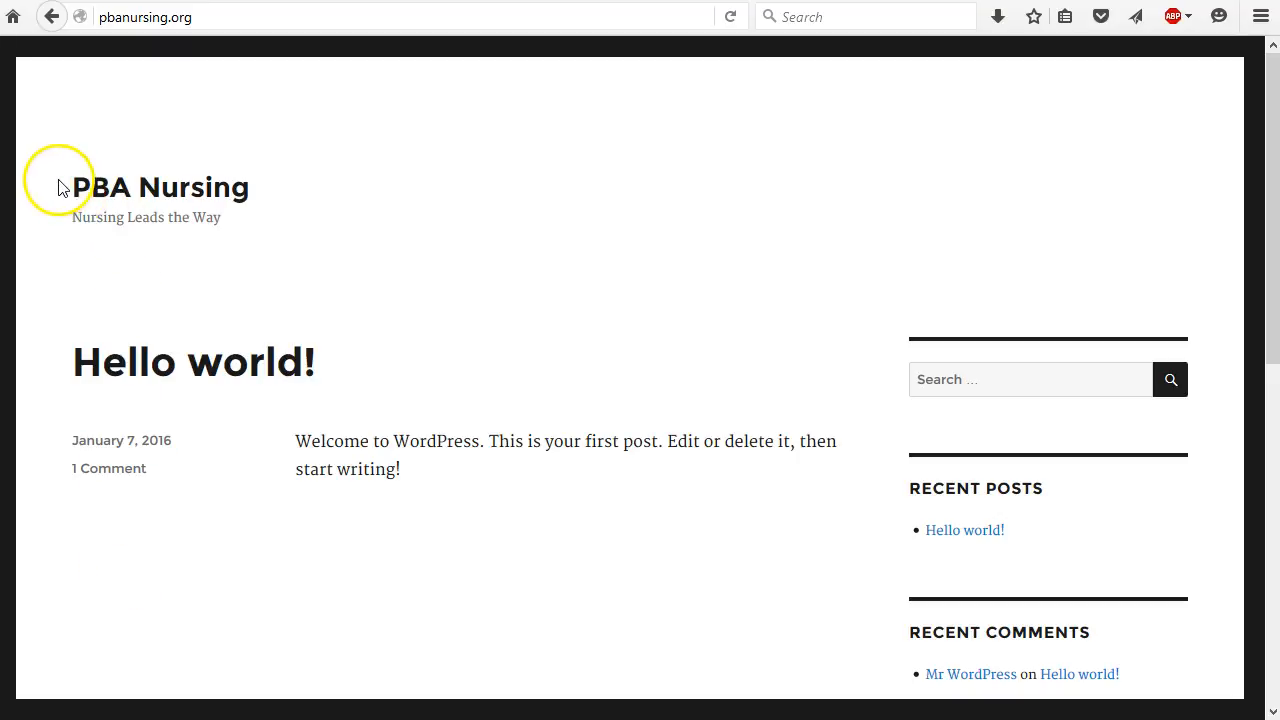
Step: Examine the public site's title and tagline, then open the "Hello world!" post and review its web address and comments
drag(71, 188, 68, 228)
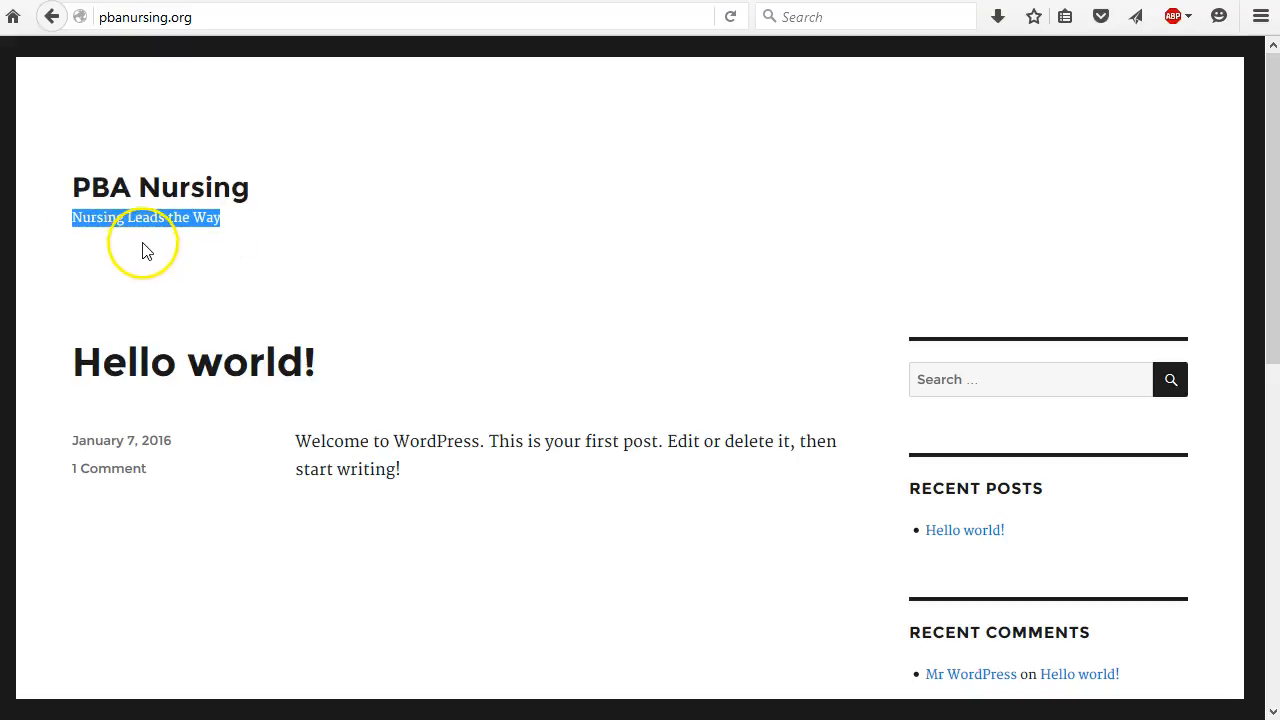
click(138, 244)
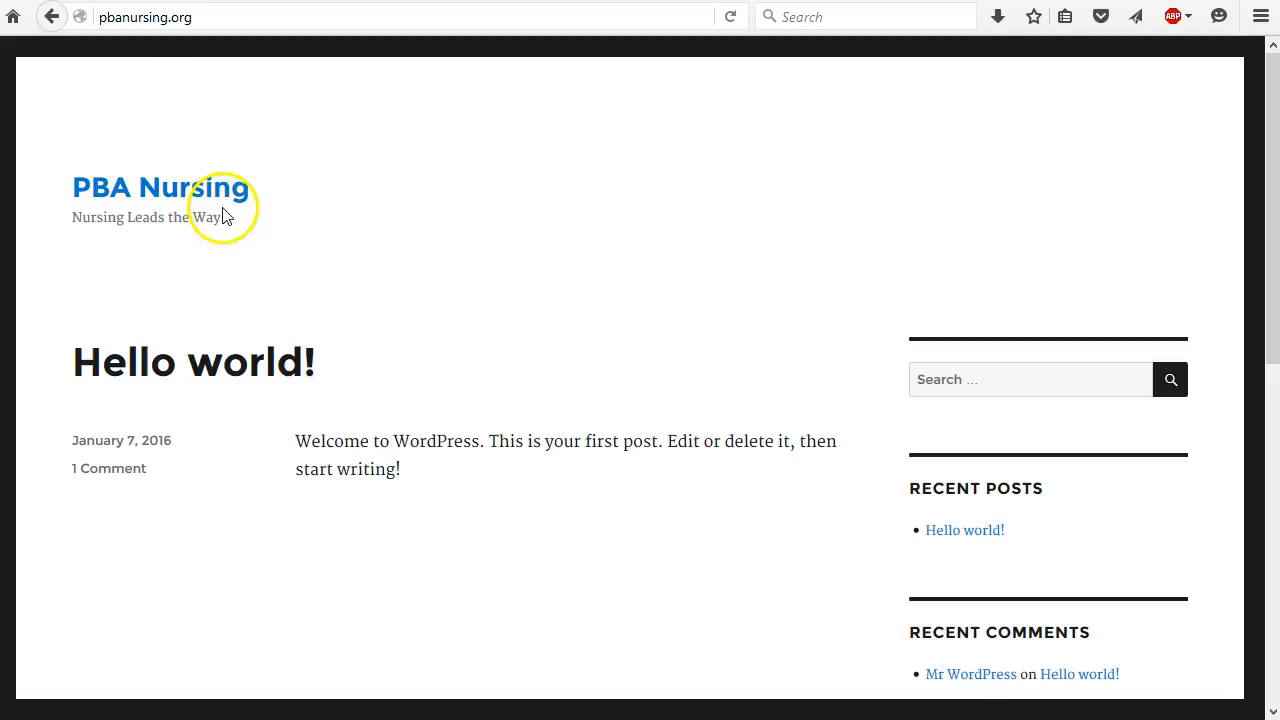
click(160, 366)
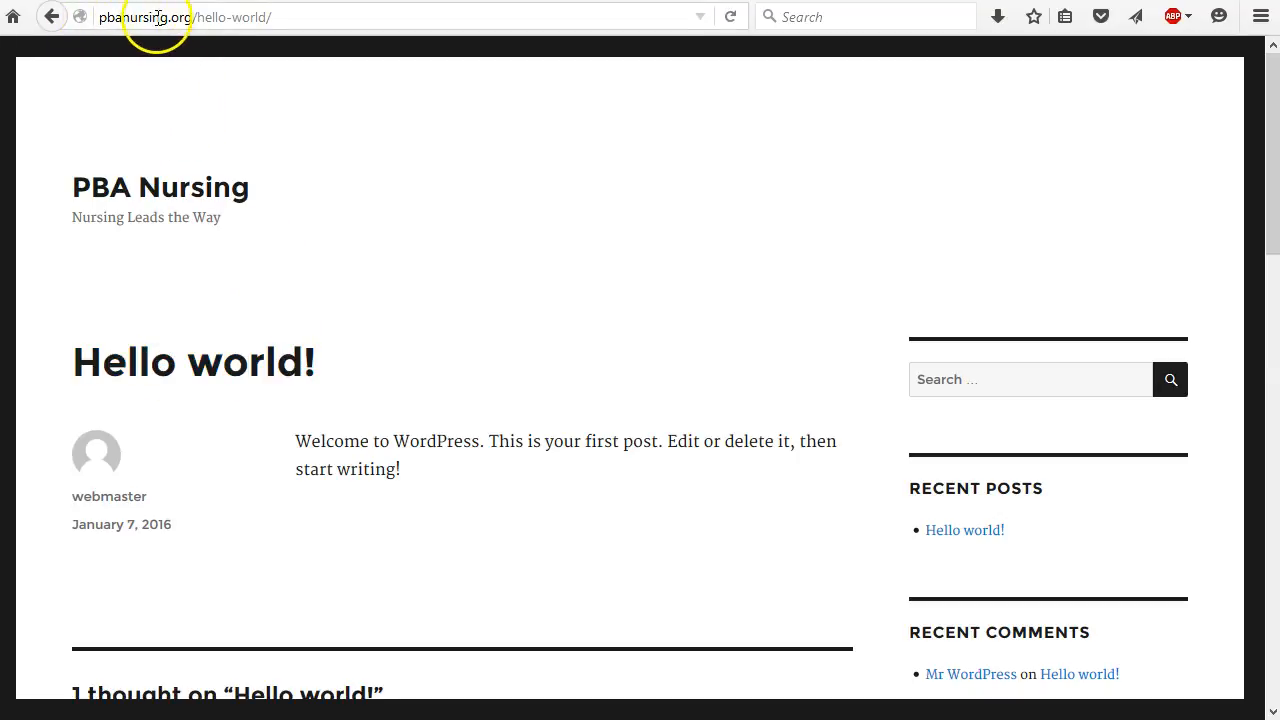
drag(197, 17, 286, 15)
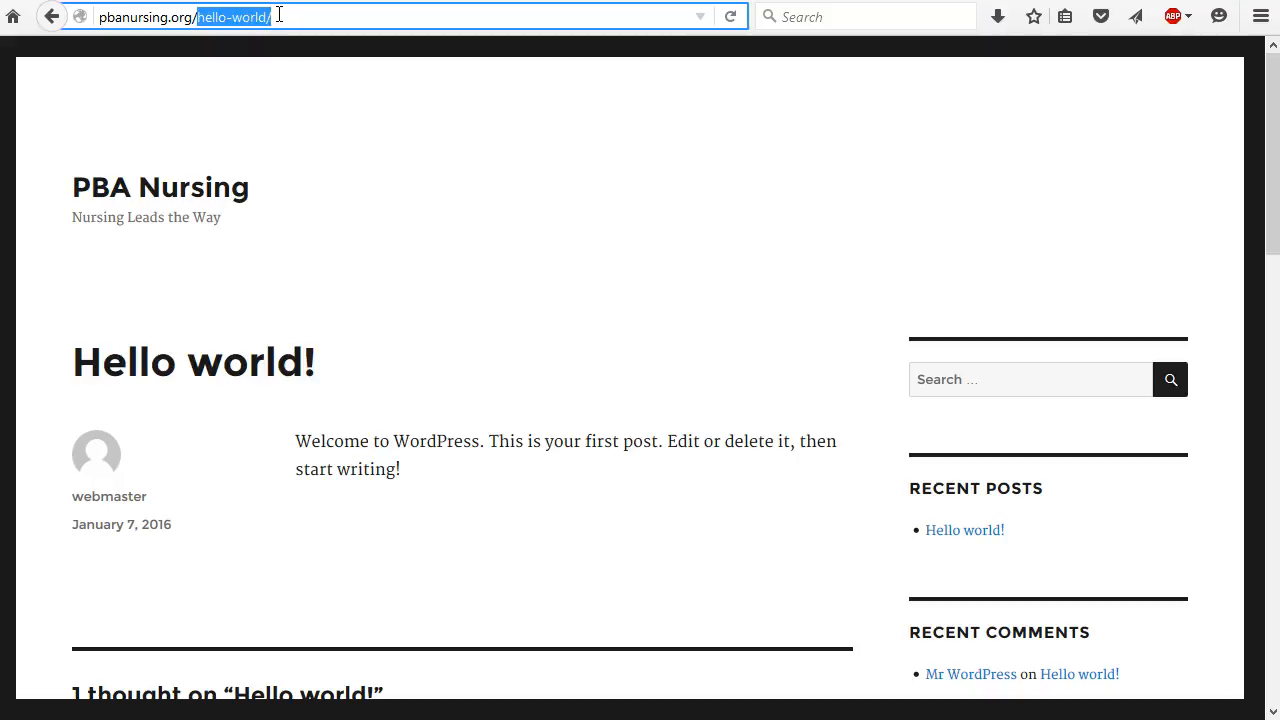
scroll(577, 334, down, 5)
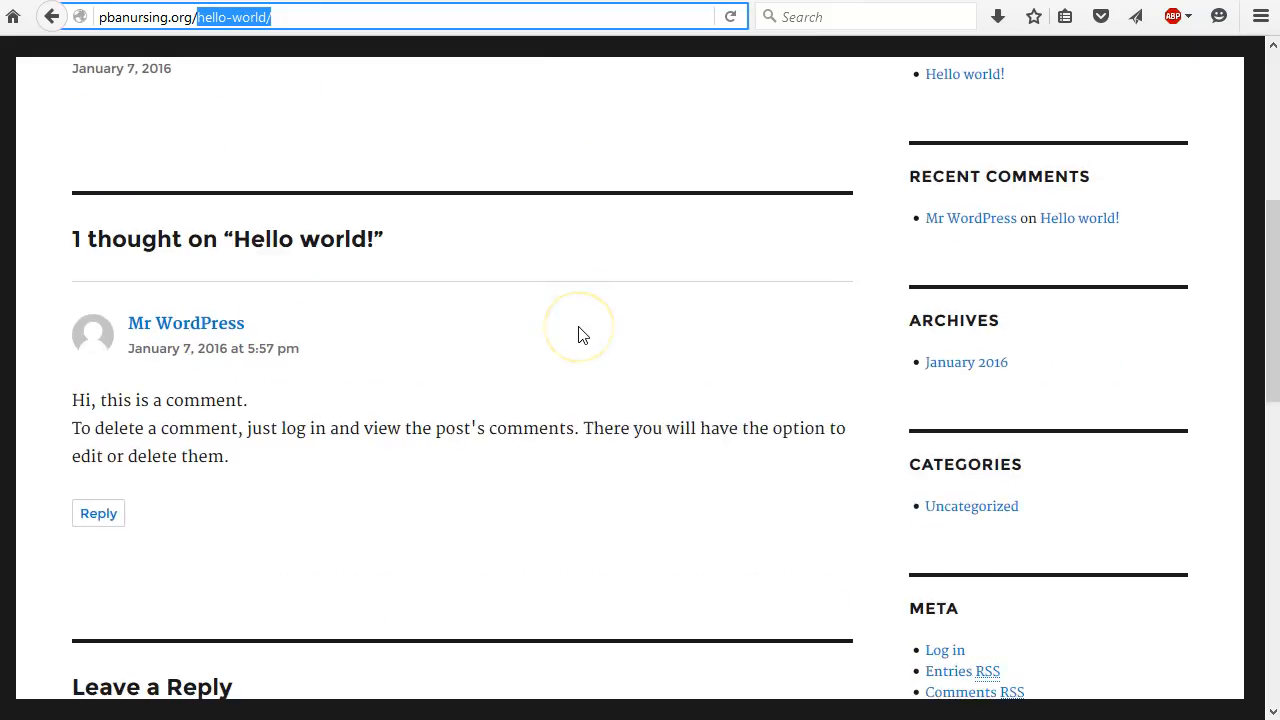
scroll(650, 290, up, 5)
scroll(1095, 550, down, 7)
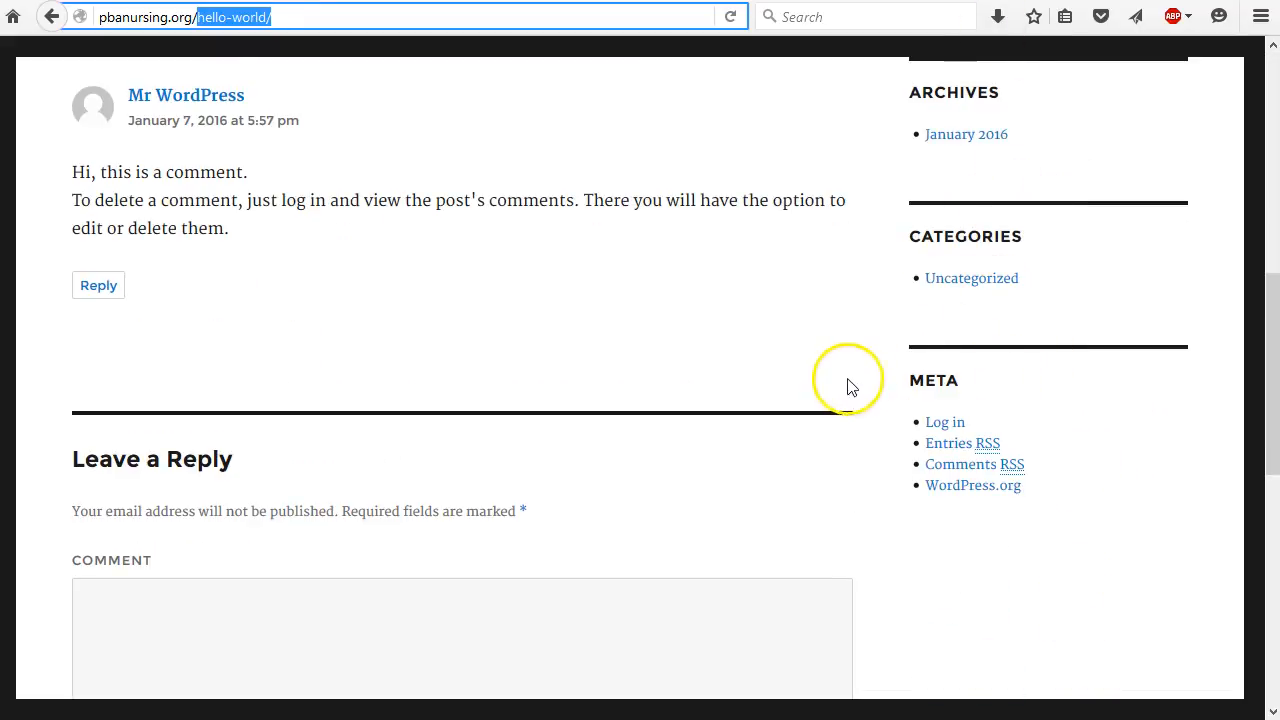
Step: Open the site's login page and log in to the administration dashboard with the prefilled username and password
click(930, 424)
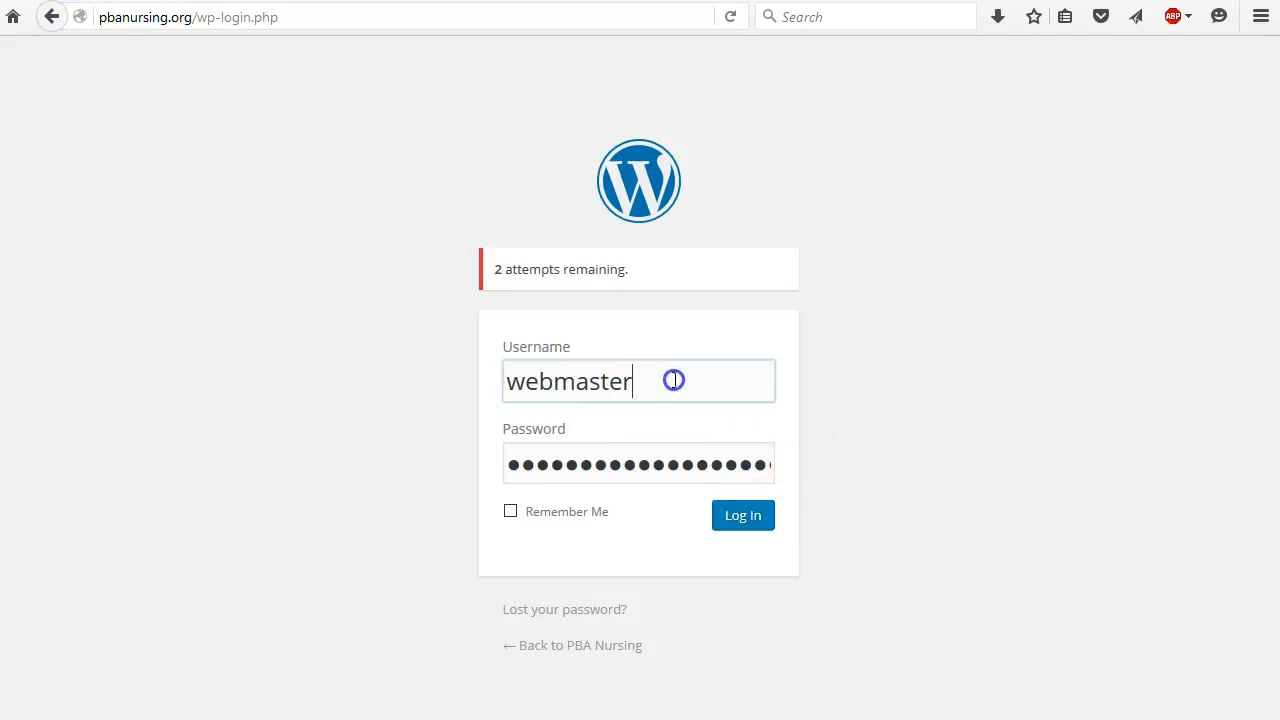
drag(674, 380, 489, 381)
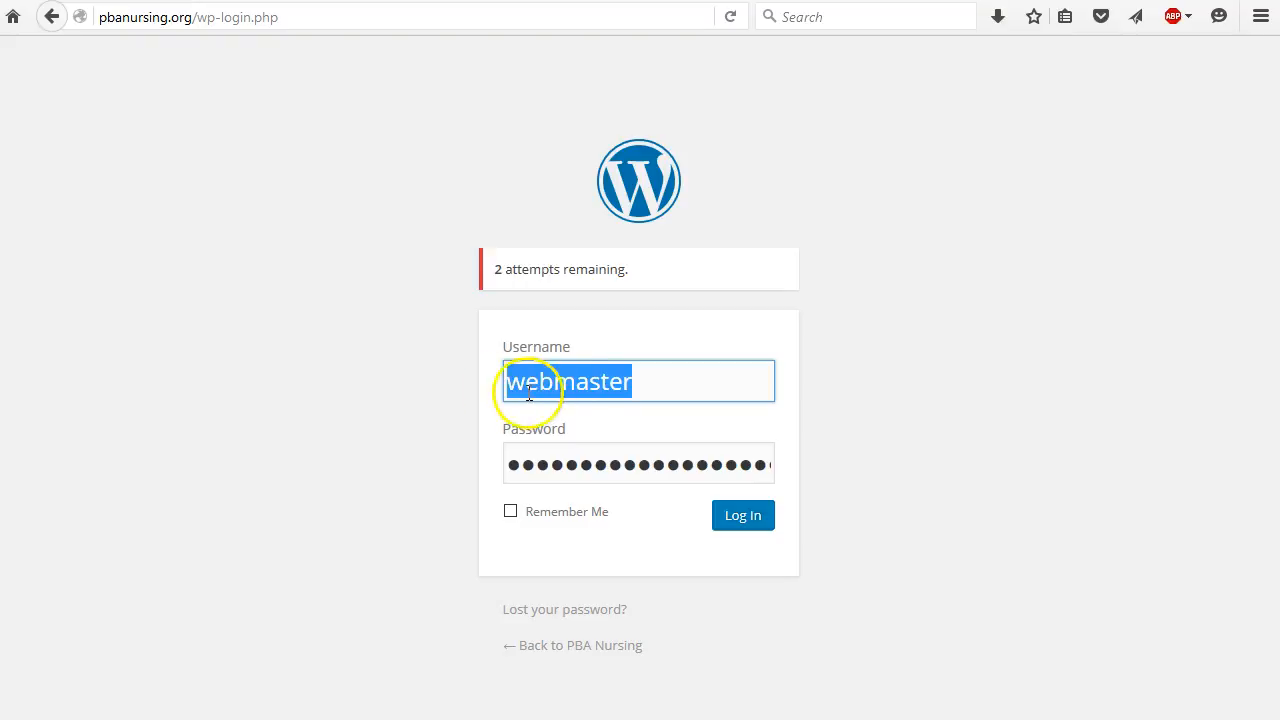
click(555, 464)
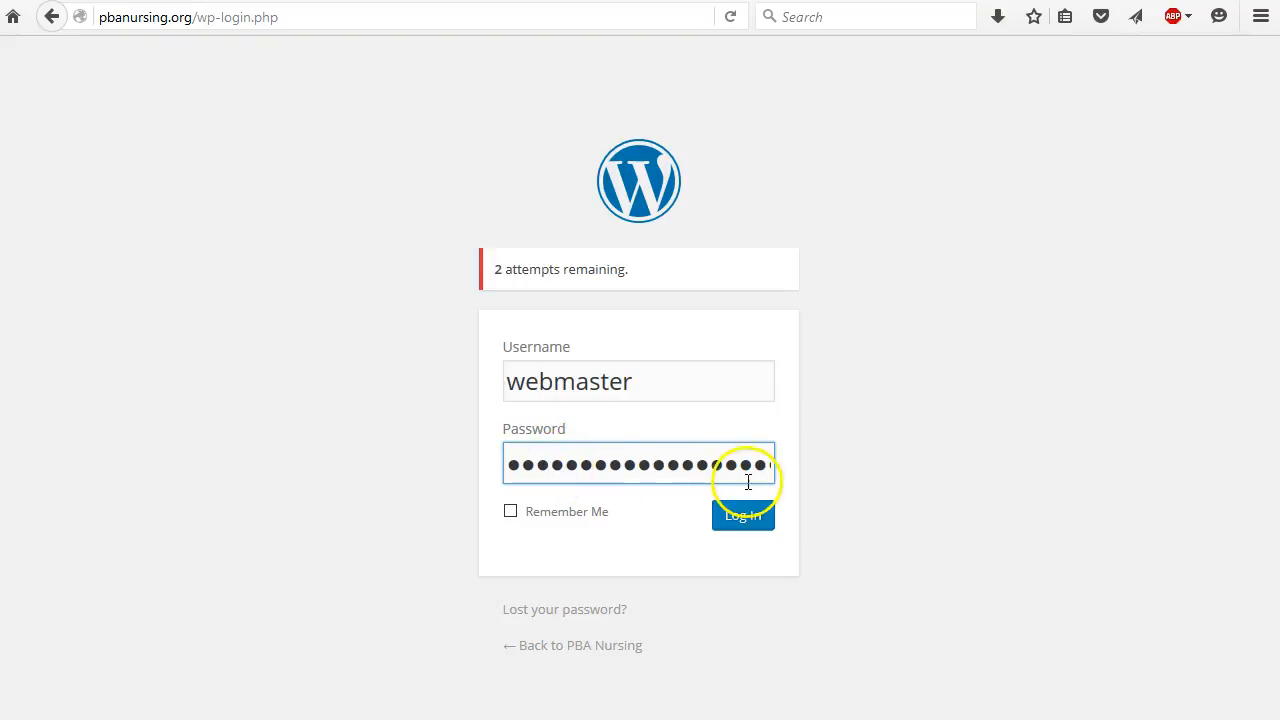
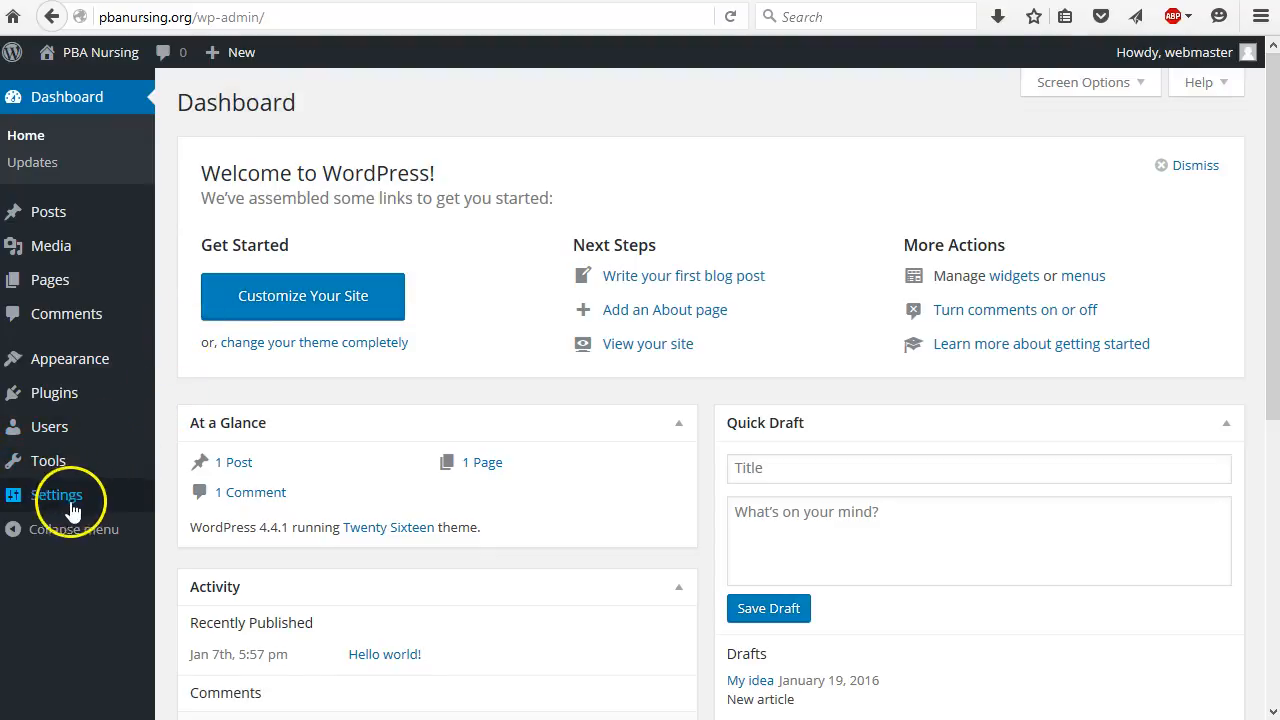
Step: Open the General settings and examine the site title, tagline, WordPress address and site address
mouse_move(48, 504)
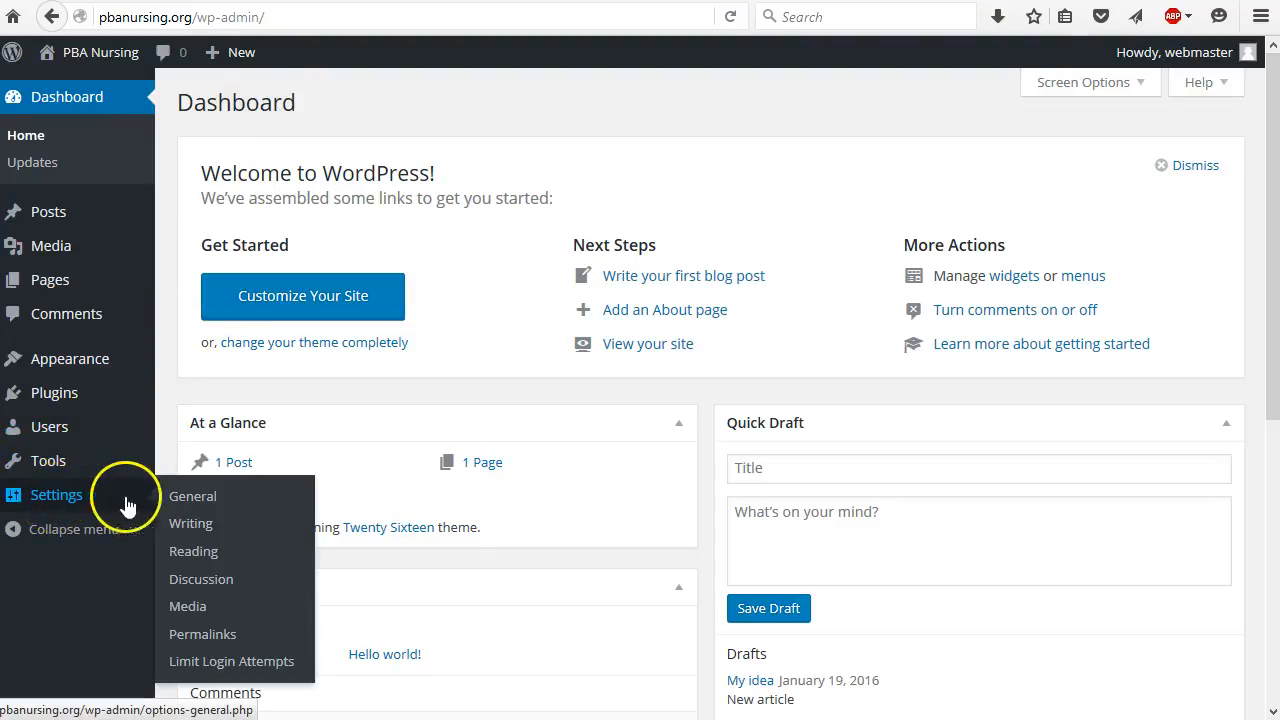
click(182, 494)
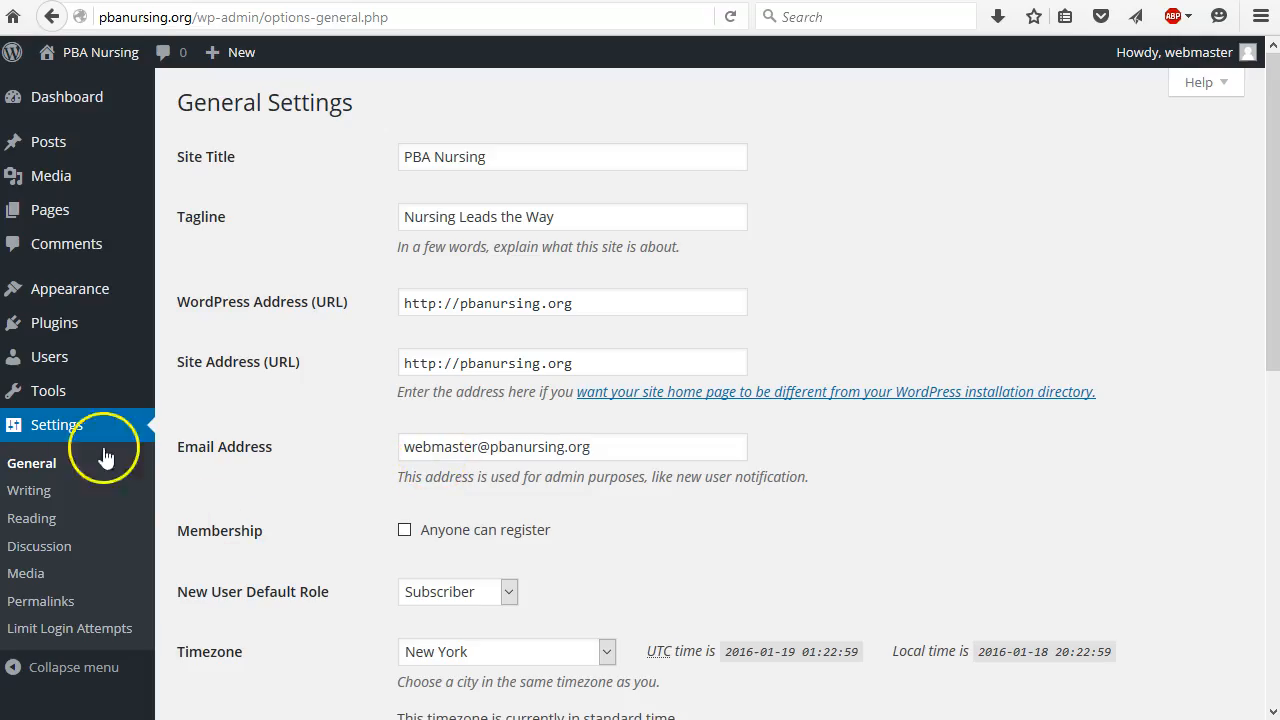
drag(510, 160, 386, 160)
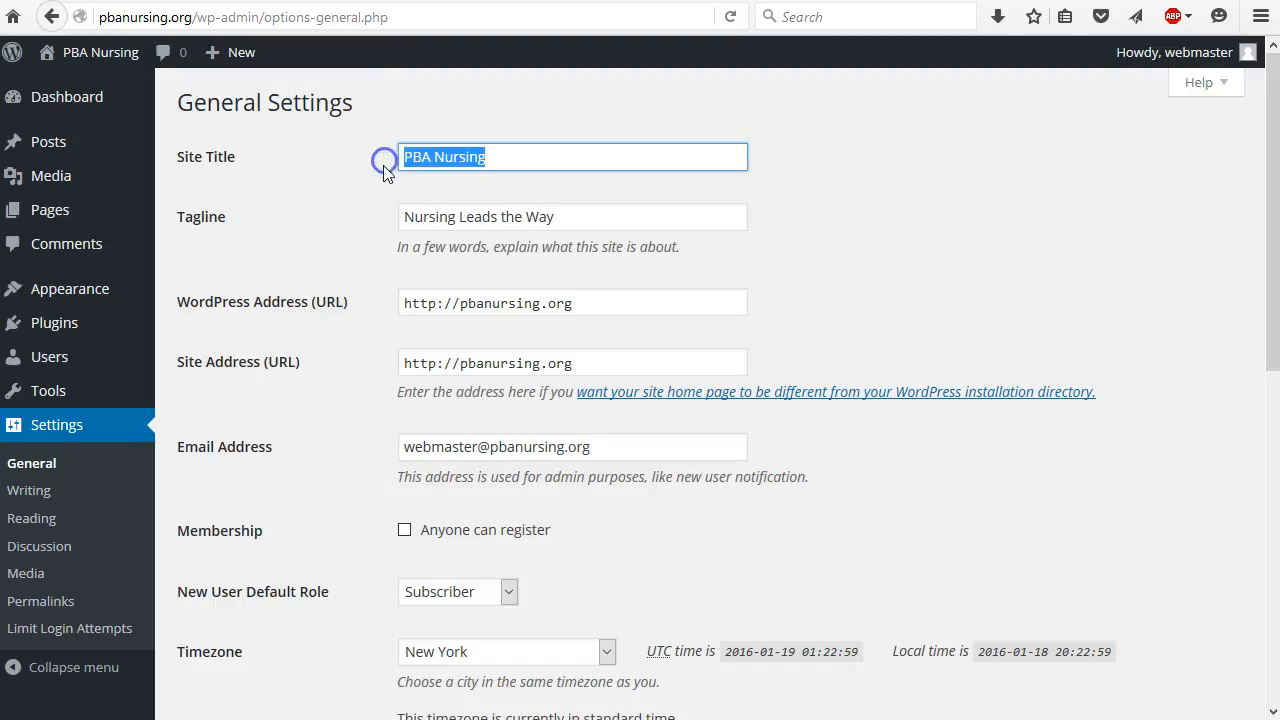
drag(557, 219, 392, 217)
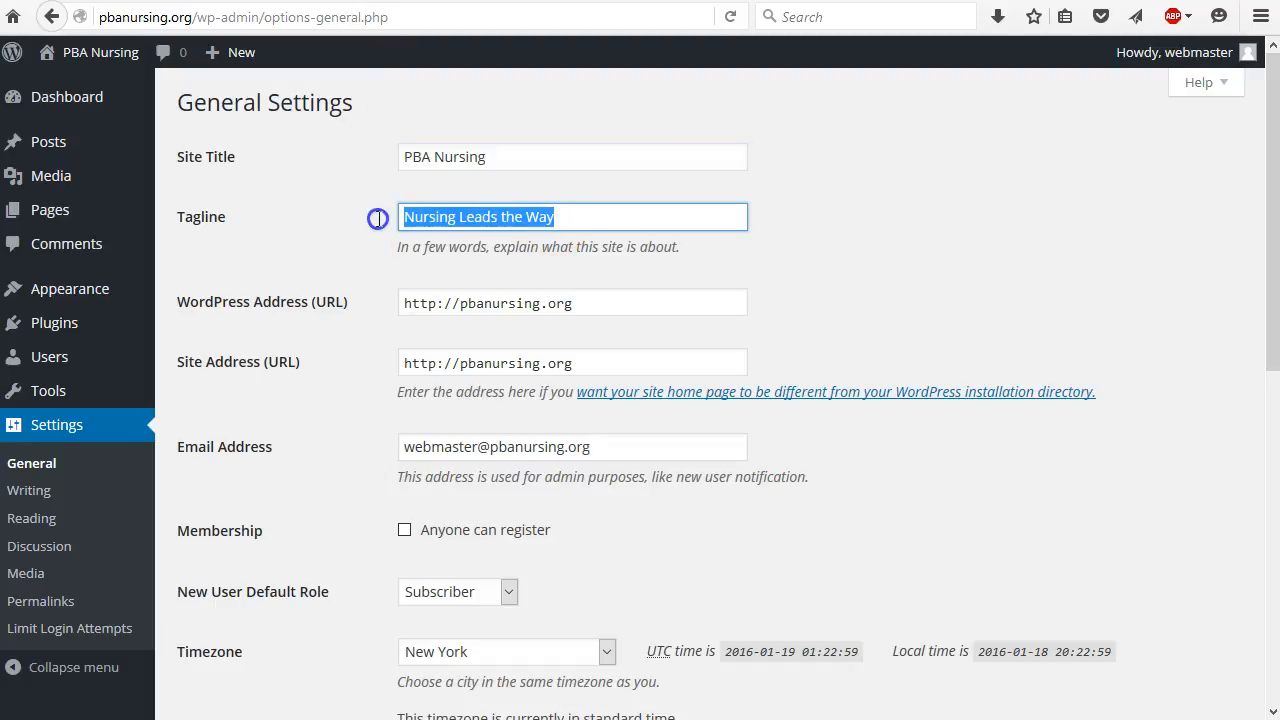
click(440, 303)
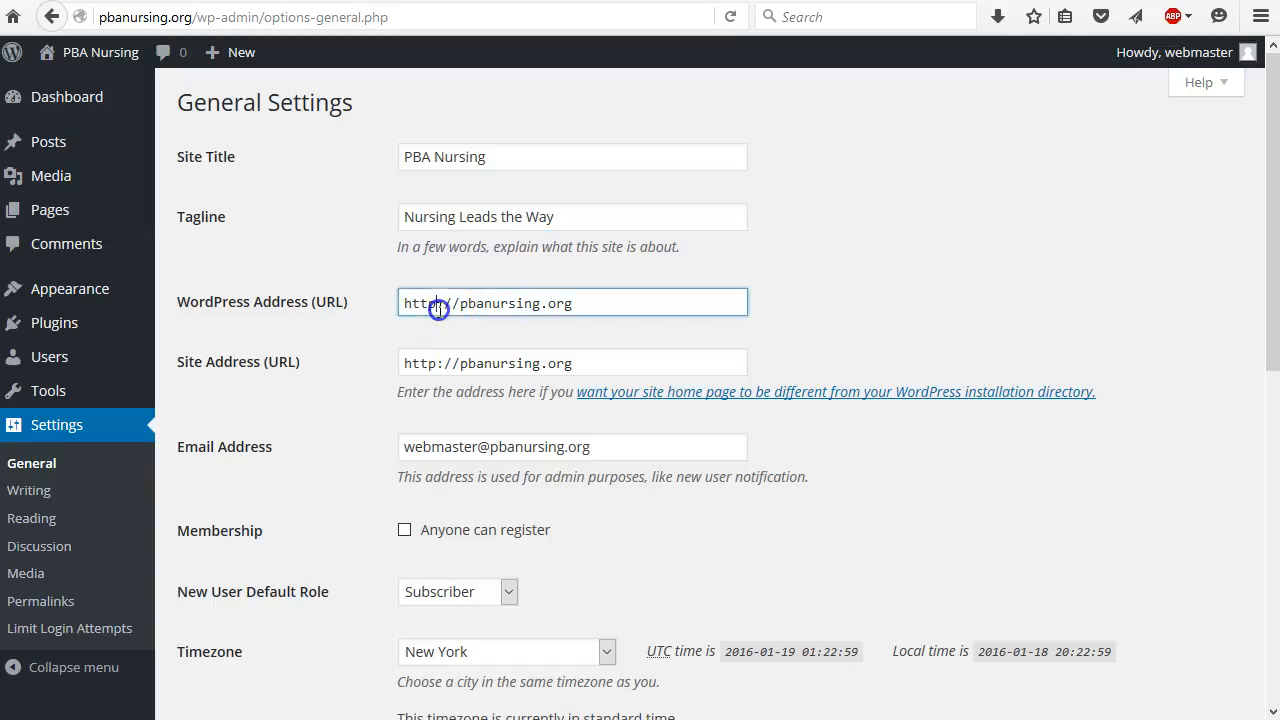
drag(620, 303, 383, 303)
drag(625, 362, 403, 397)
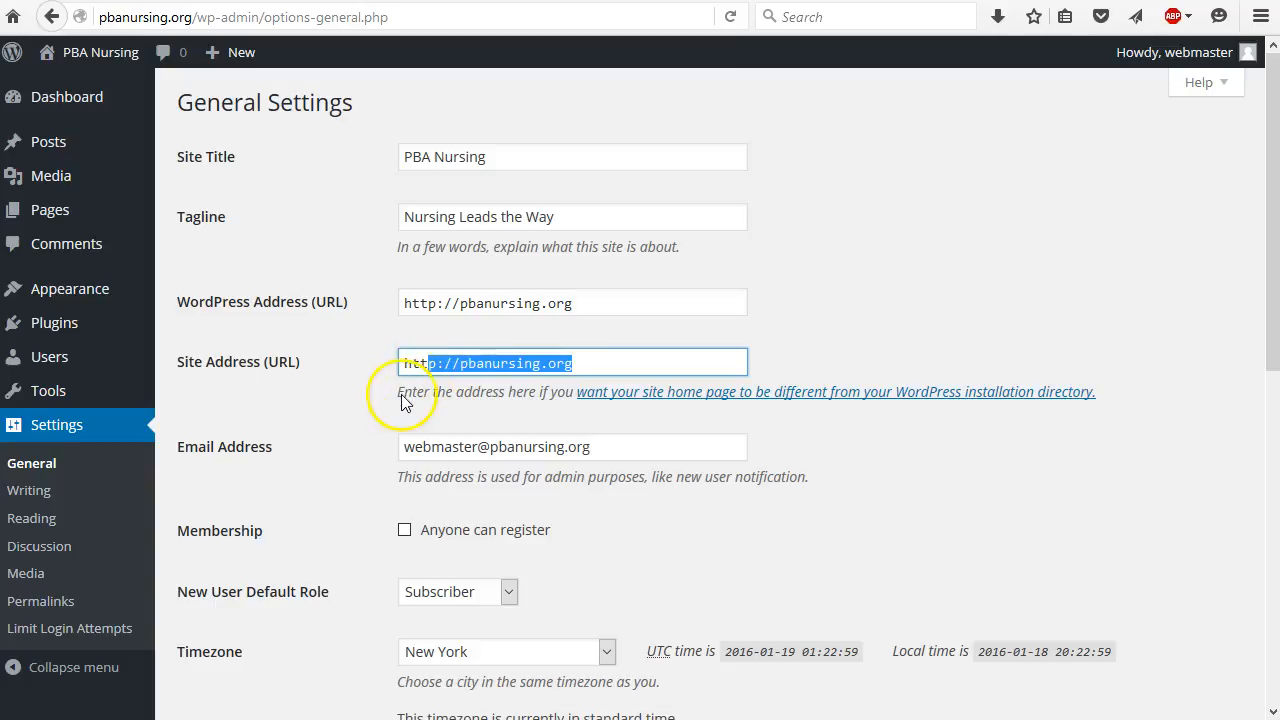
click(459, 302)
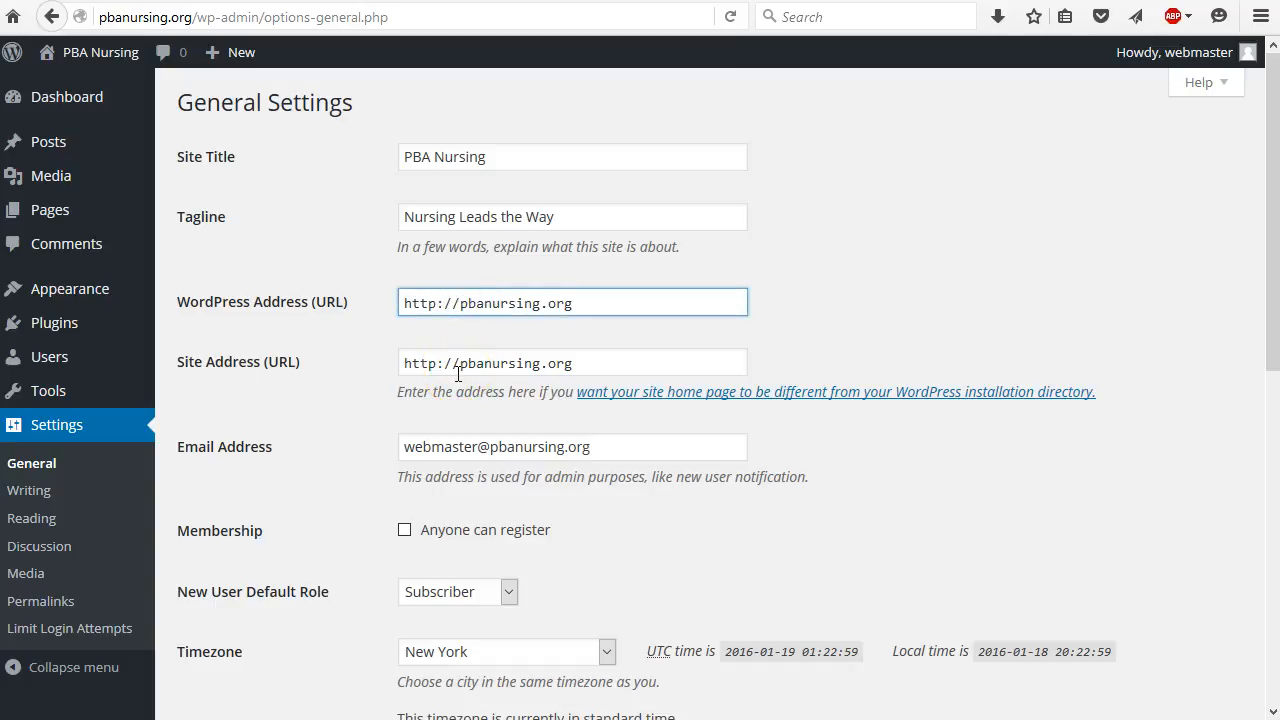
click(464, 305)
Step: Examine the admin email address, the membership option, the new user default roles and the timezone choices
scroll(477, 322, down, 2)
drag(617, 332, 337, 340)
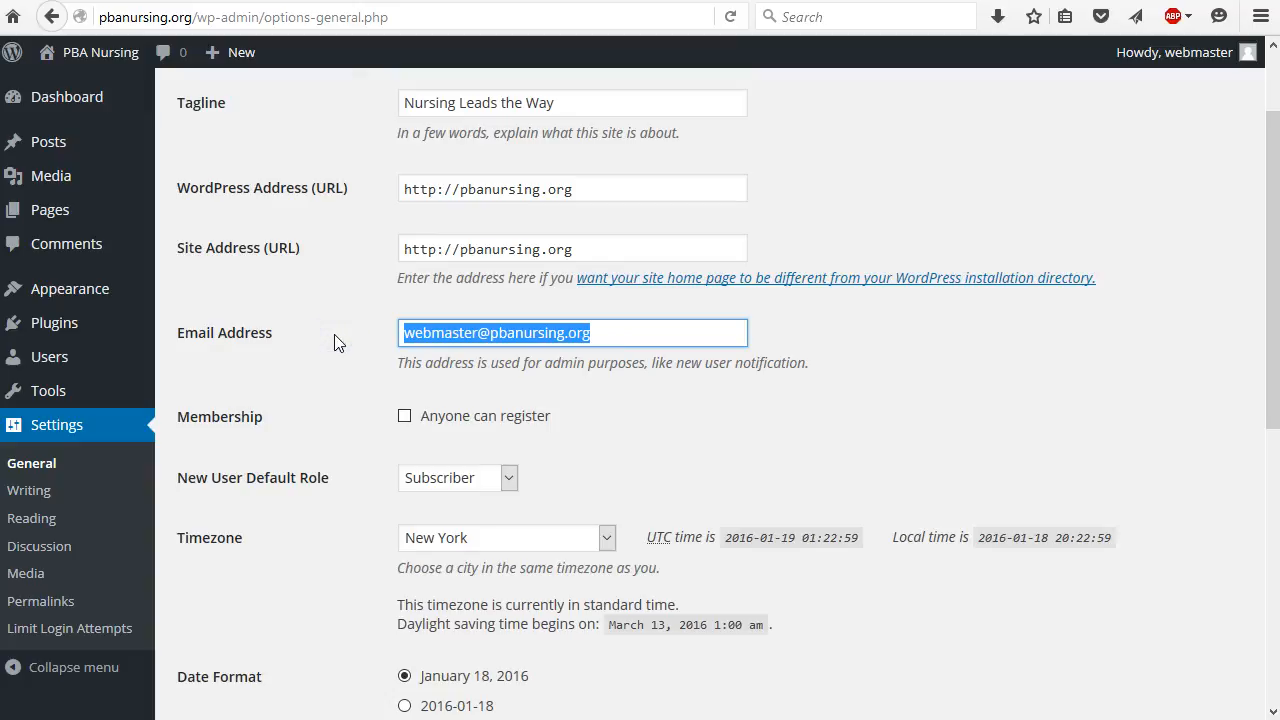
click(427, 331)
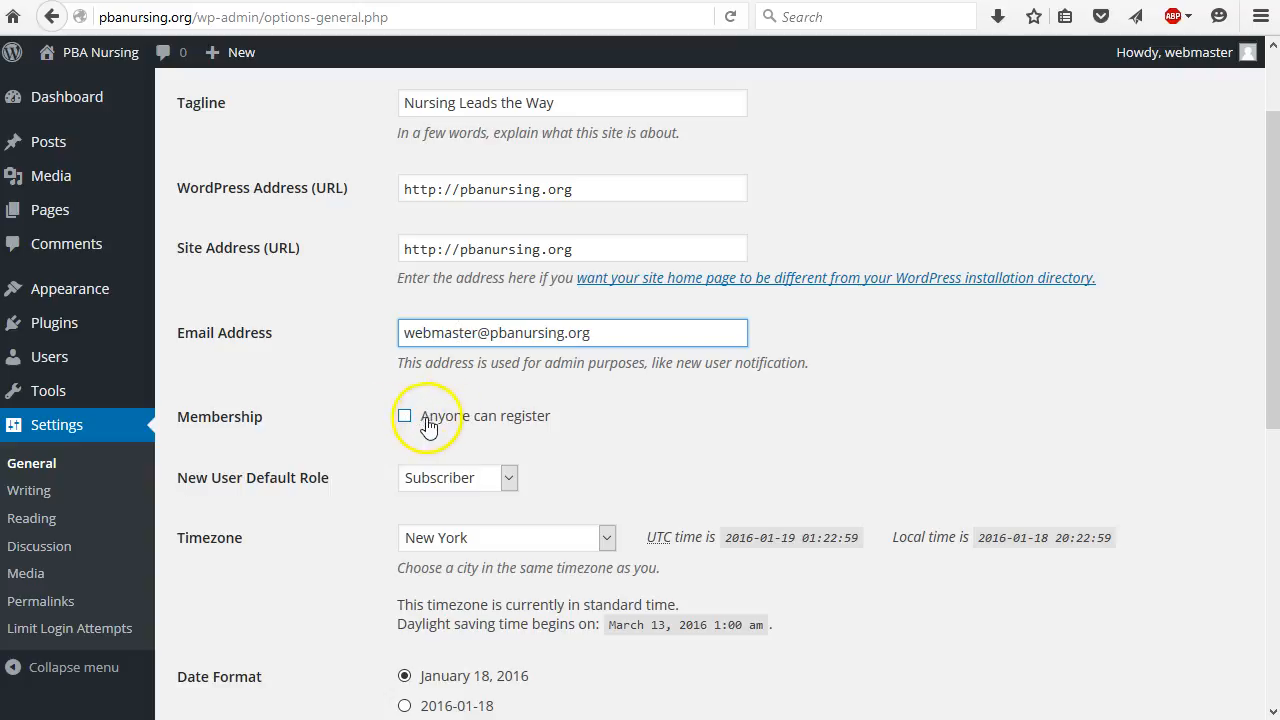
click(505, 482)
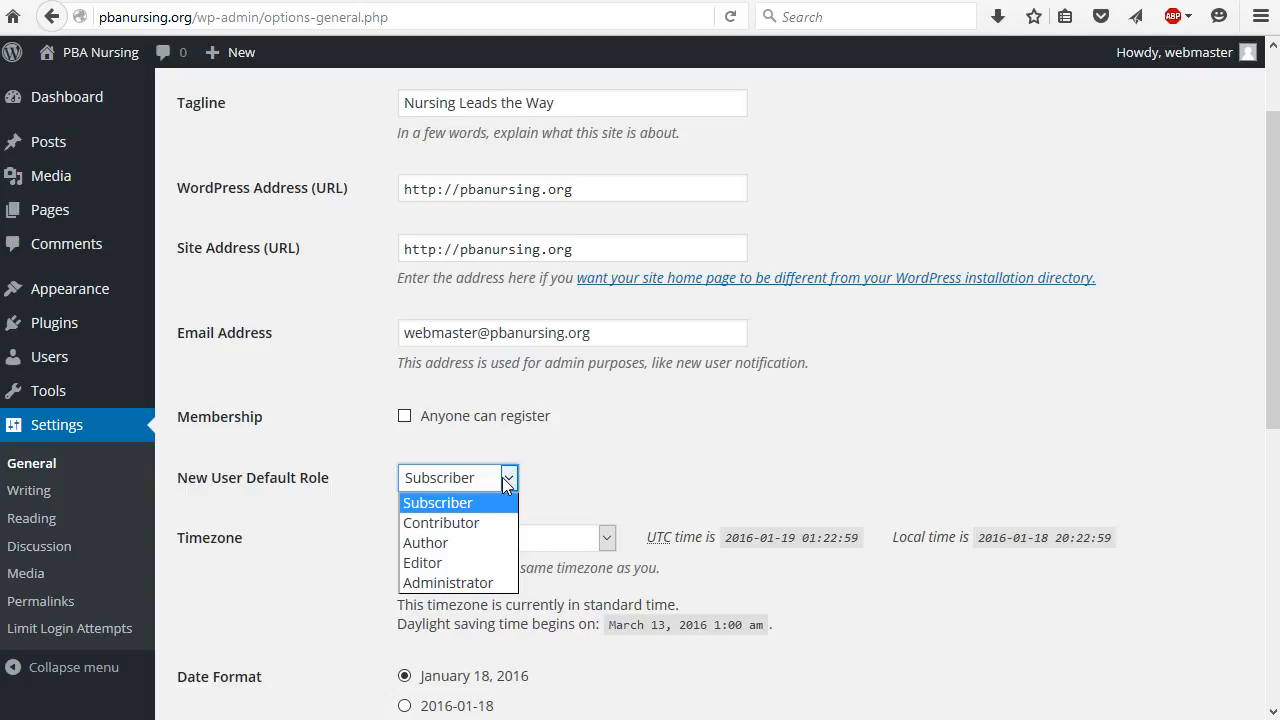
scroll(850, 400, down, 2)
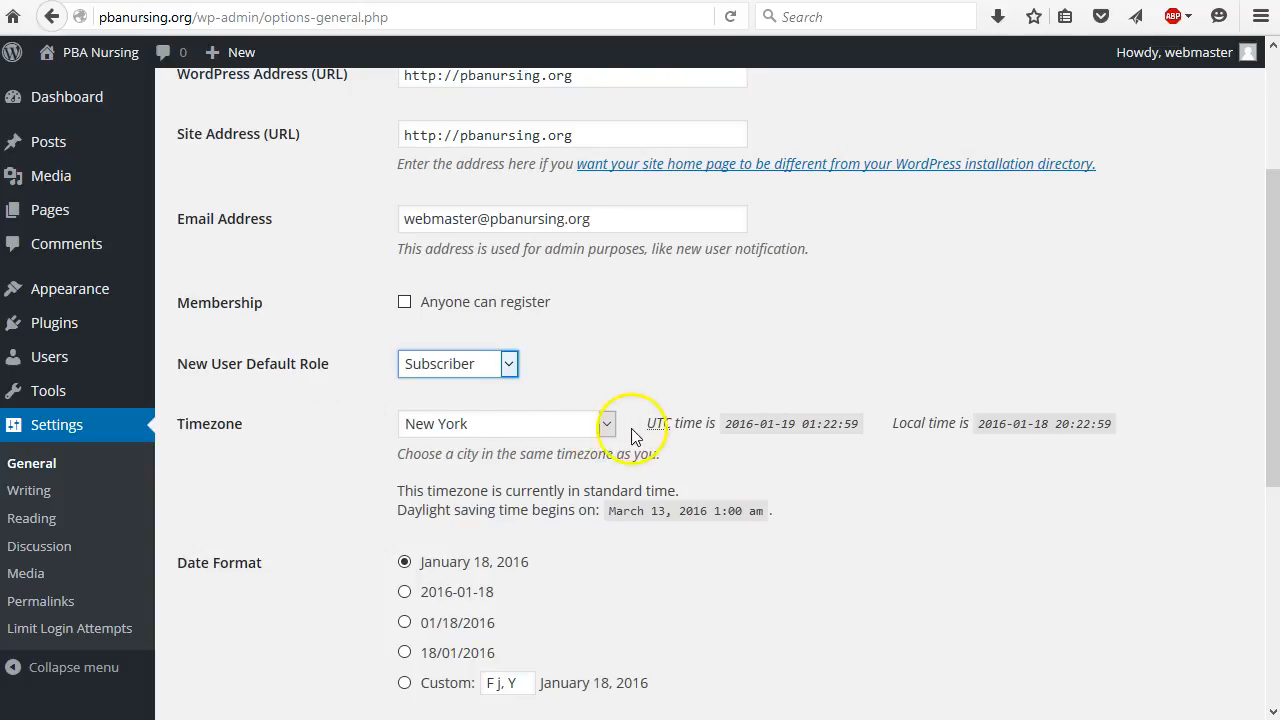
click(605, 424)
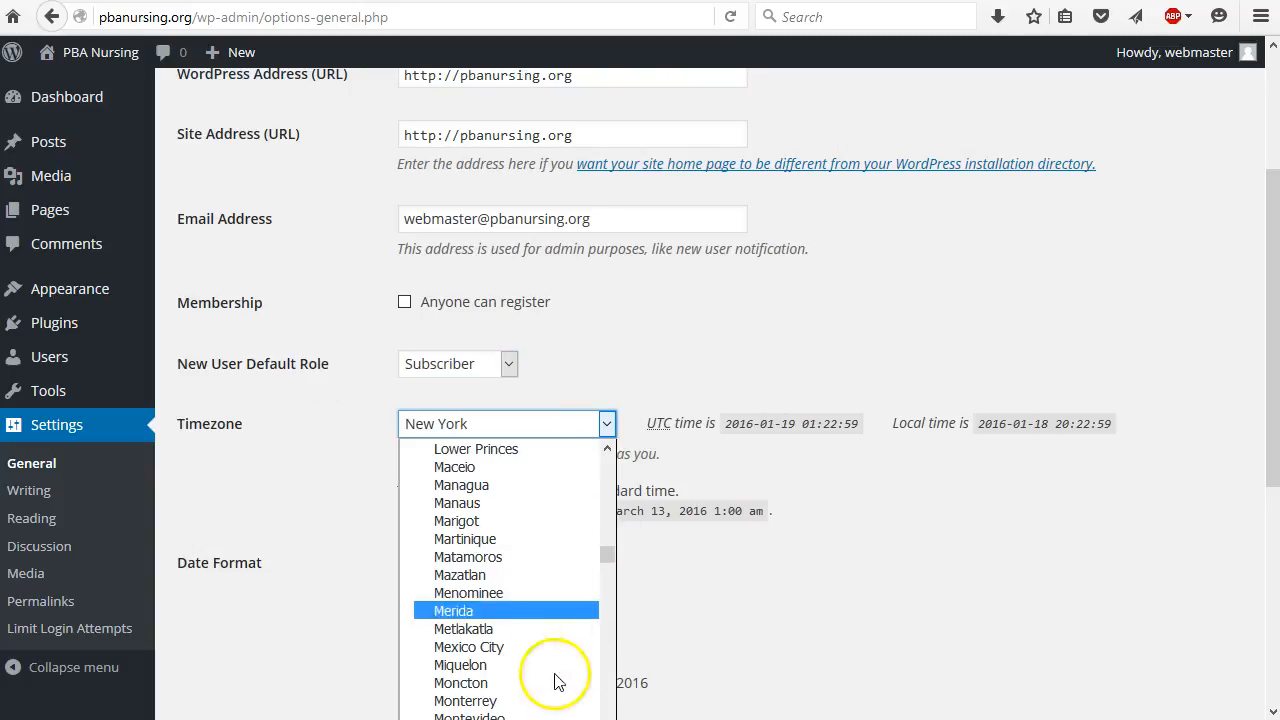
key(Escape)
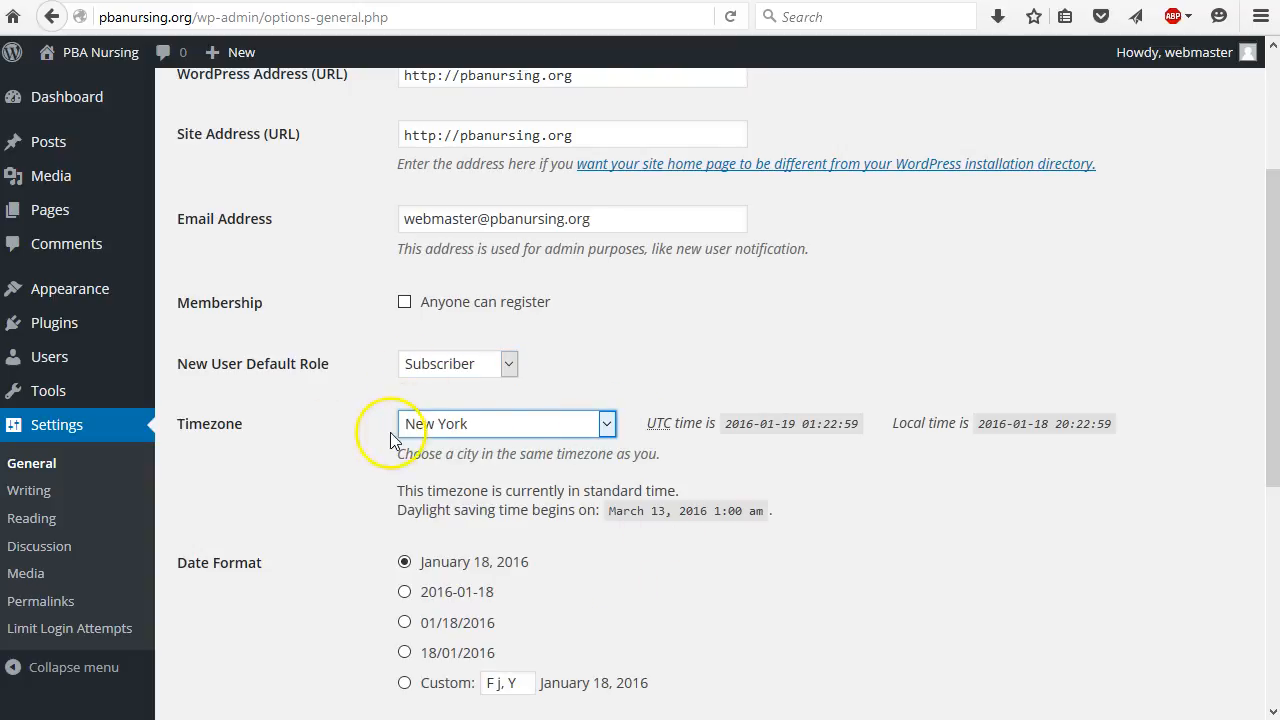
click(807, 449)
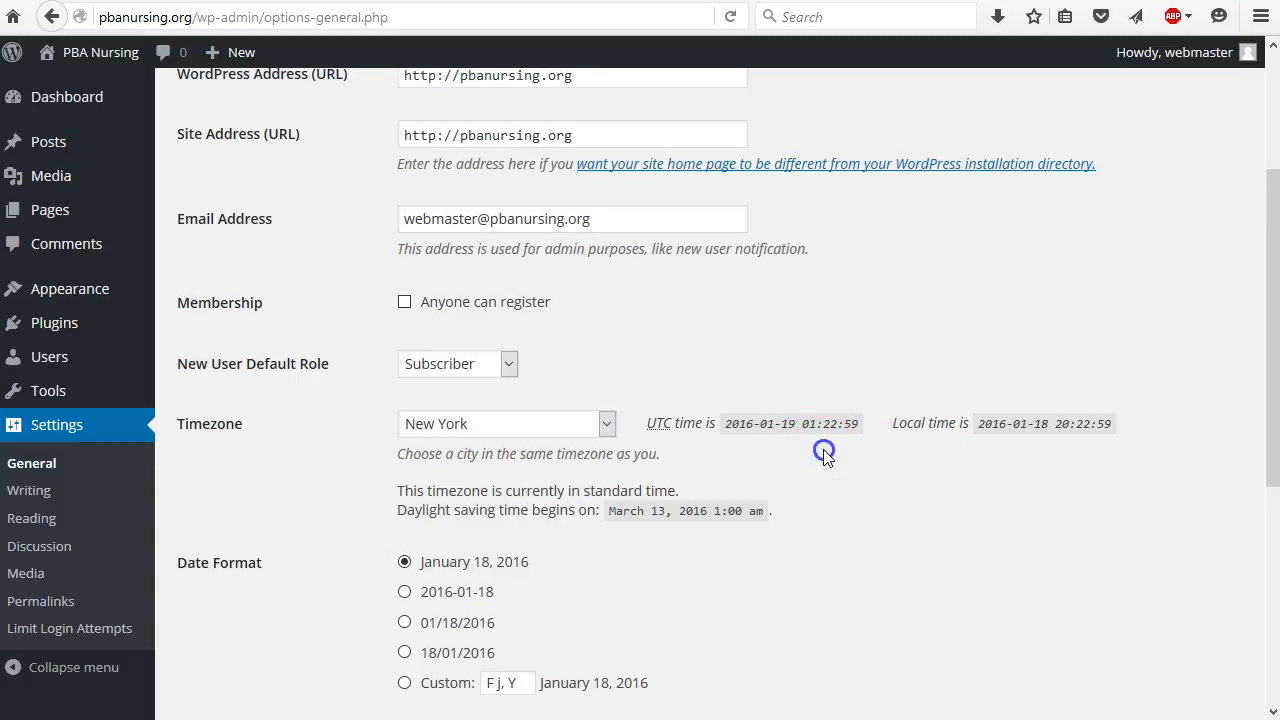
Step: Set the time format to 8:22 pm and the week start to Sunday, and save the General settings
scroll(600, 490, down, 3)
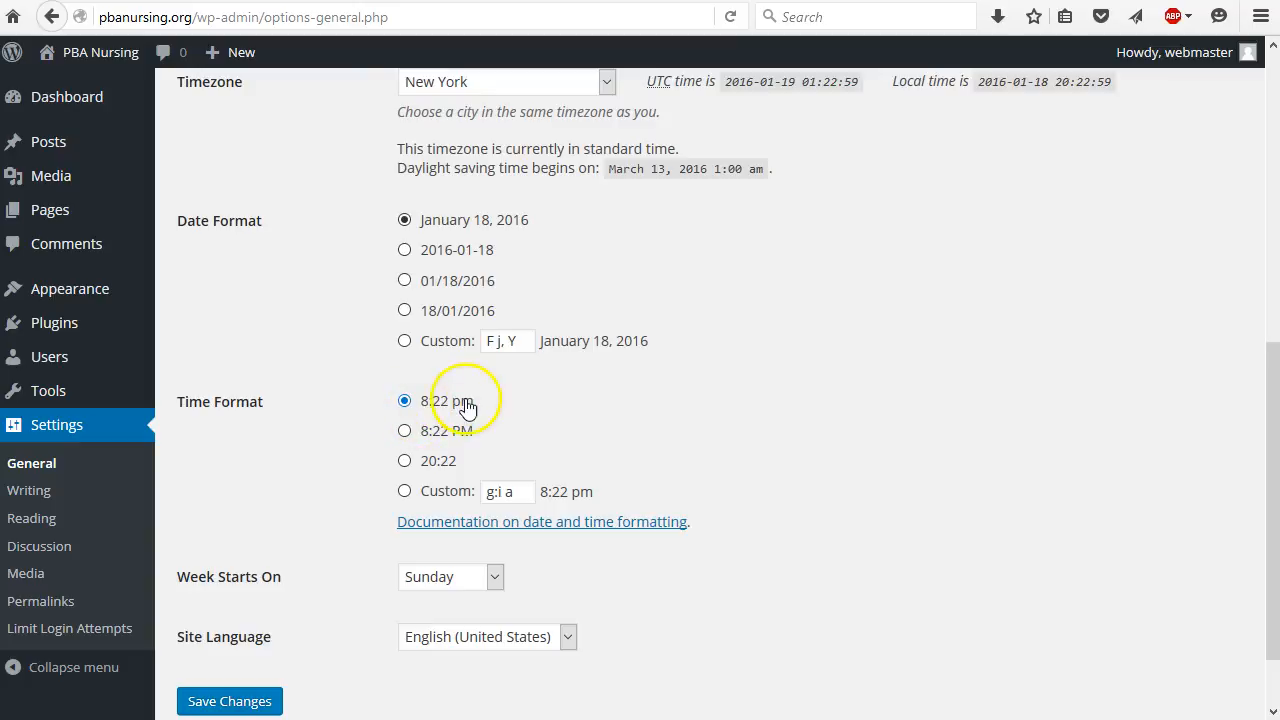
click(405, 462)
click(404, 401)
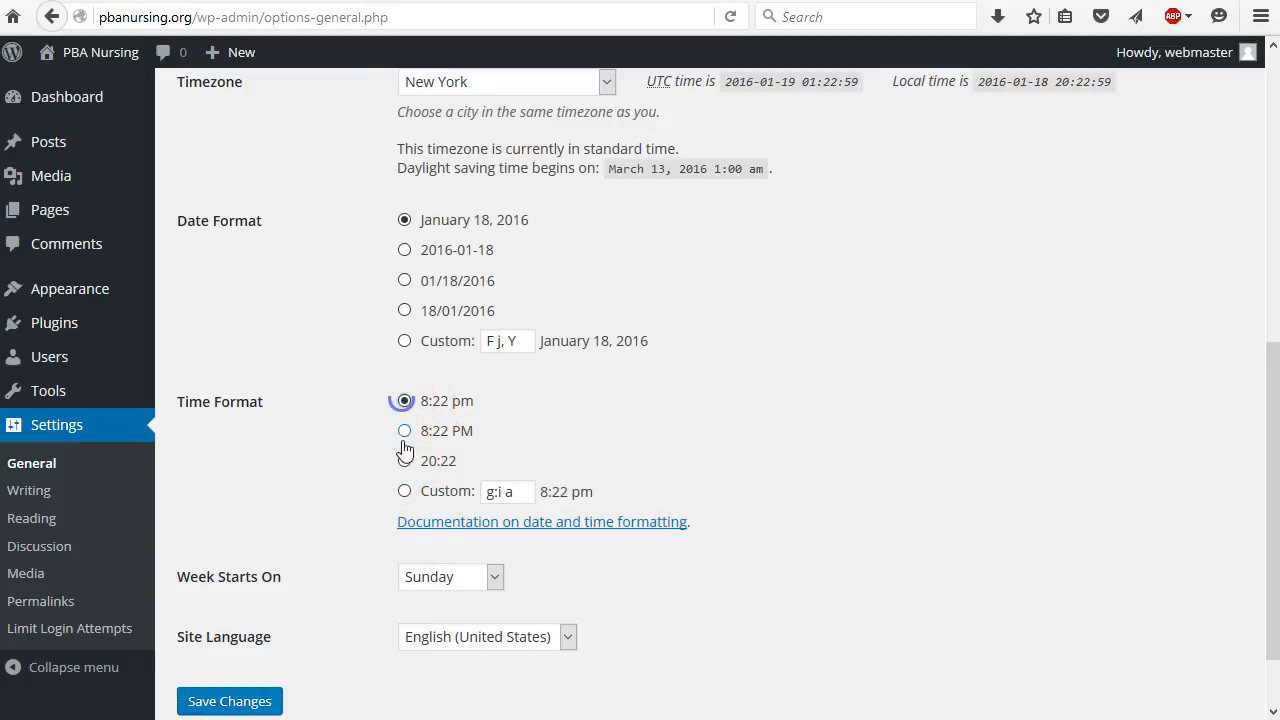
click(494, 579)
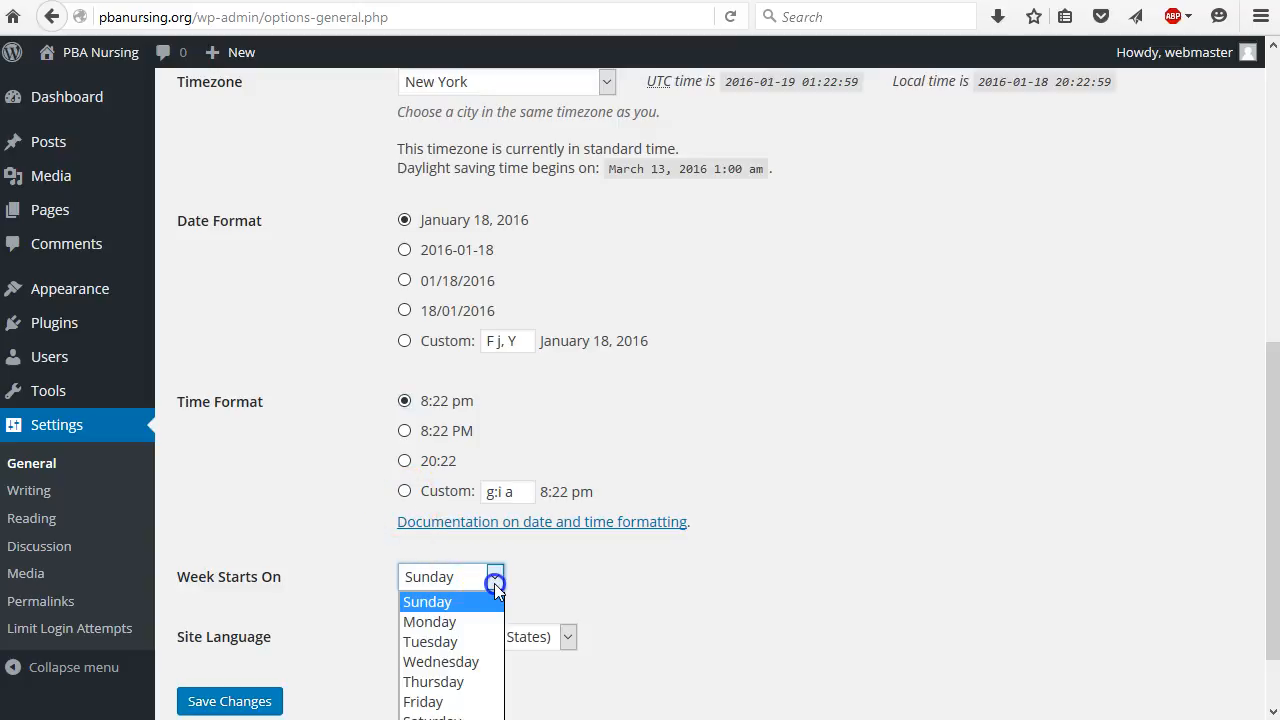
click(448, 604)
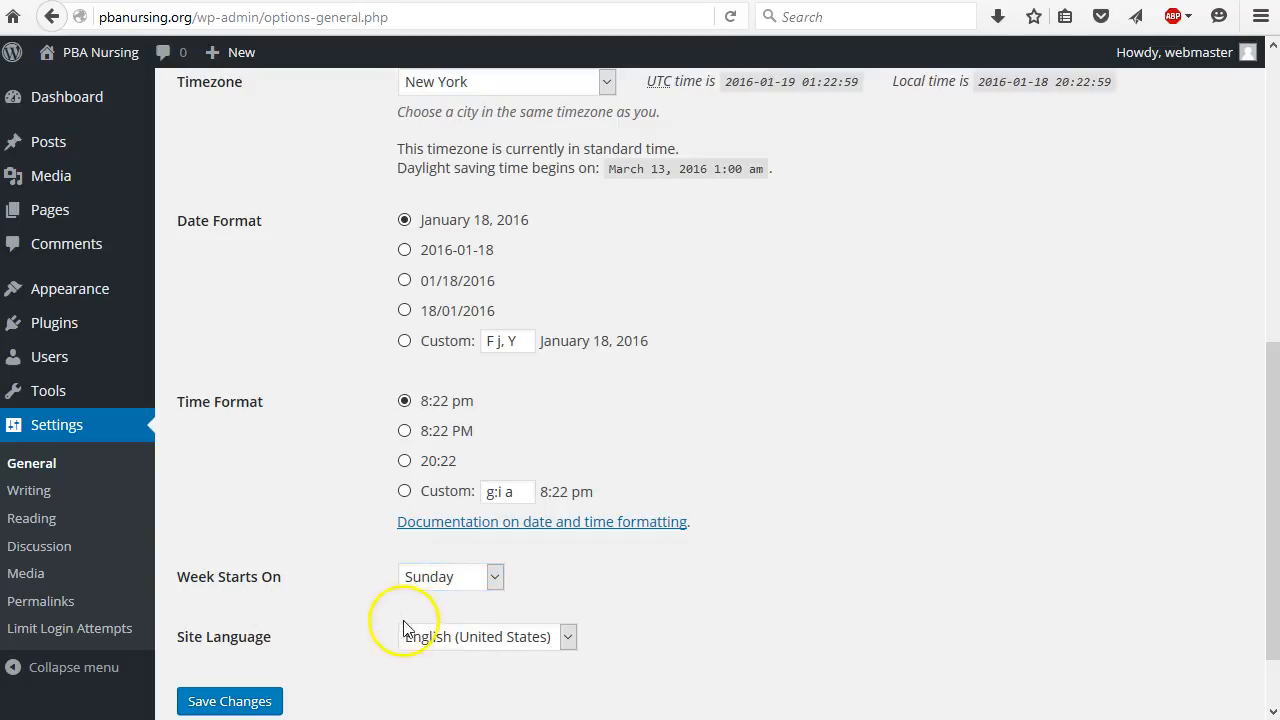
click(251, 700)
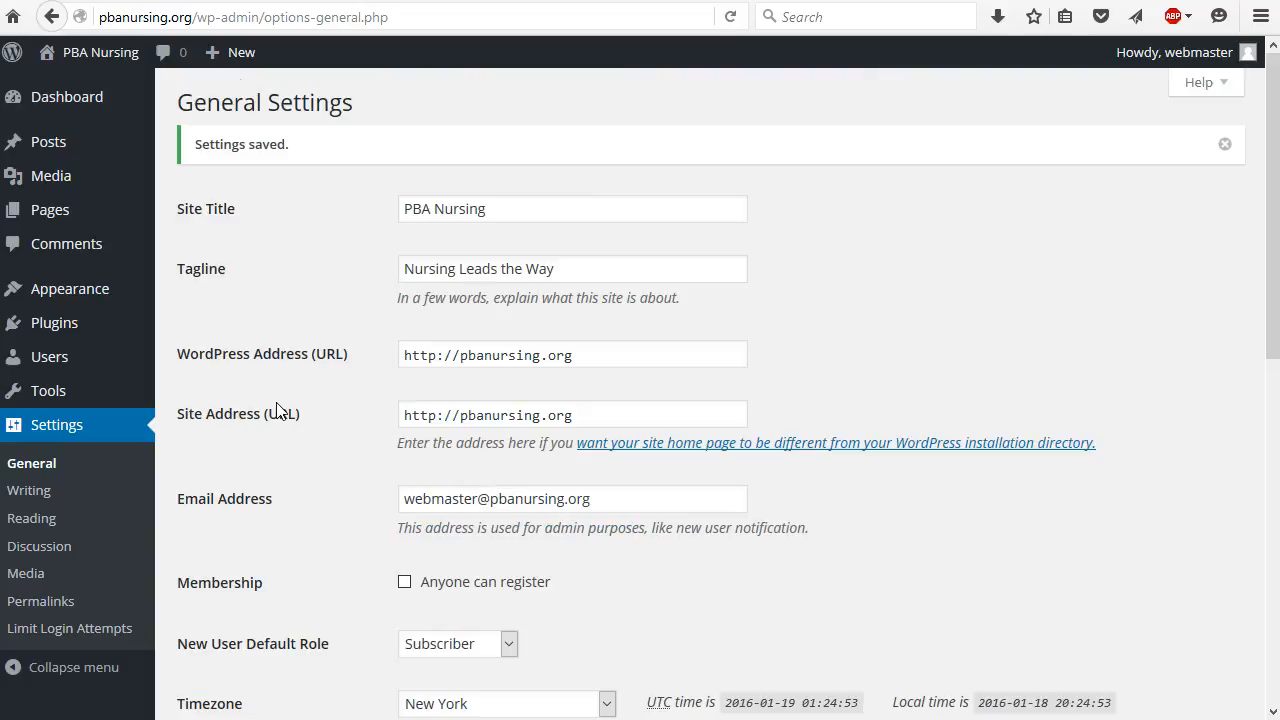
Step: In the Reading settings, make the front page display a static page and check which pages are available for it
click(22, 519)
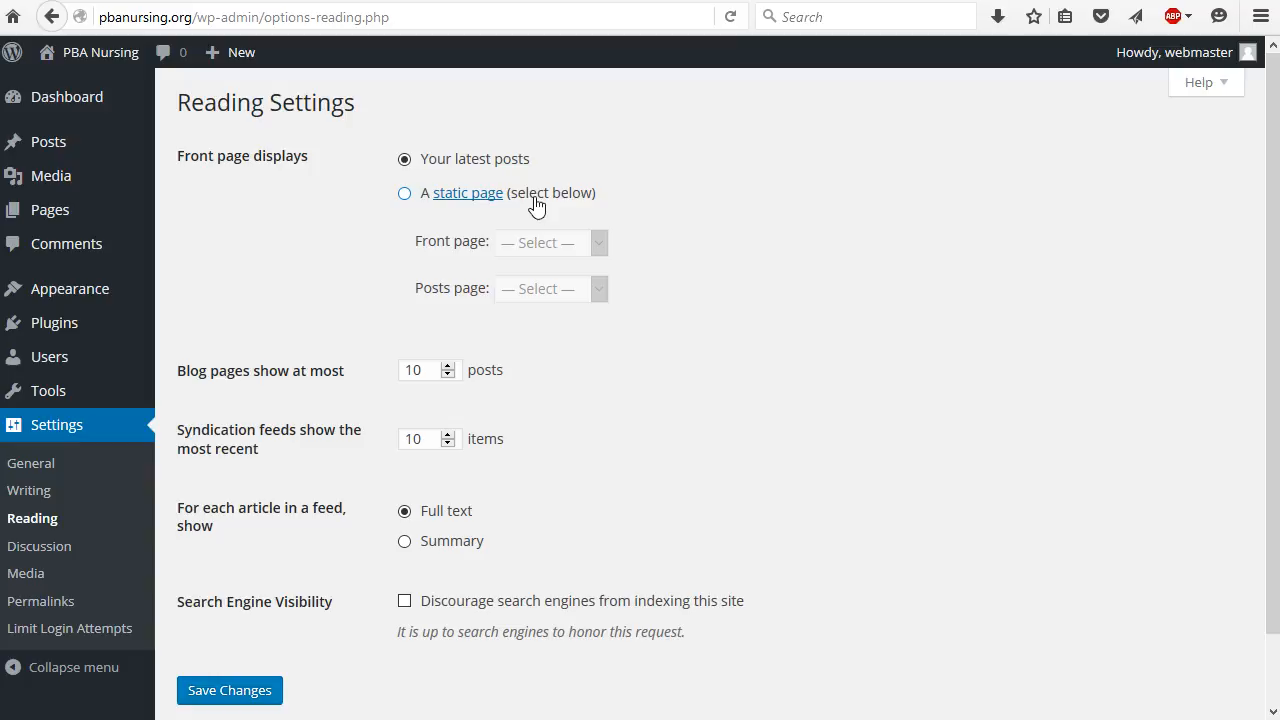
click(450, 161)
click(404, 193)
click(587, 246)
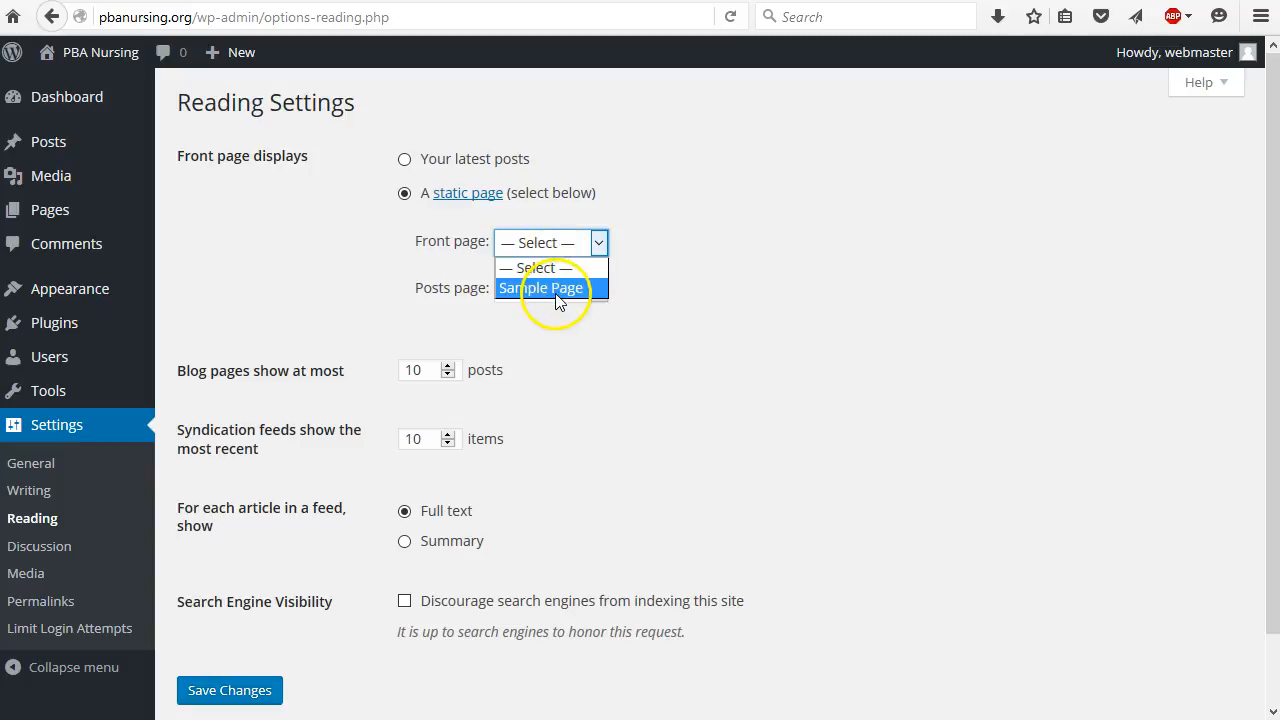
click(703, 320)
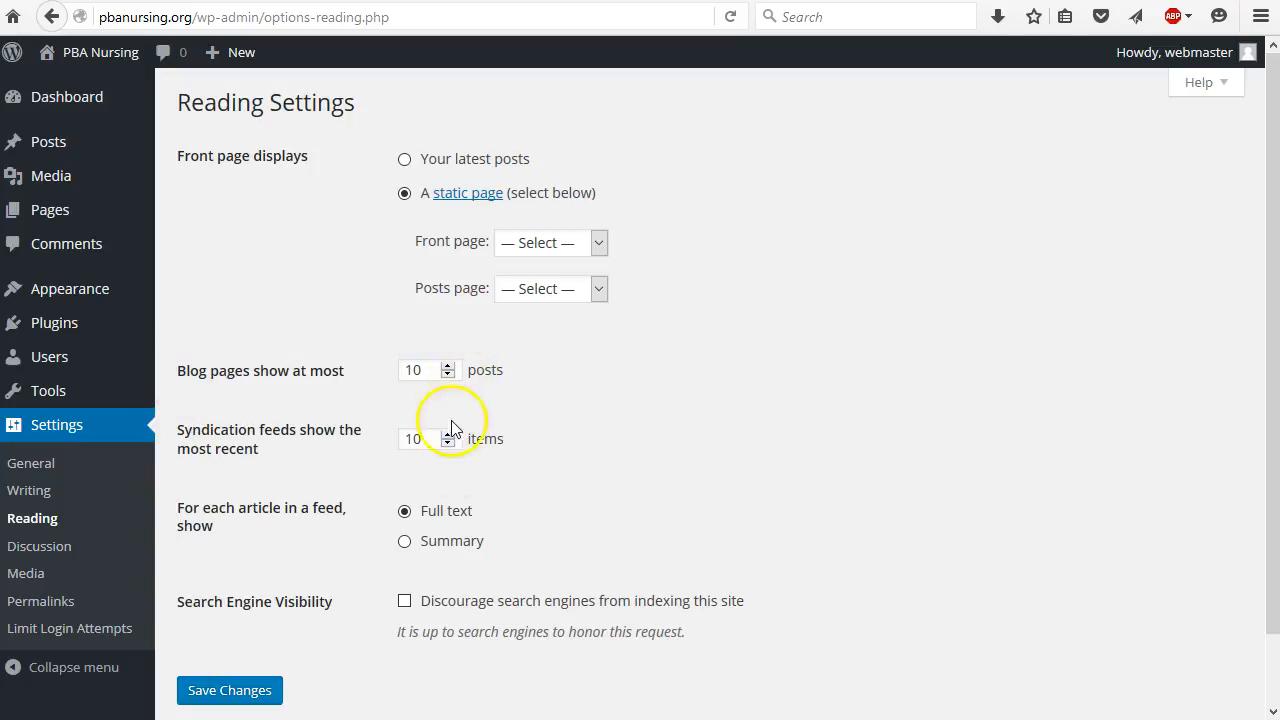
Step: Review the feed article setting, and switch the option discouraging search engines from indexing the site on and back off
scroll(590, 522, down, 2)
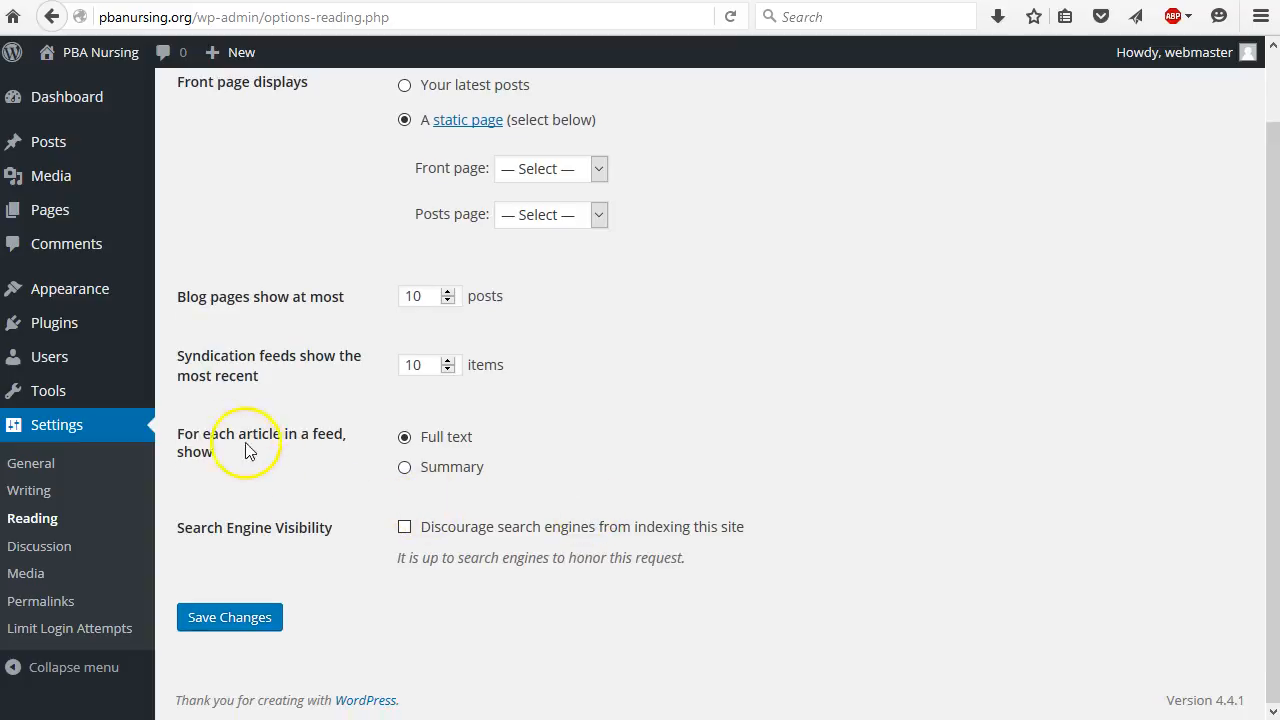
drag(180, 441, 361, 441)
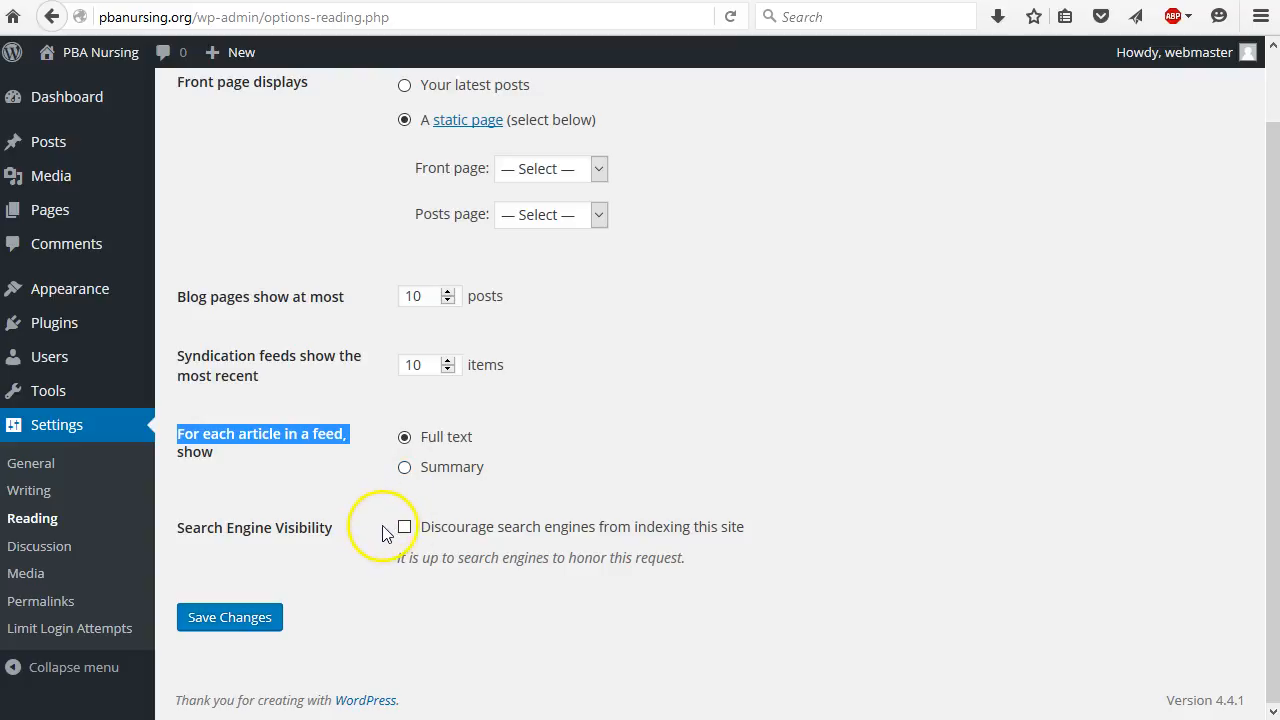
click(509, 533)
click(509, 533)
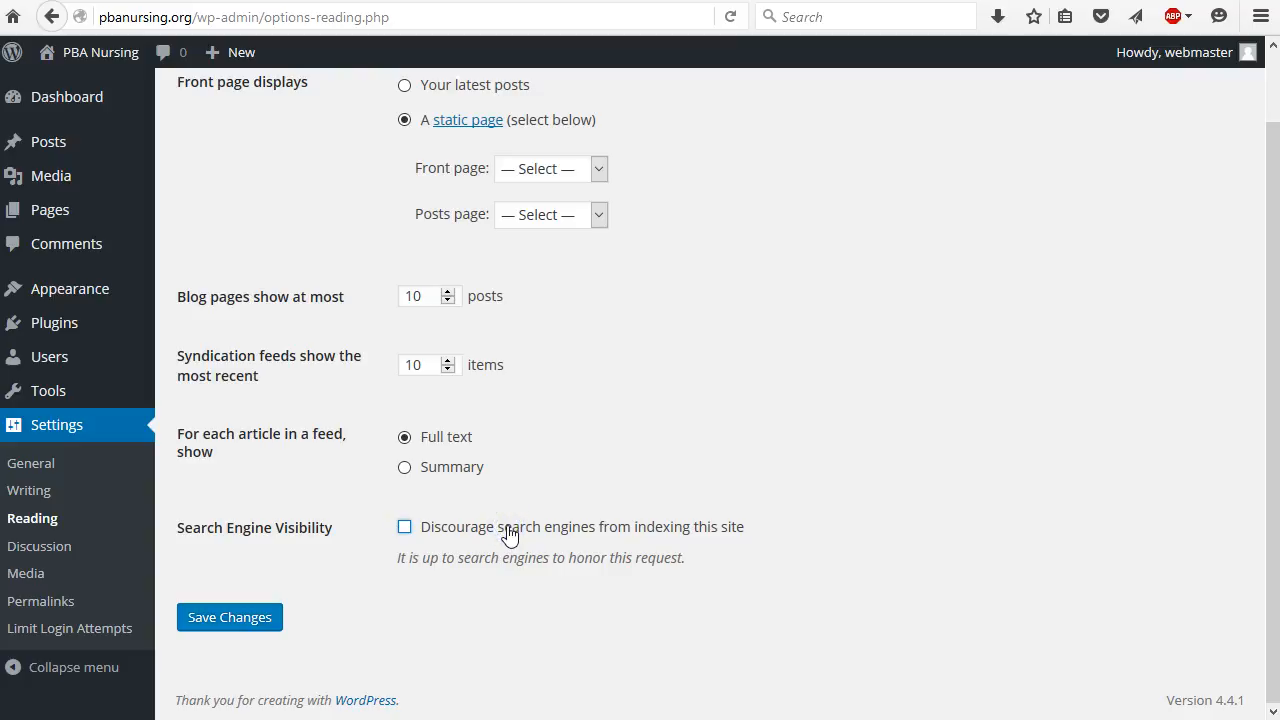
Step: Save the Reading settings, then switch the front page display back to your latest posts and save again
click(215, 625)
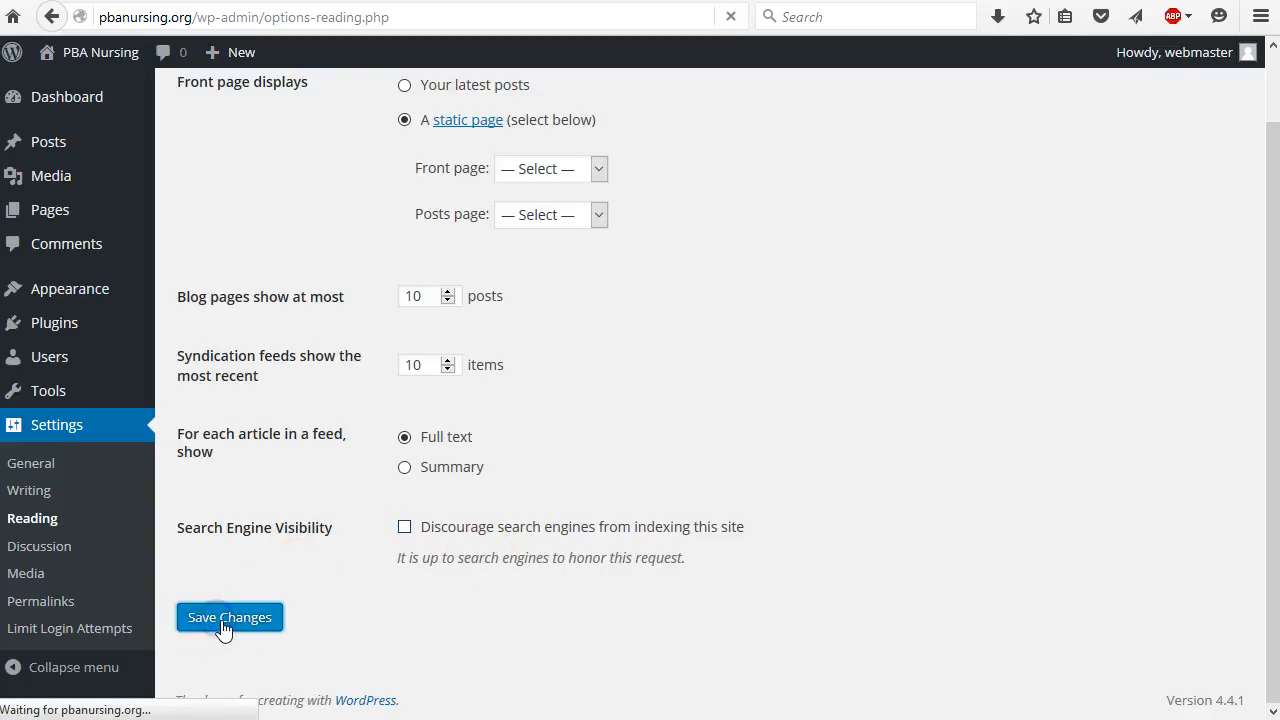
click(405, 211)
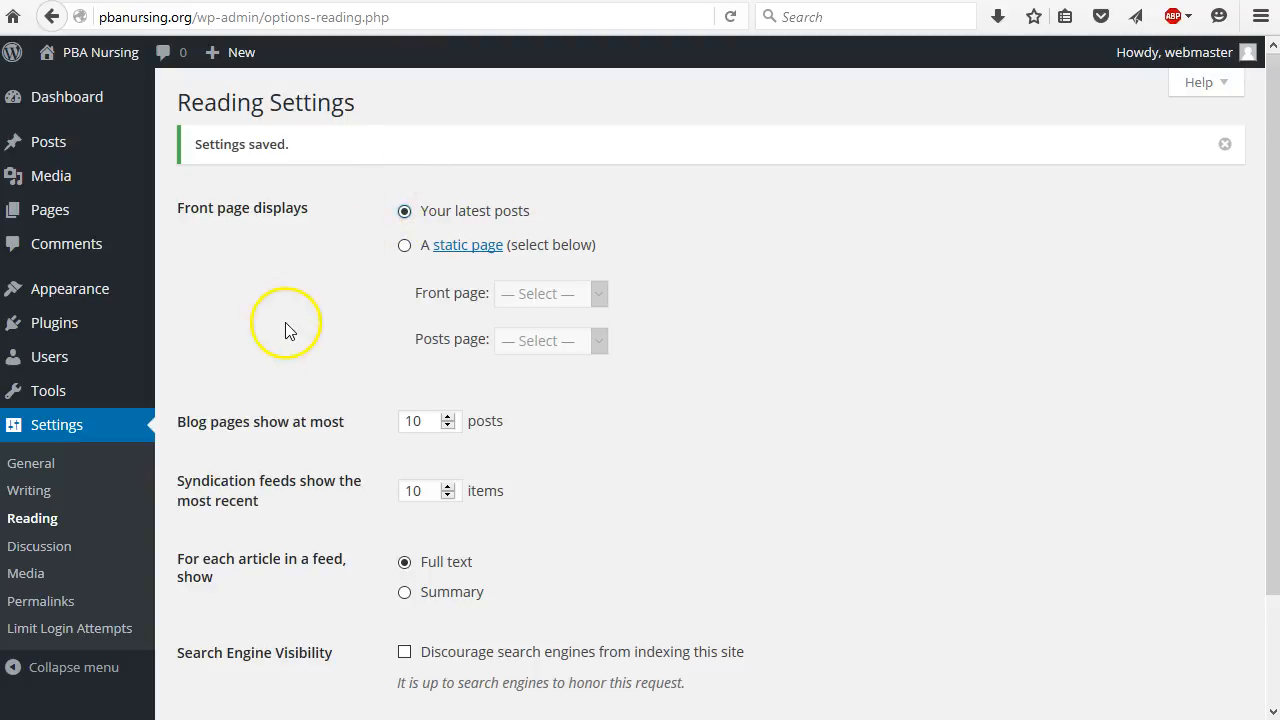
scroll(285, 322, down, 2)
click(229, 618)
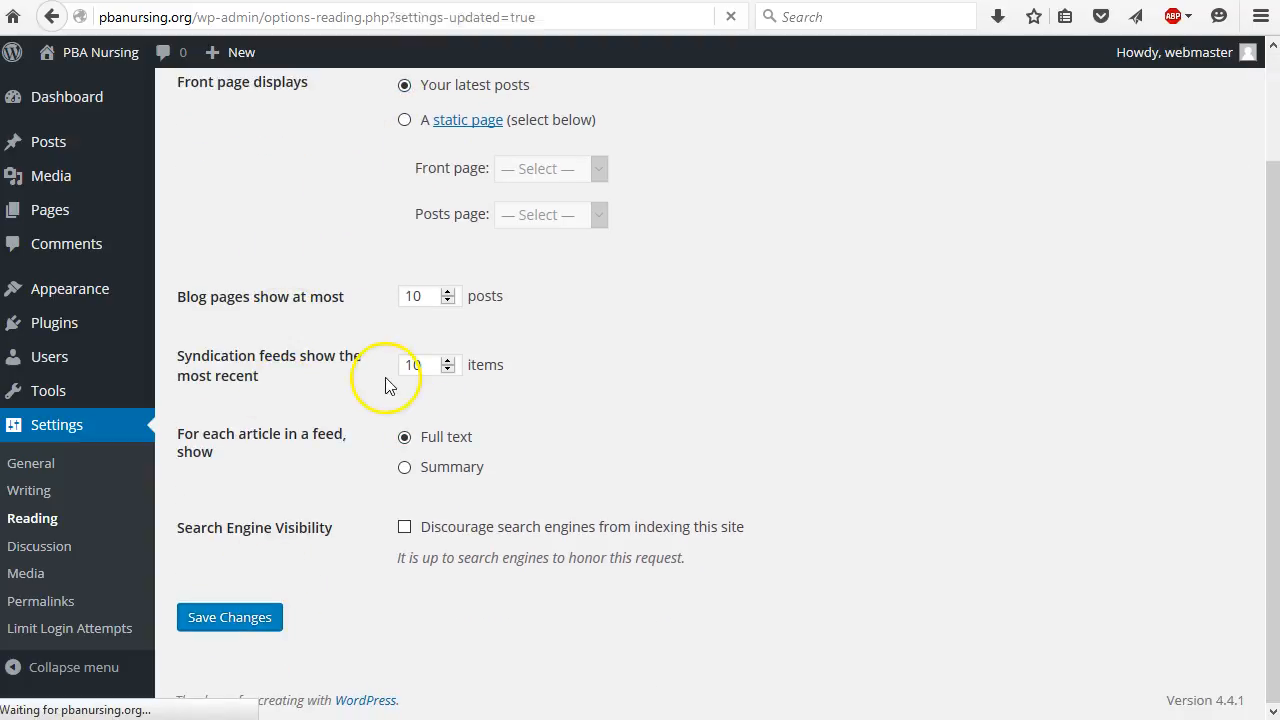
Step: In the Permalink settings, compare the URL structures, choose Post name with the category base left blank, and save
click(46, 602)
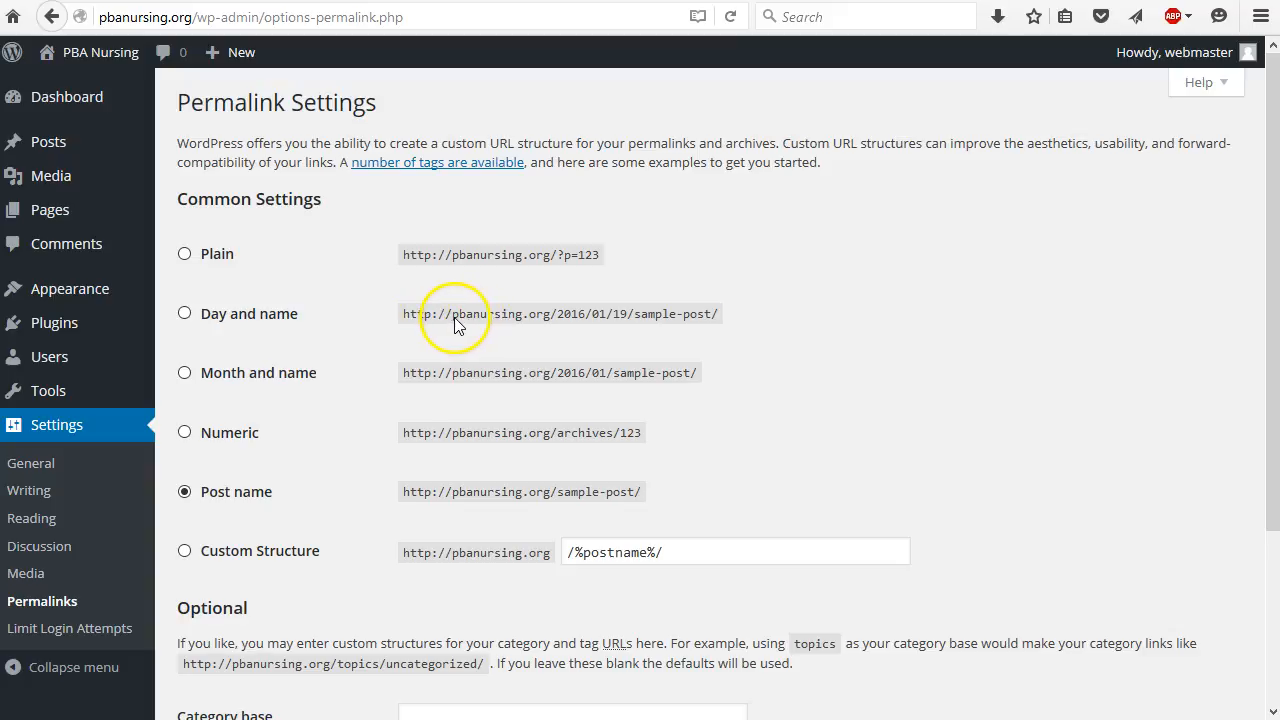
drag(557, 316, 584, 316)
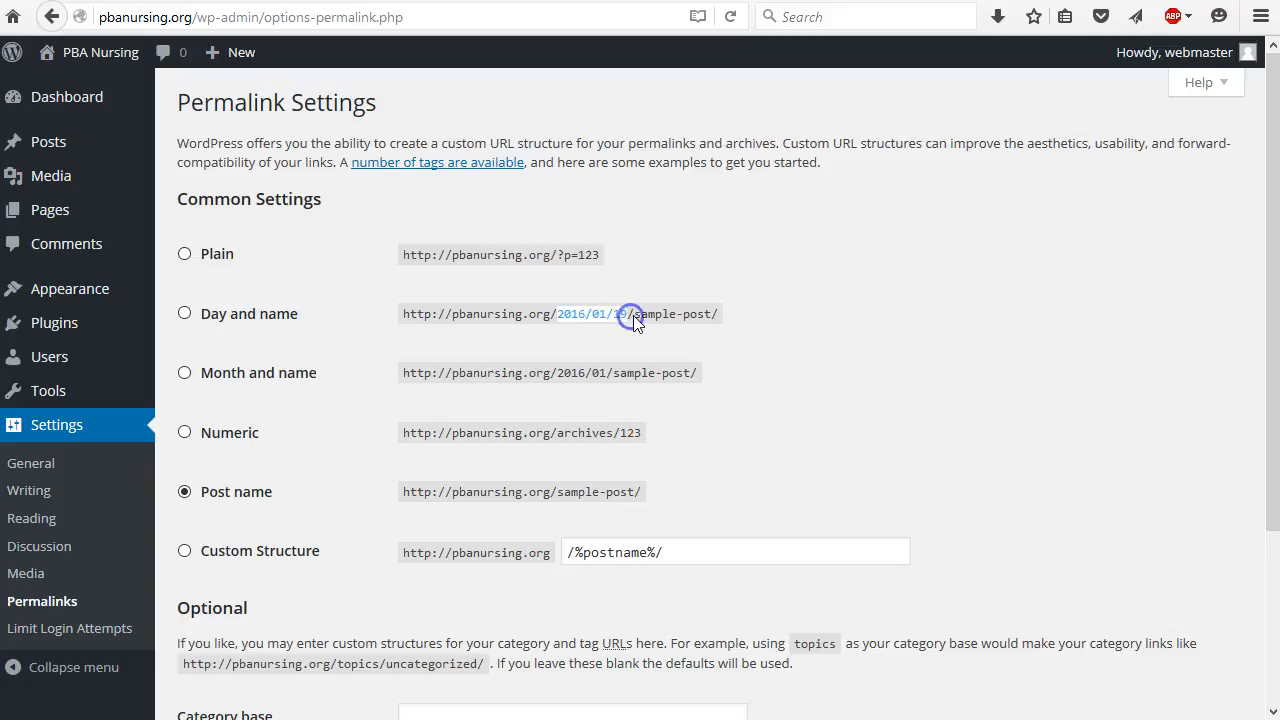
drag(634, 315, 715, 316)
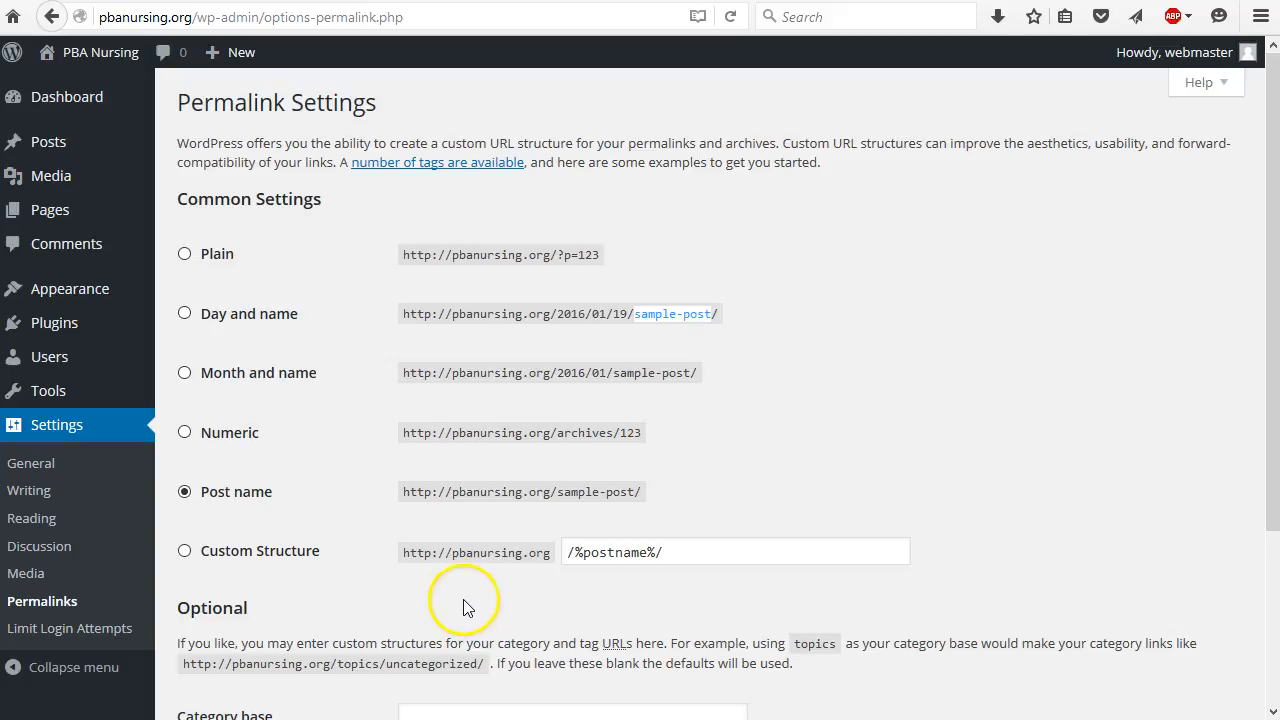
click(203, 499)
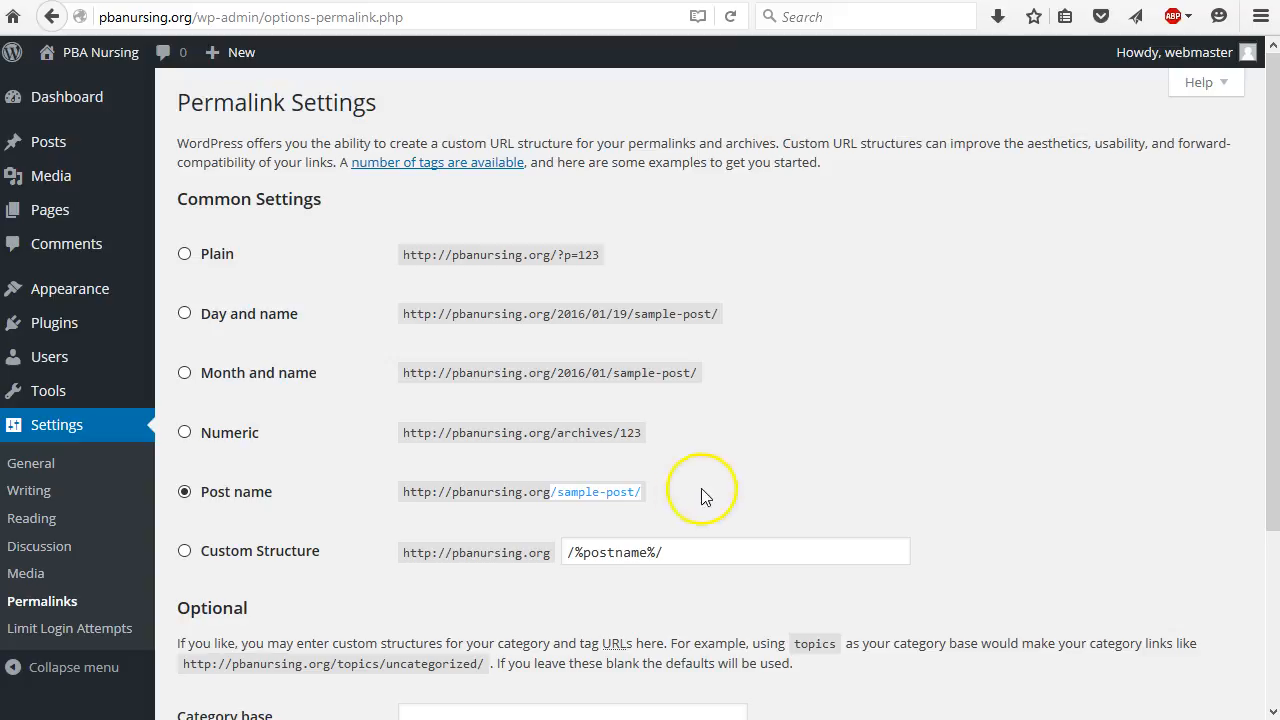
scroll(690, 480, down, 3)
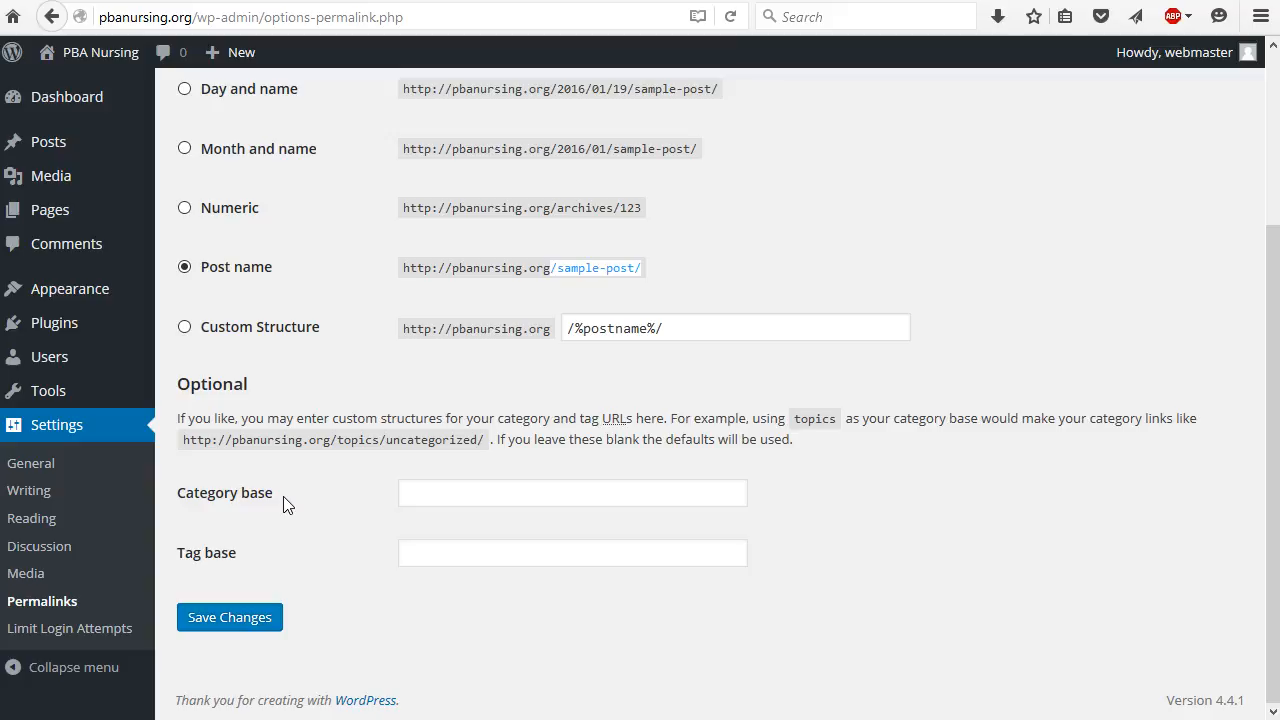
click(471, 497)
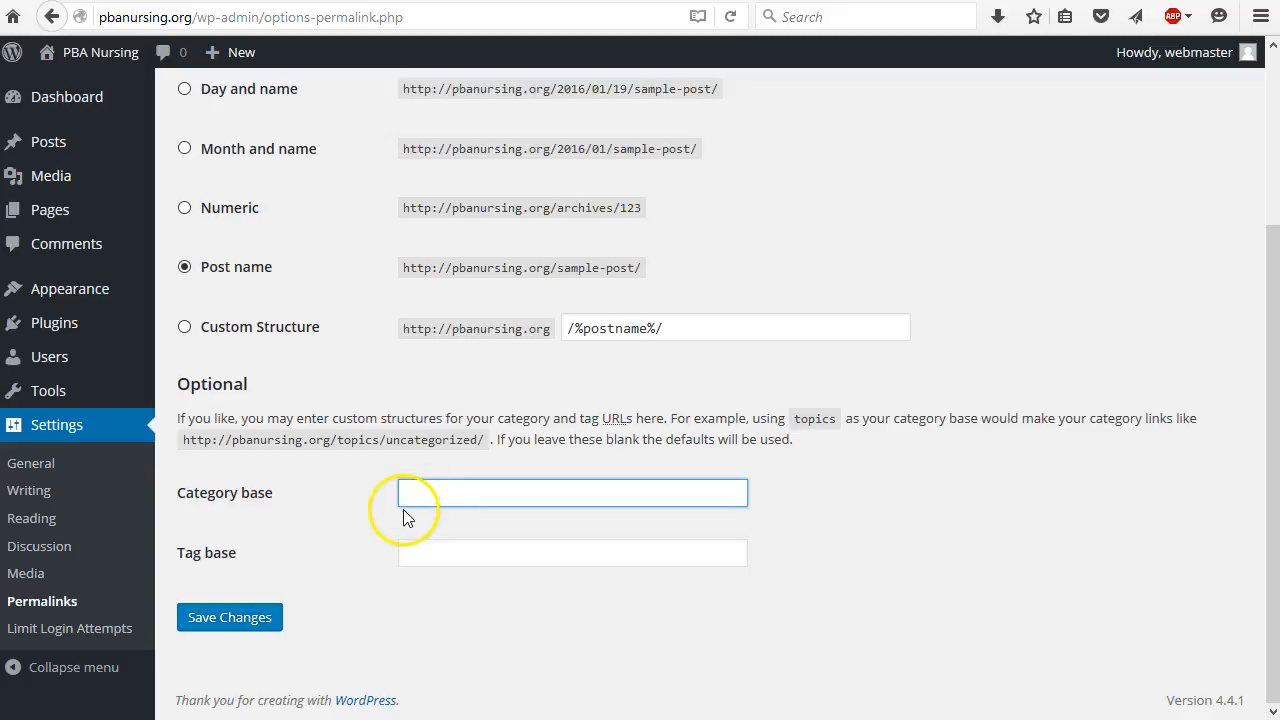
click(185, 267)
click(200, 617)
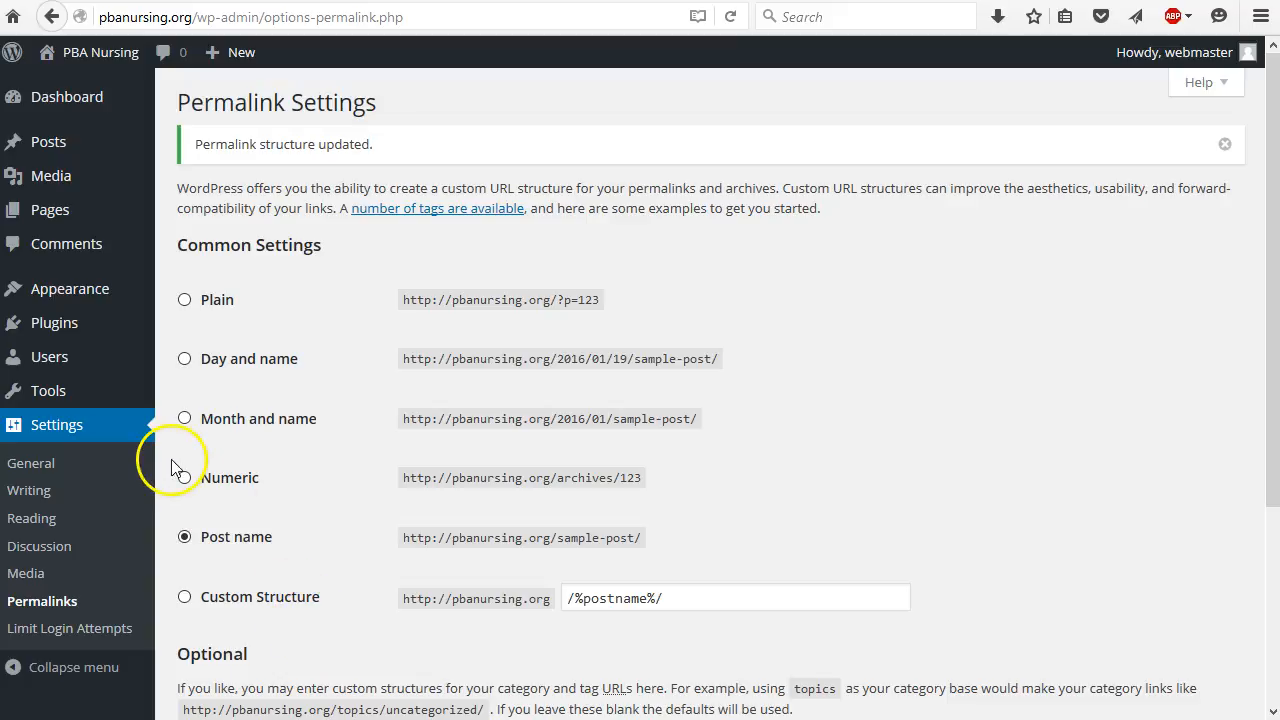
Step: Start adding a new user with the username pbanursing and fill in the email address
mouse_move(60, 362)
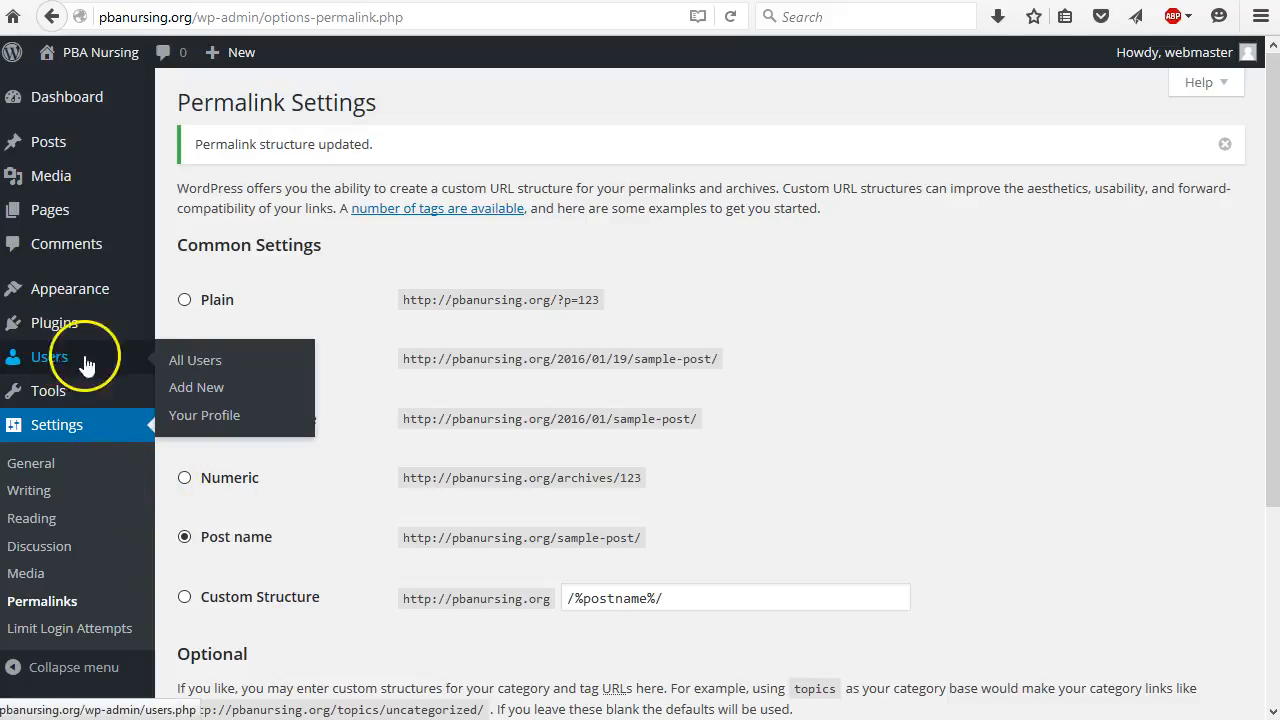
click(193, 392)
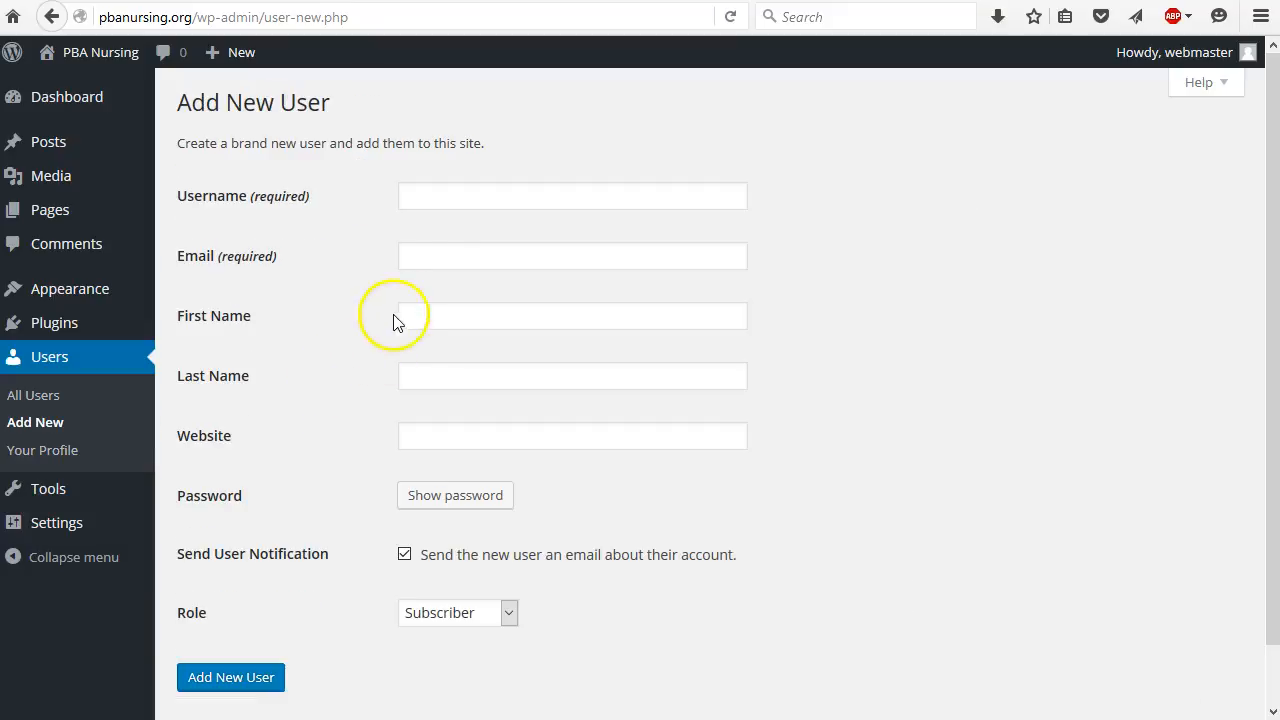
click(447, 193)
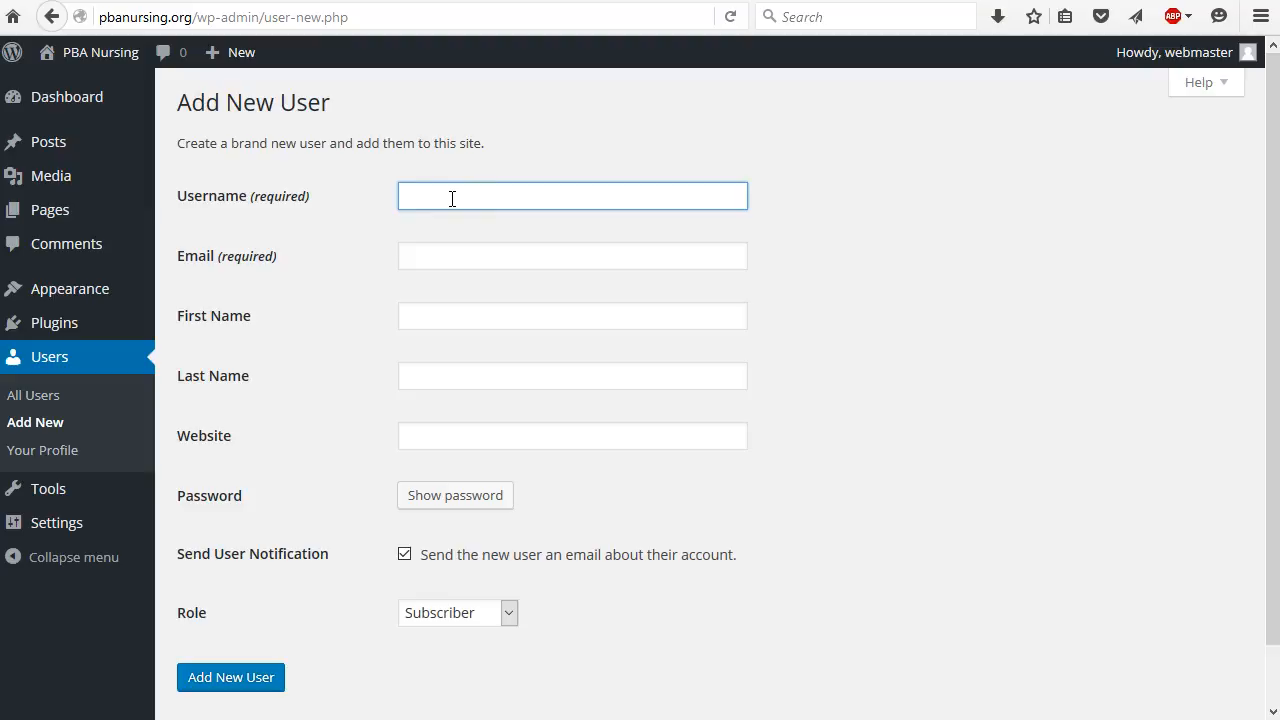
text(pbanursing)
click(449, 254)
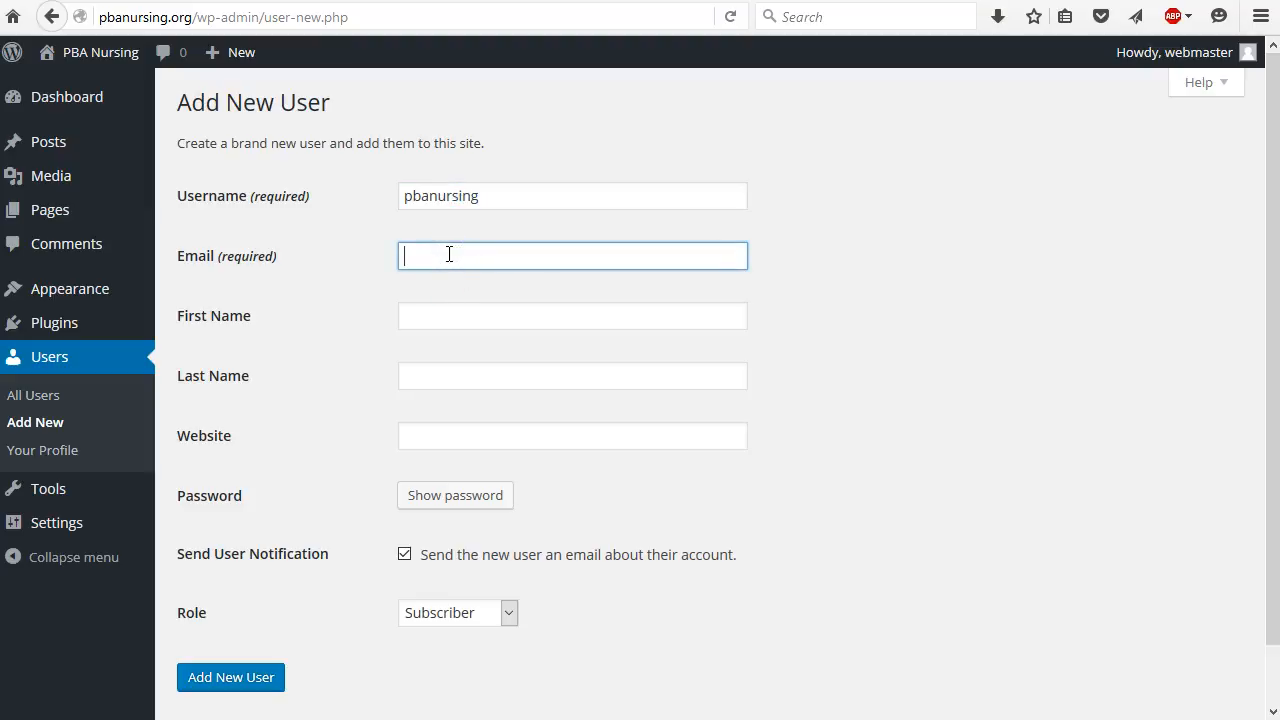
text(patric)
key(Down)
key(Tab)
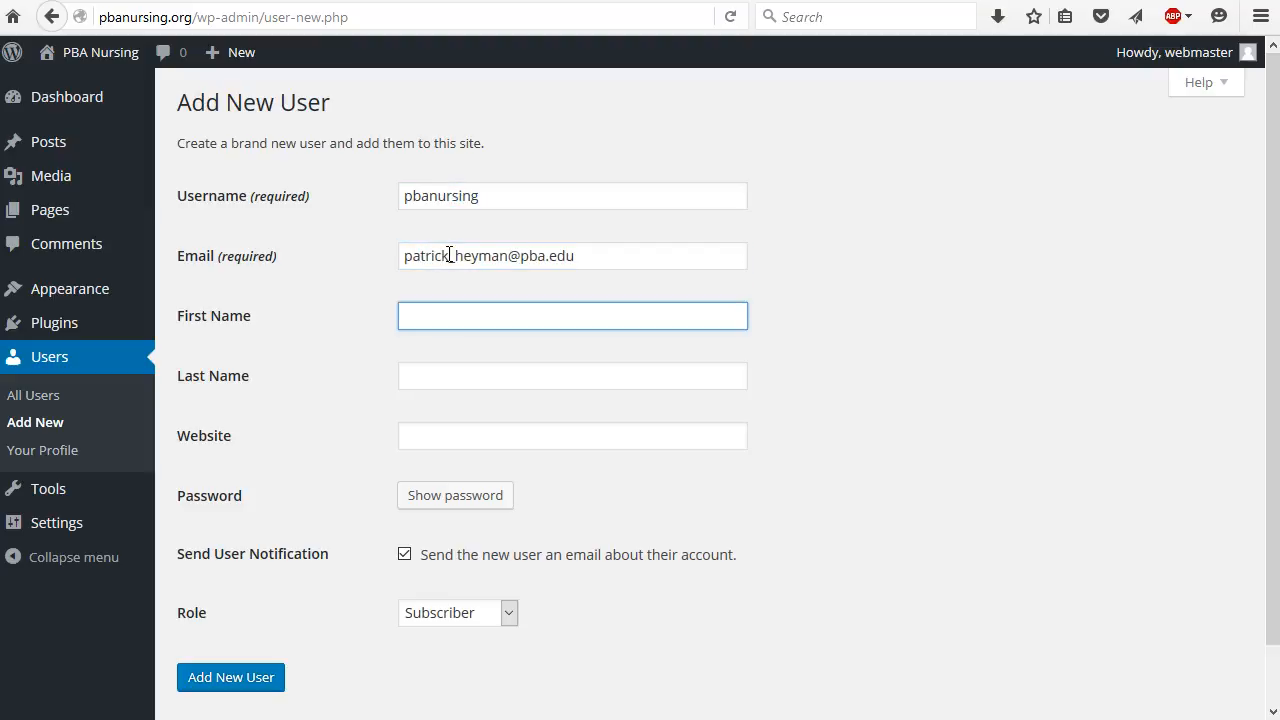
Step: Replace the part before the @ in the new user's email address so it uses the nursing department's mailbox
key(shift+Tab)
key(shift+Tab)
key(Tab)
key(Tab)
key(shift+Tab)
key(Home)
key(ctrl+shift+Right)
key(ctrl+shift+Right)
key(shift+Left)
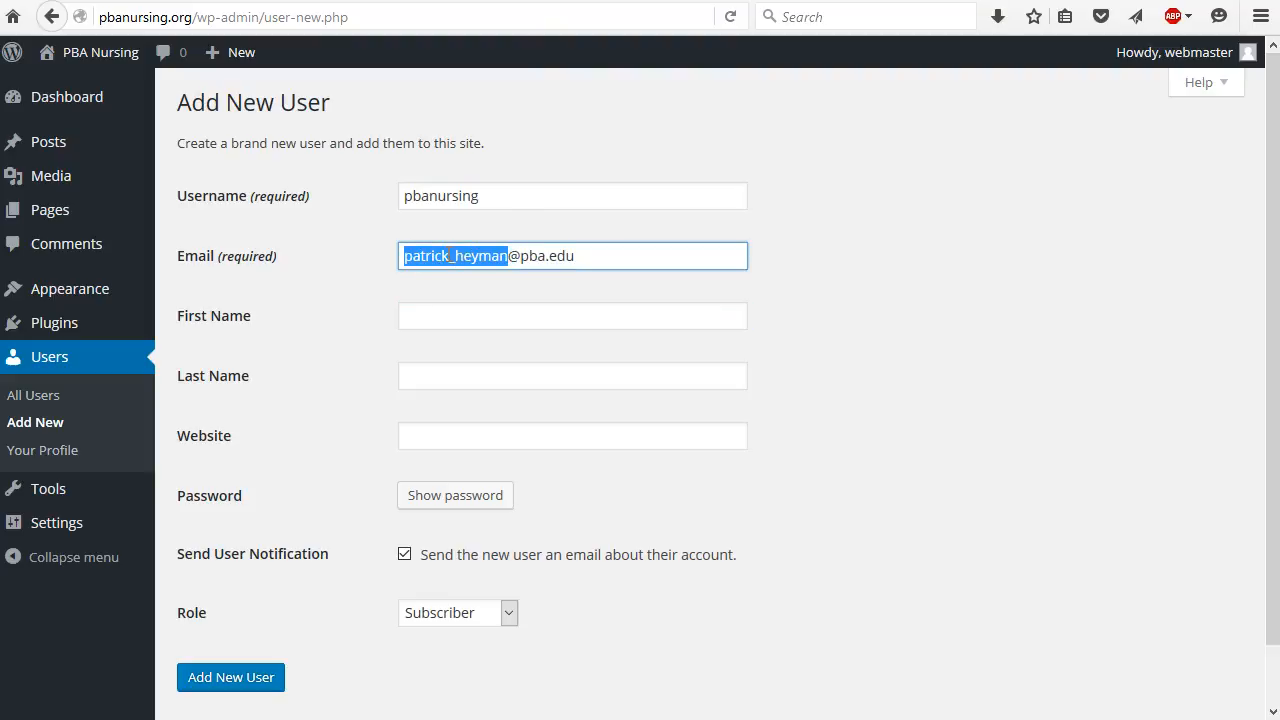
text(nursing)
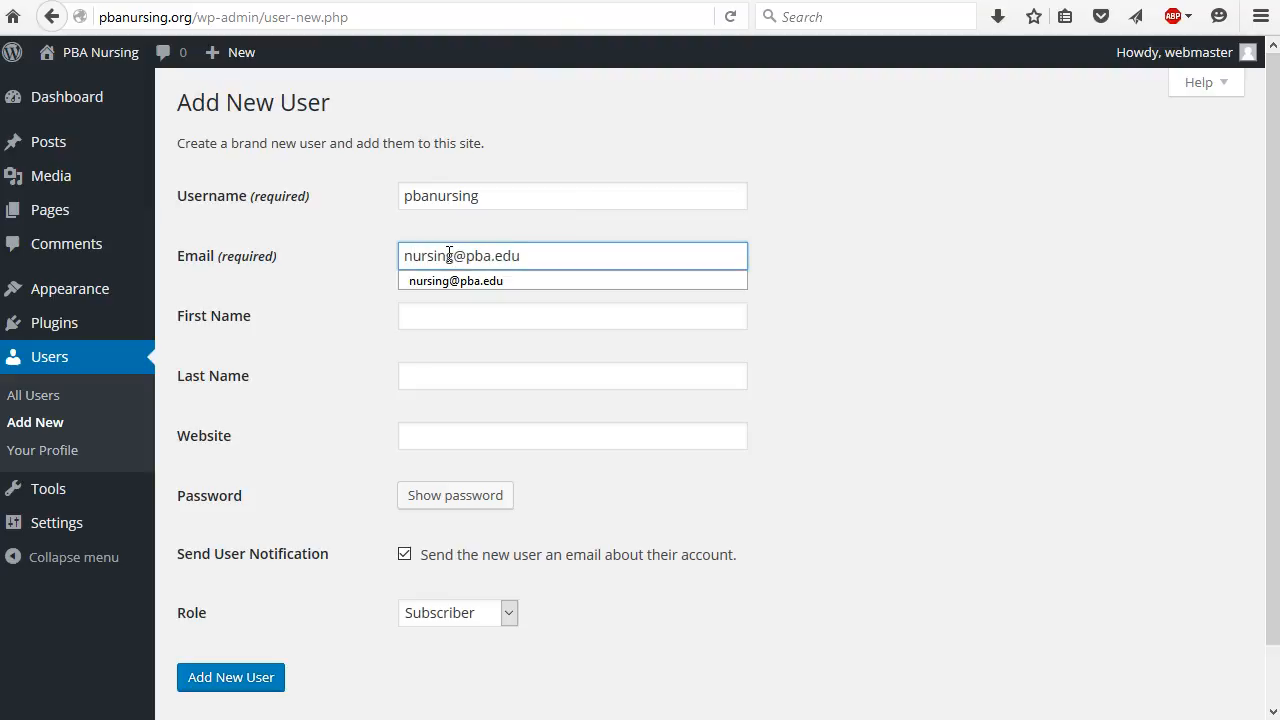
key(Tab)
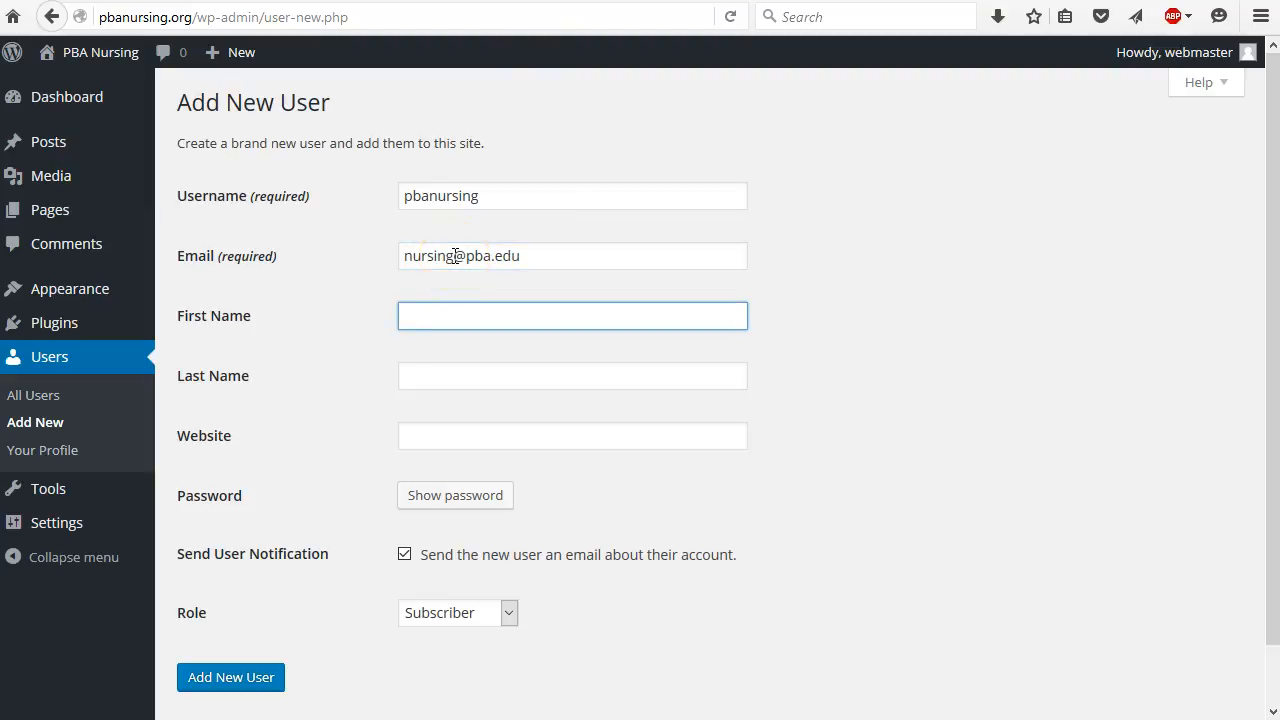
text(PBA)
key(Tab)
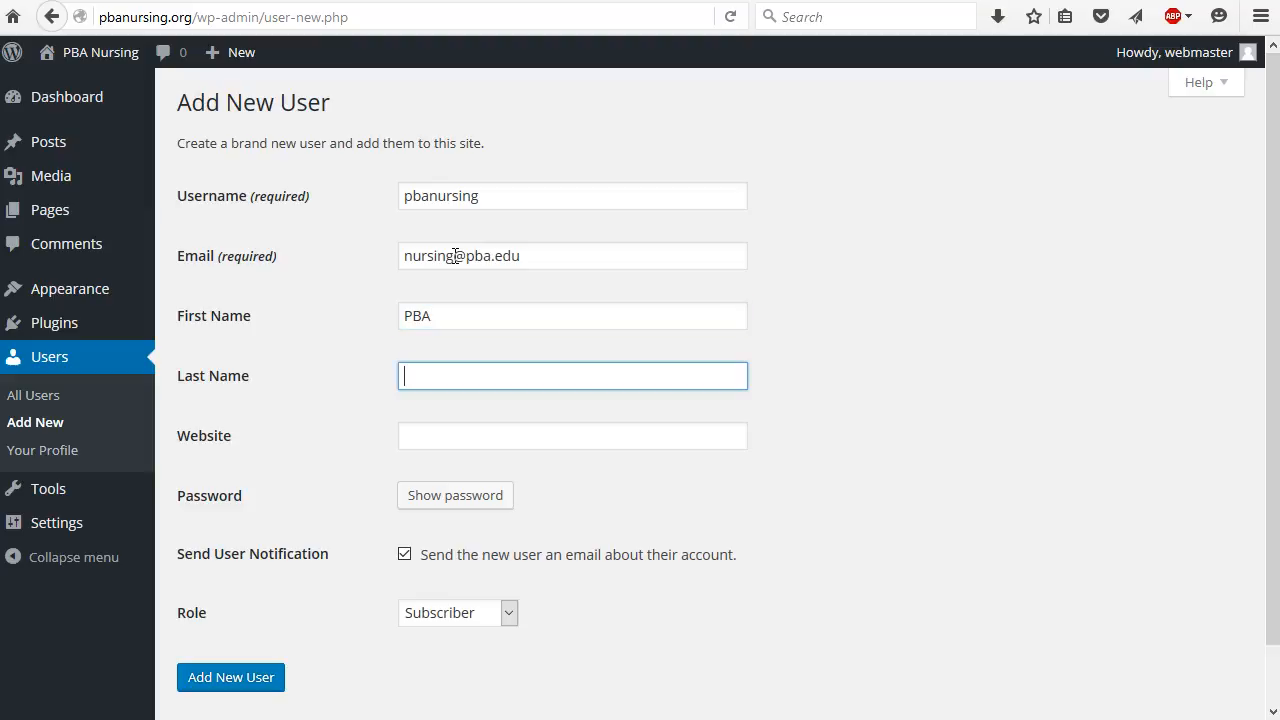
text(Heyman)
key(Tab)
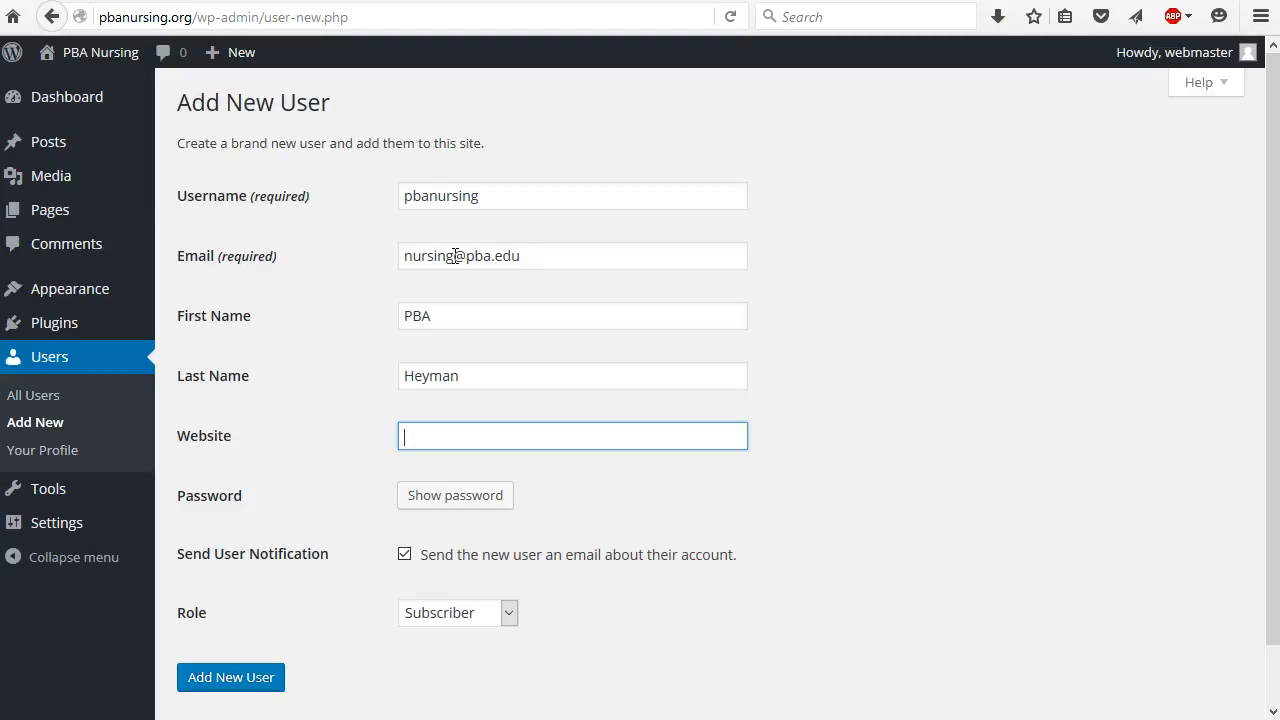
text(http://www.pba.edu/nursing)
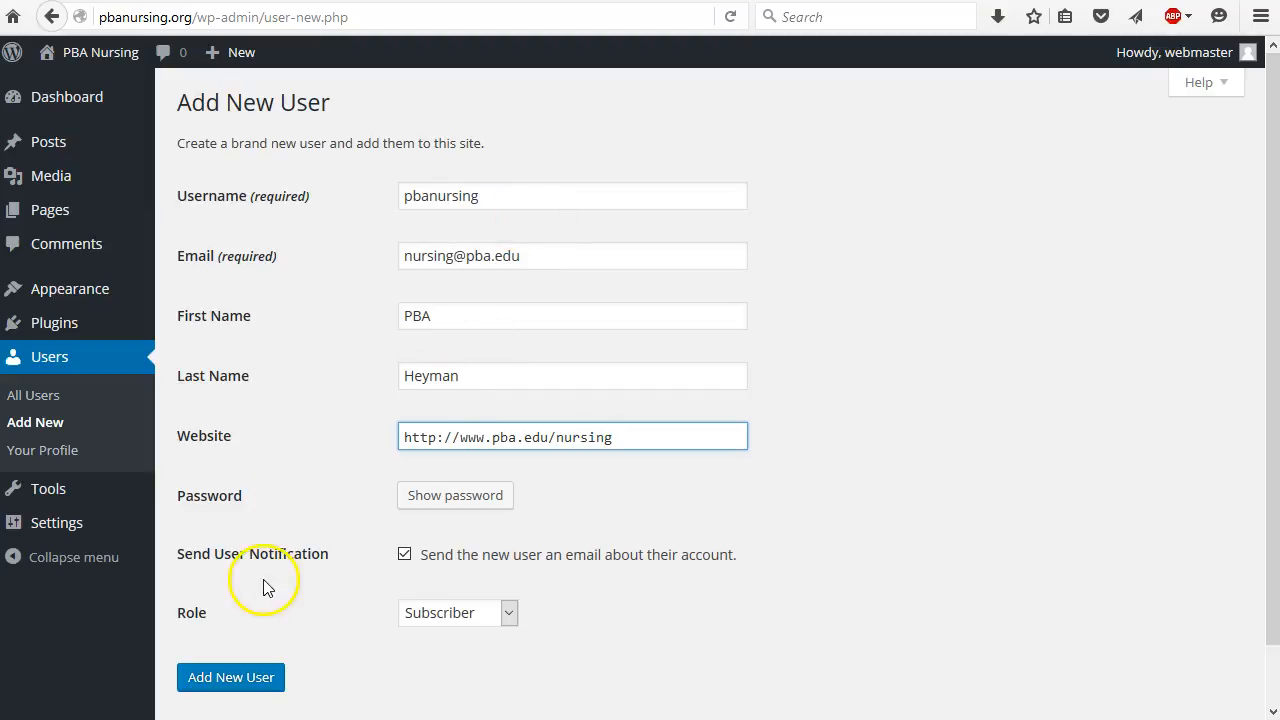
Step: Replace the generated password with the new user's account password and keep it hidden
scroll(330, 480, down, 1)
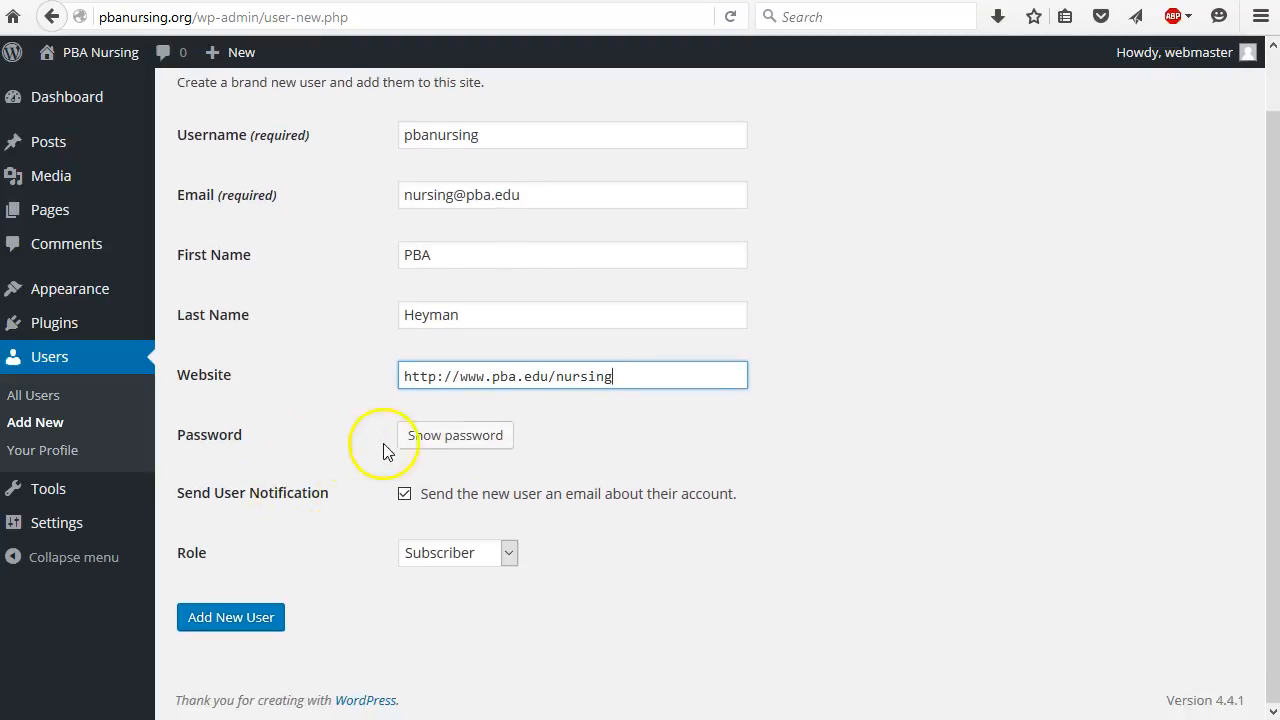
click(430, 435)
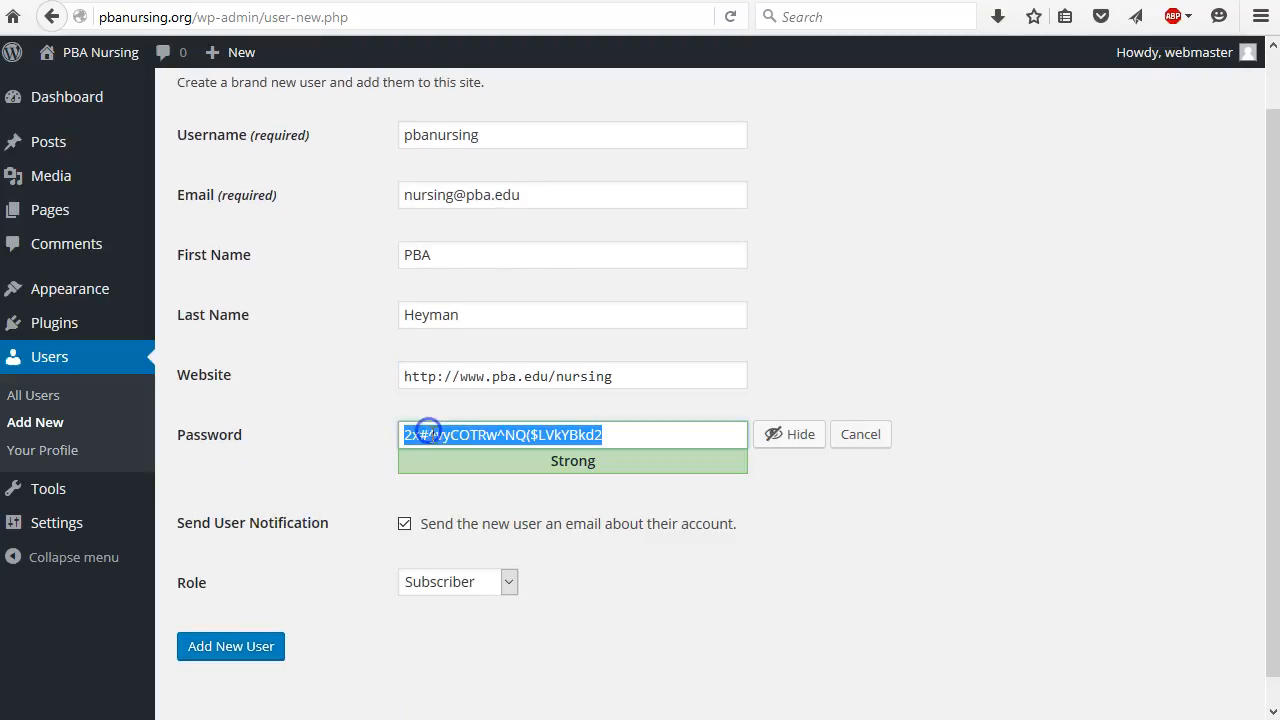
click(784, 435)
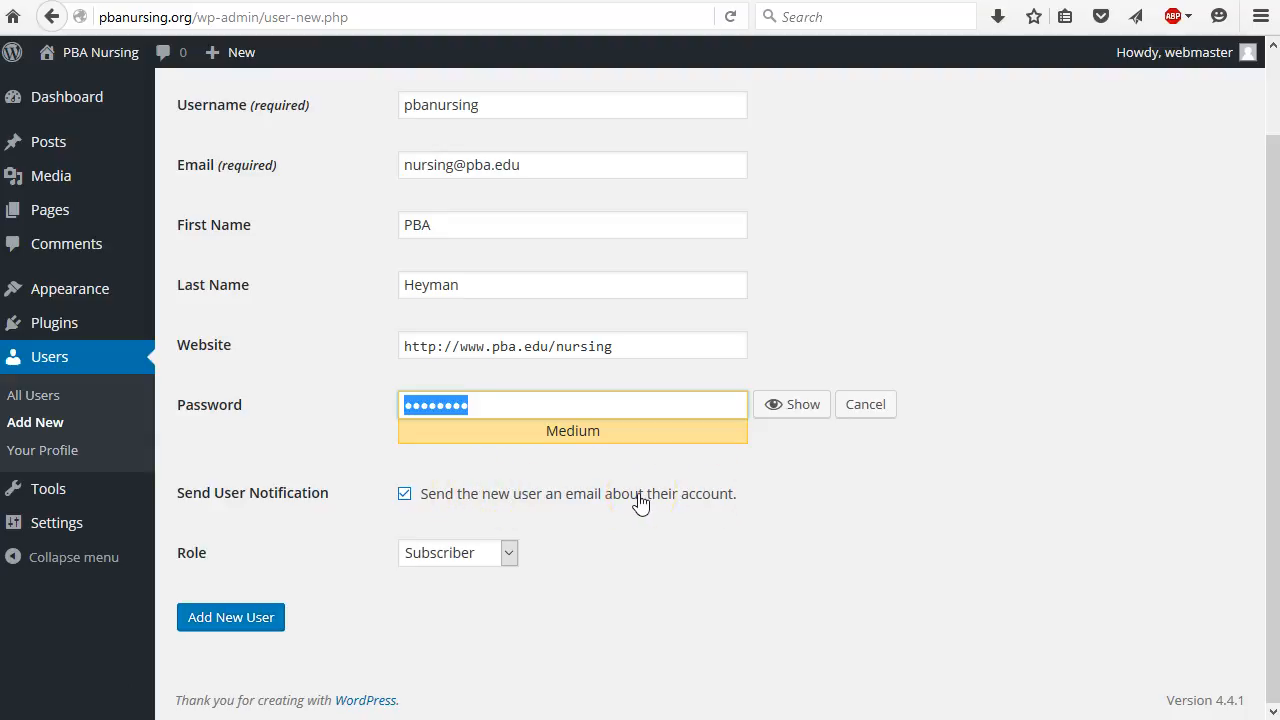
Step: Assign the Editor role and add the new user without letting the browser remember the login
click(508, 553)
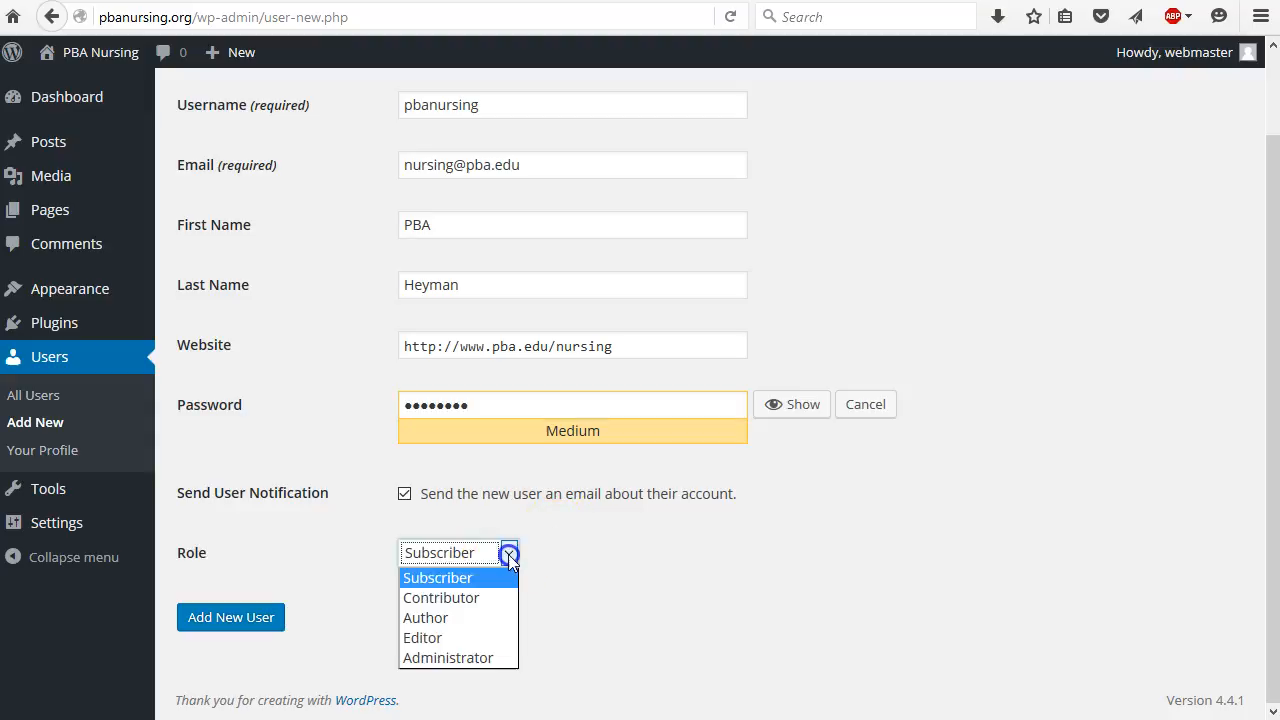
click(452, 638)
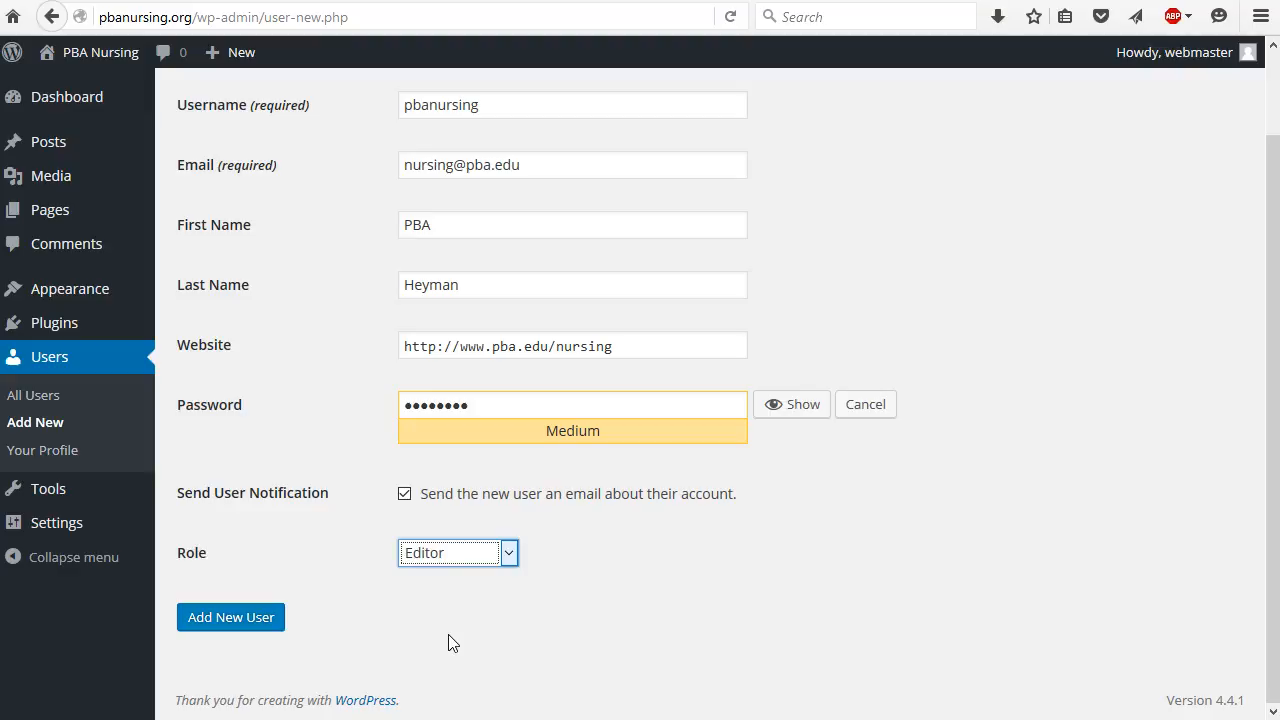
click(232, 614)
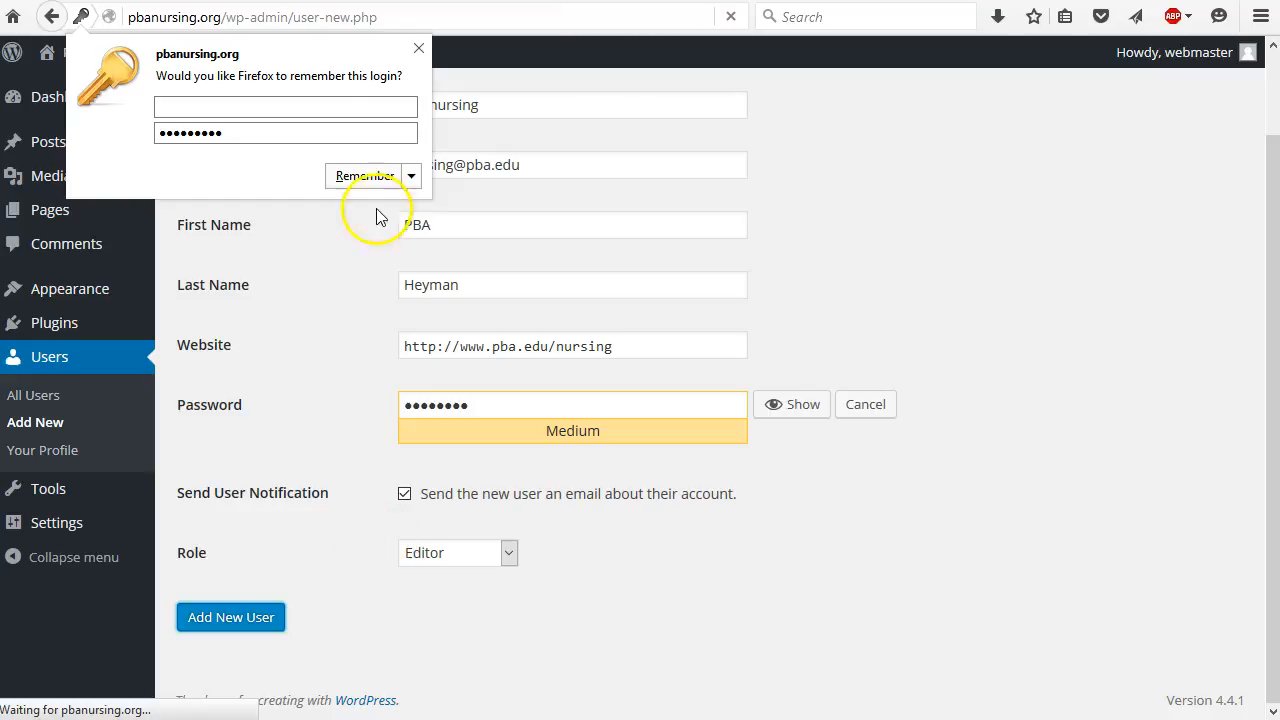
click(421, 47)
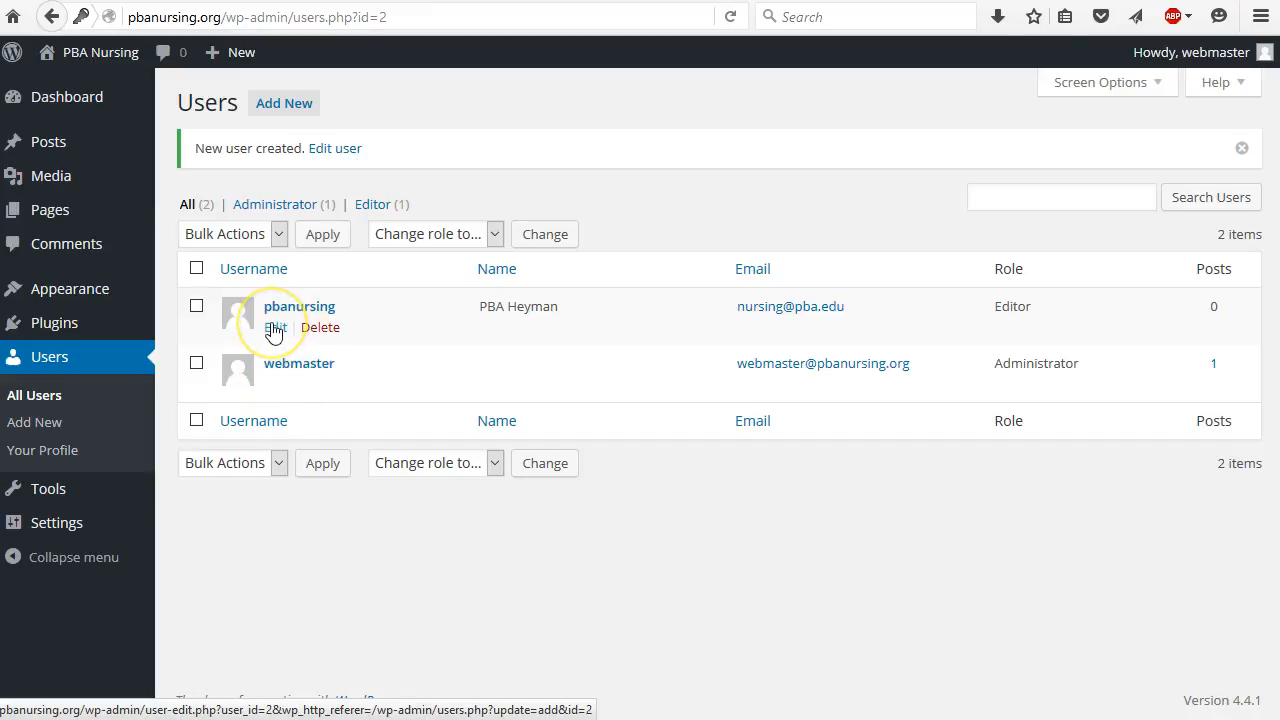
click(284, 320)
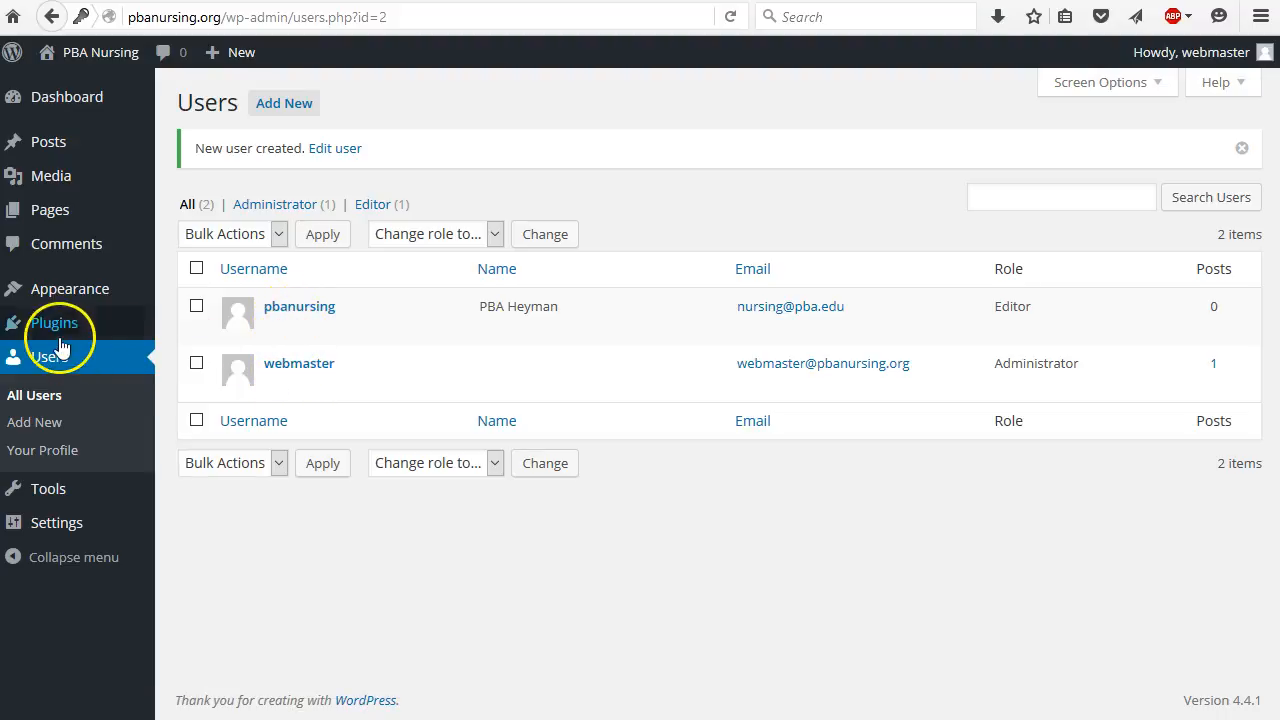
Step: Delete the Hello Dolly plugin and its files from the installed plugins
mouse_move(50, 328)
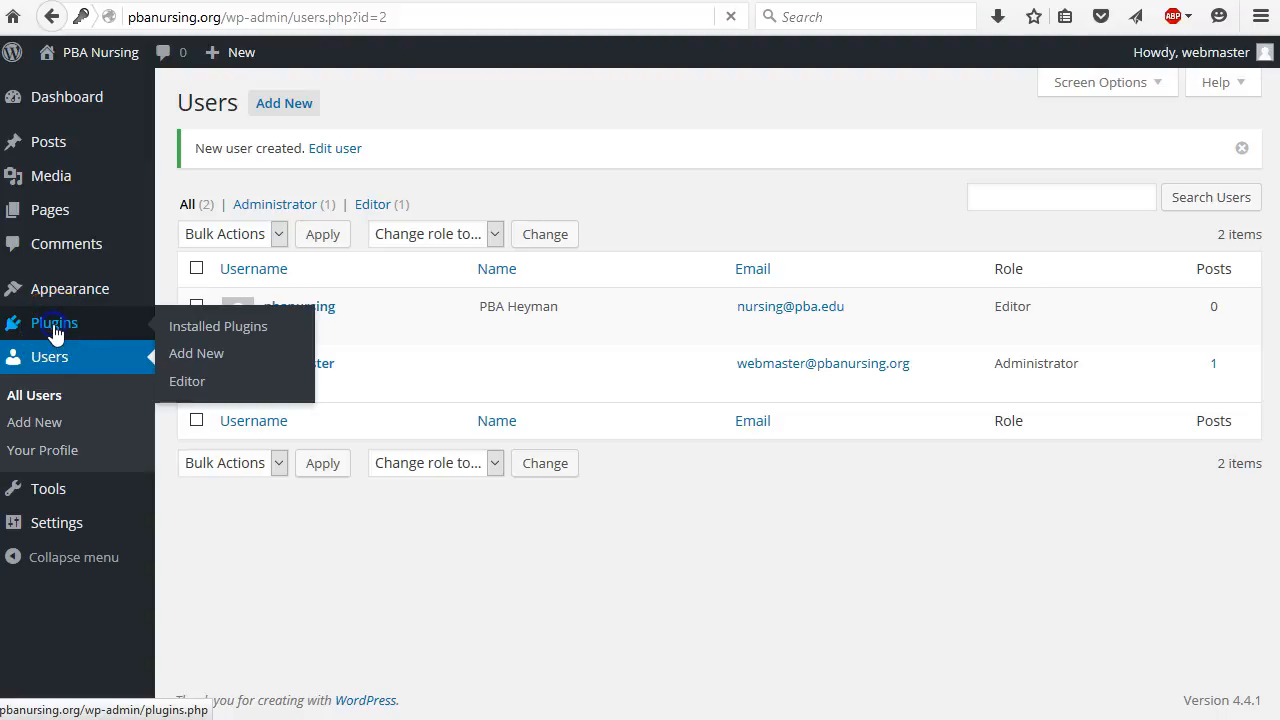
click(205, 327)
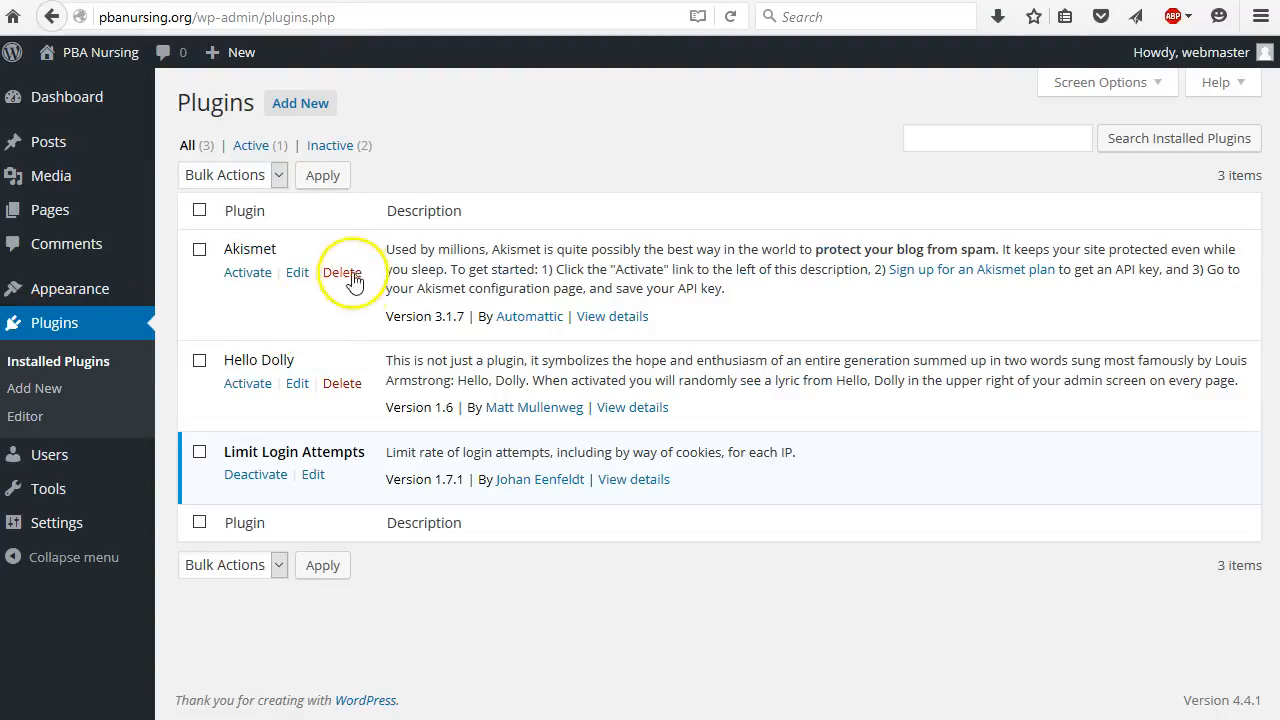
click(345, 388)
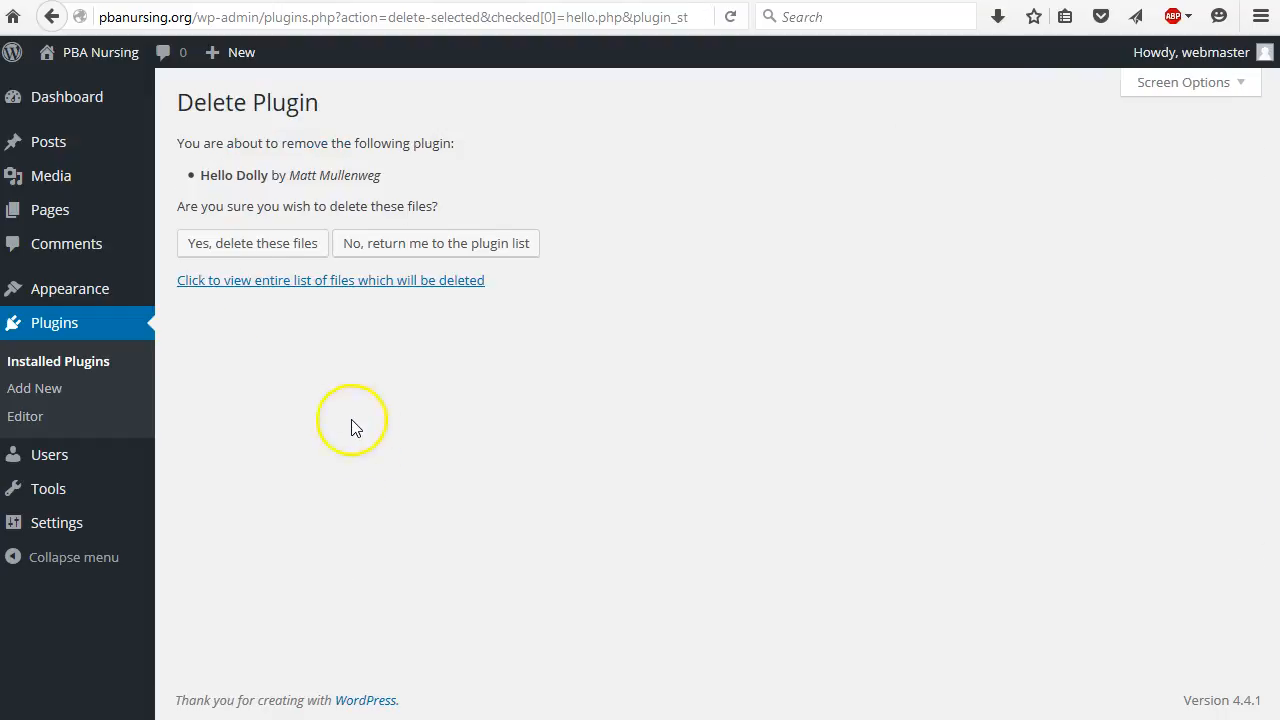
click(243, 246)
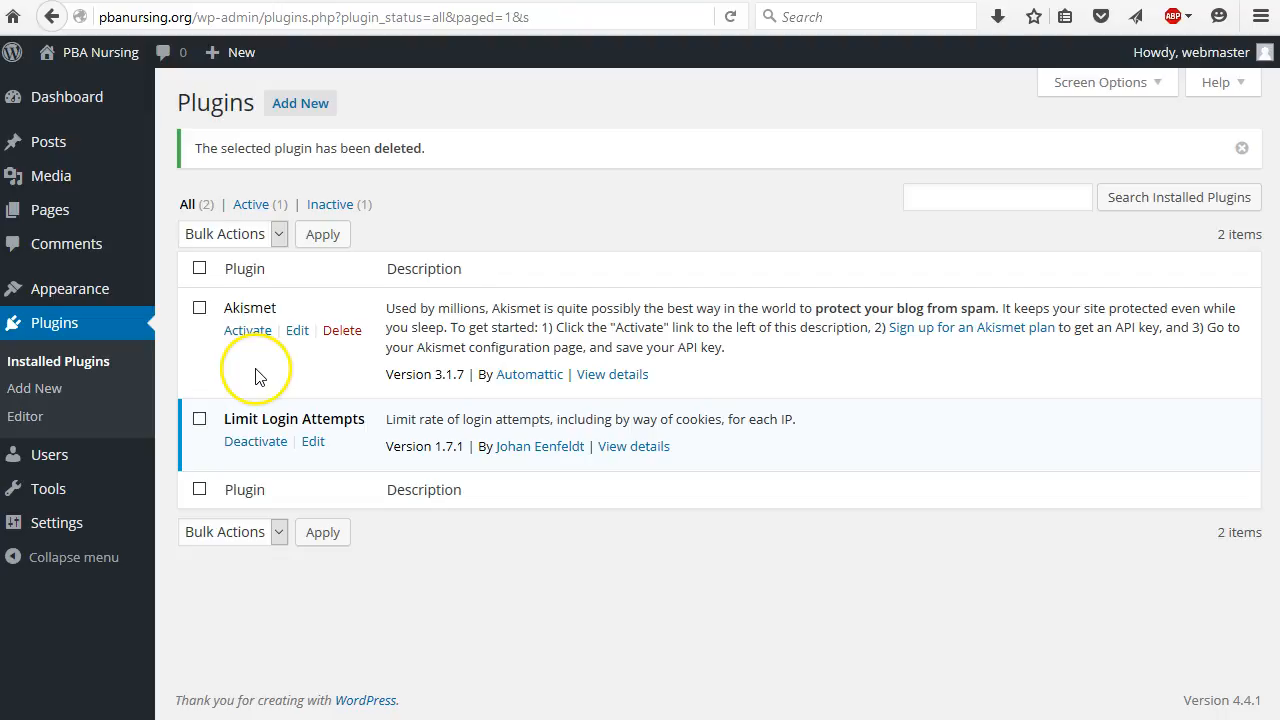
Step: Read the Akismet plugin's description and open the page for adding new plugins
click(276, 310)
drag(276, 310, 834, 357)
click(829, 352)
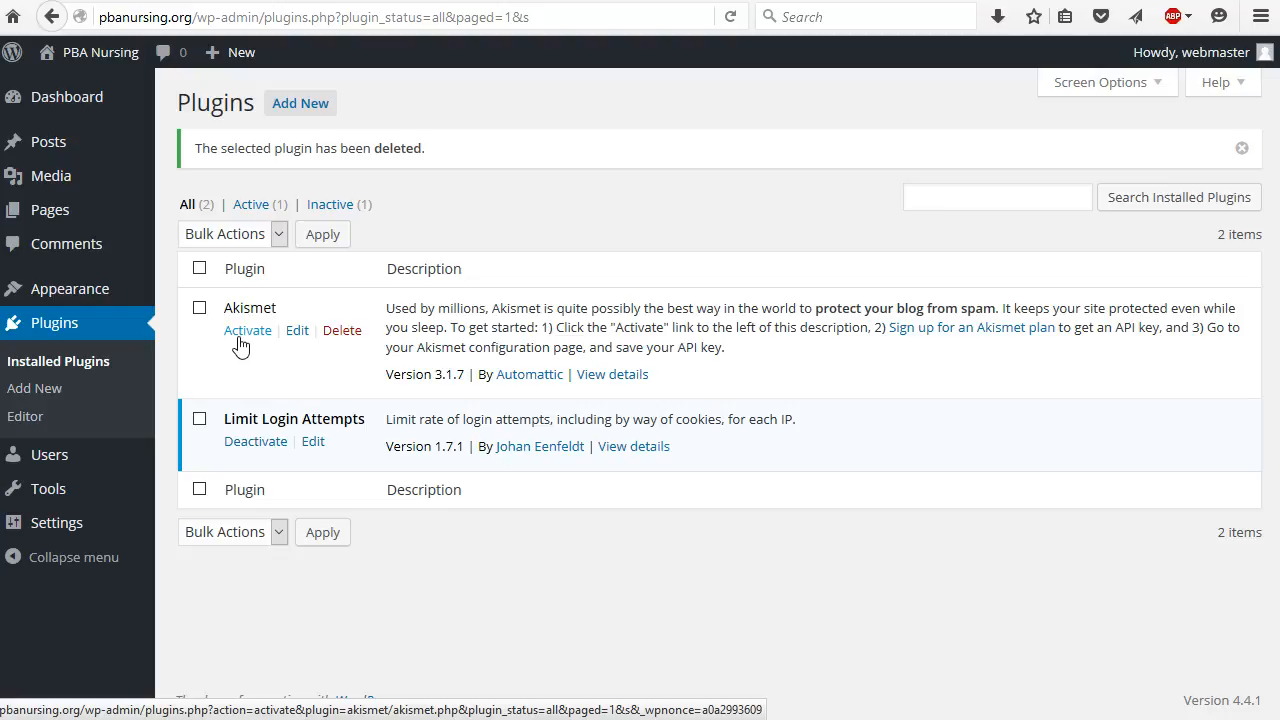
click(286, 103)
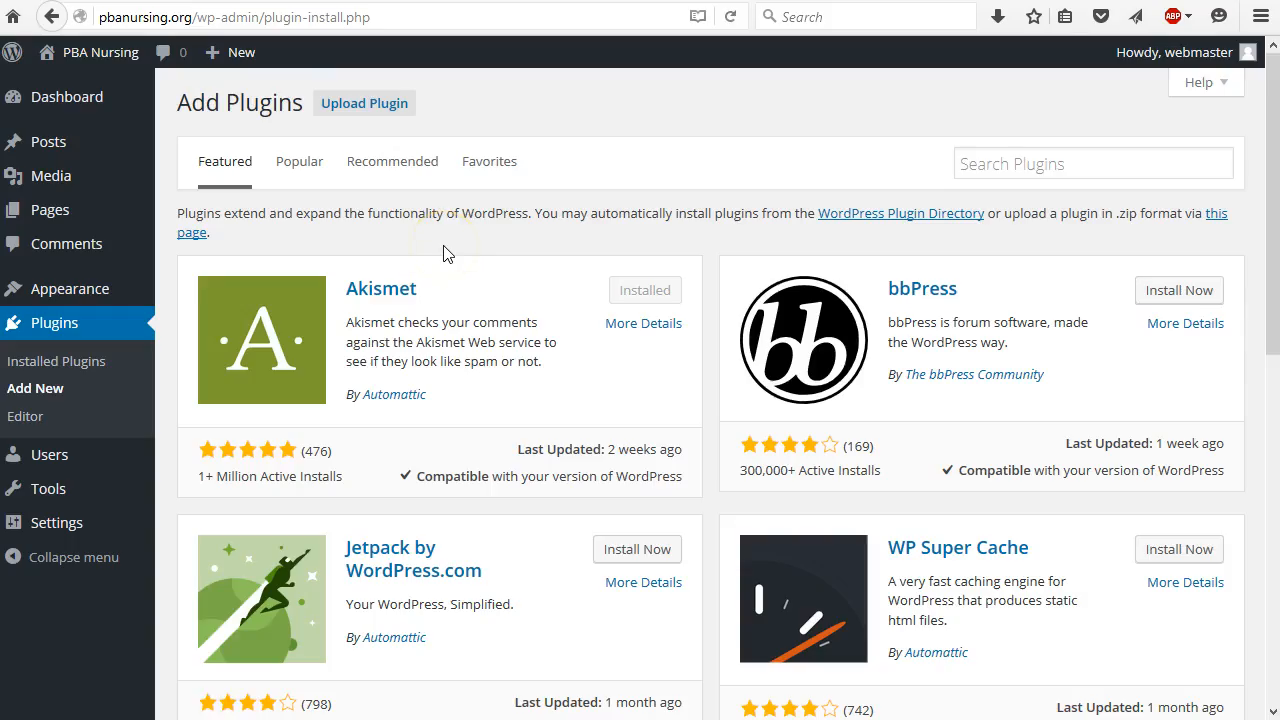
Step: Search the plugin directory for "pretty links"
click(1038, 163)
text(ptetty links)
key(Return)
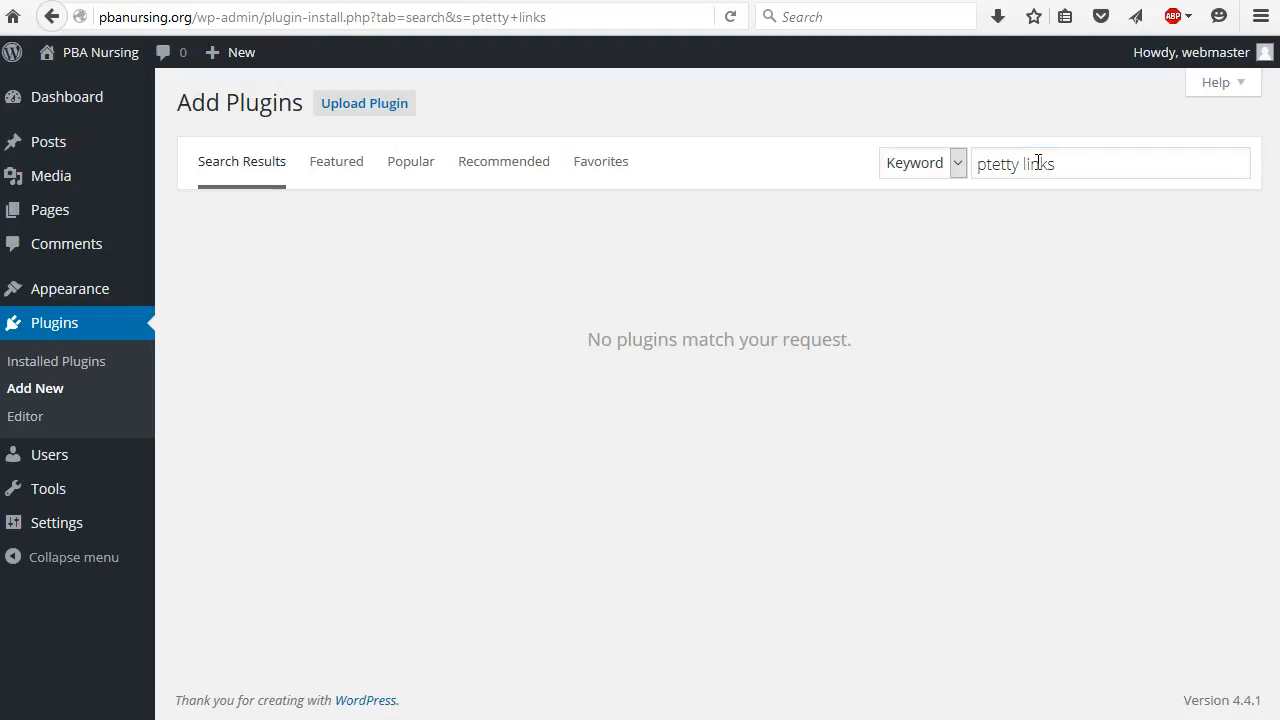
click(985, 164)
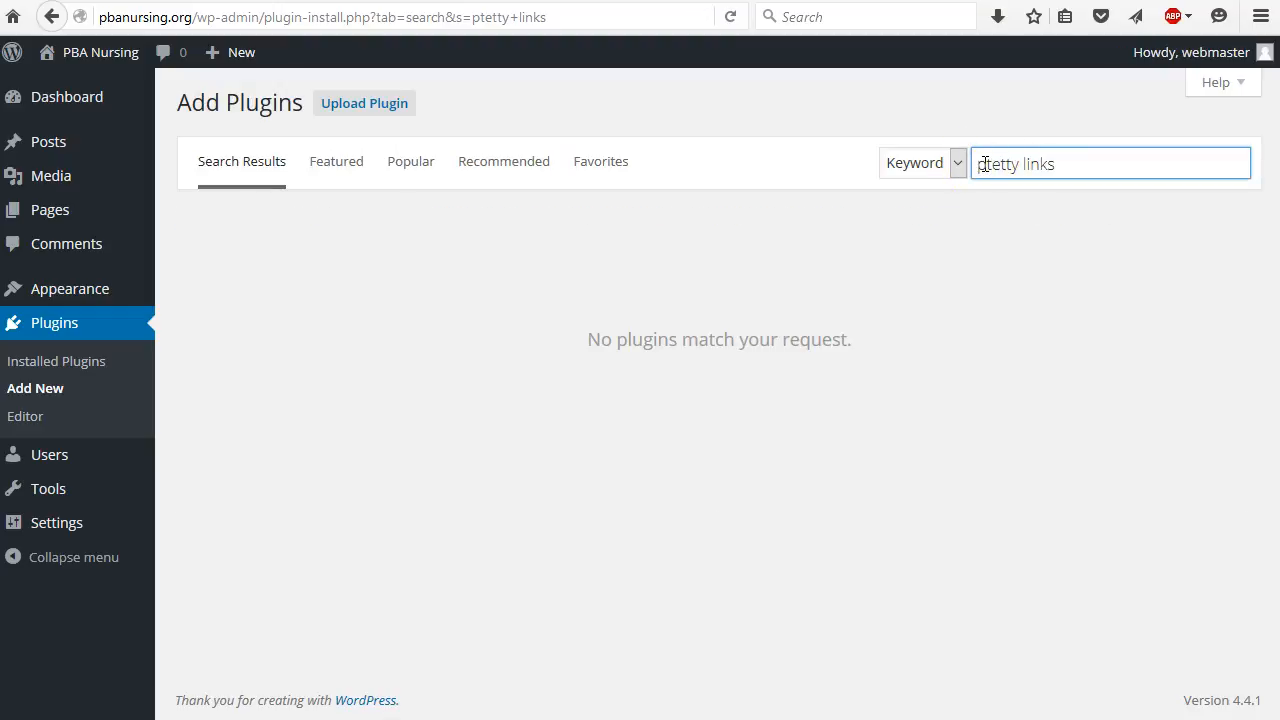
key(BackSpace)
click(985, 164)
key(Delete)
text(r)
key(Return)
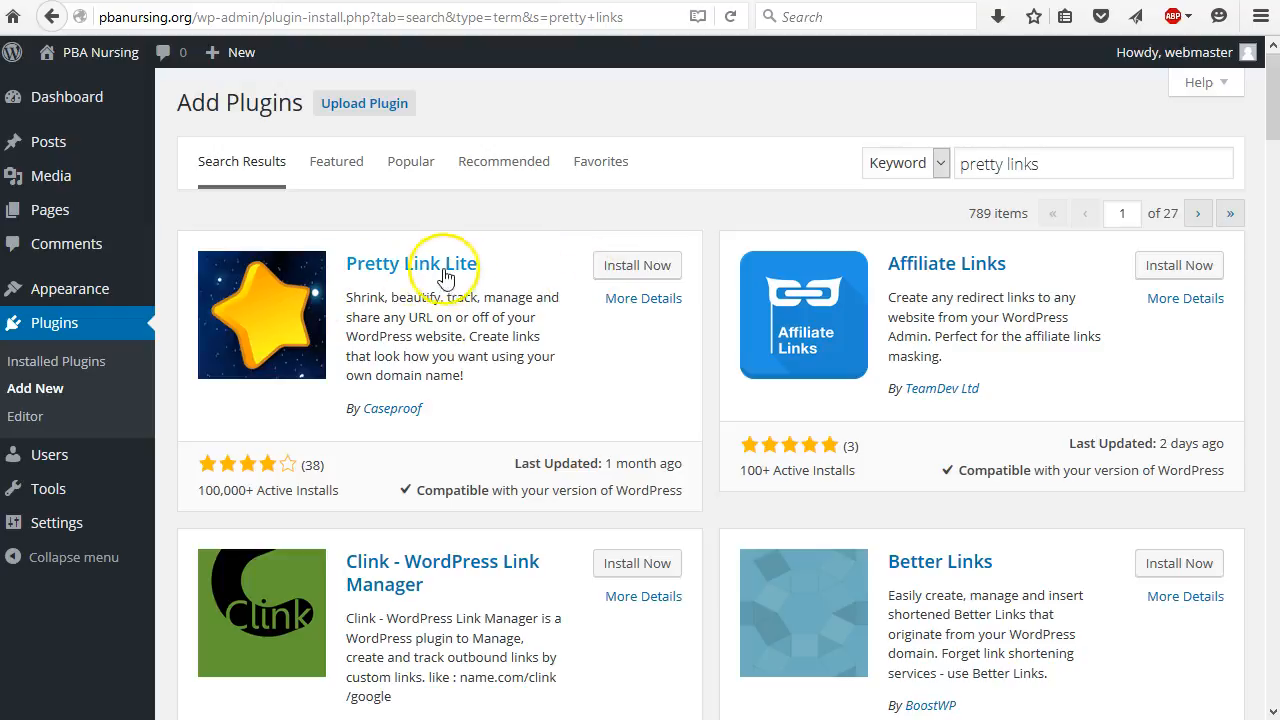
Step: Install the Pretty Link Lite plugin by Caseproof and activate it
click(630, 265)
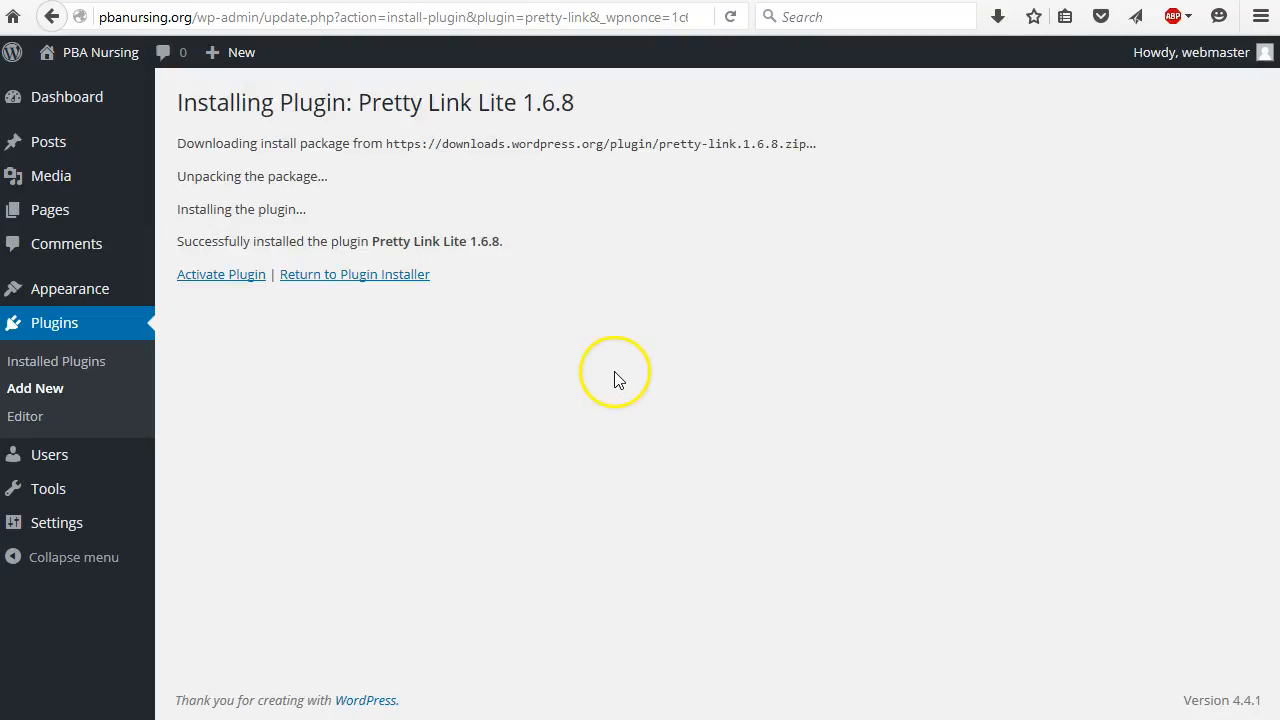
click(203, 276)
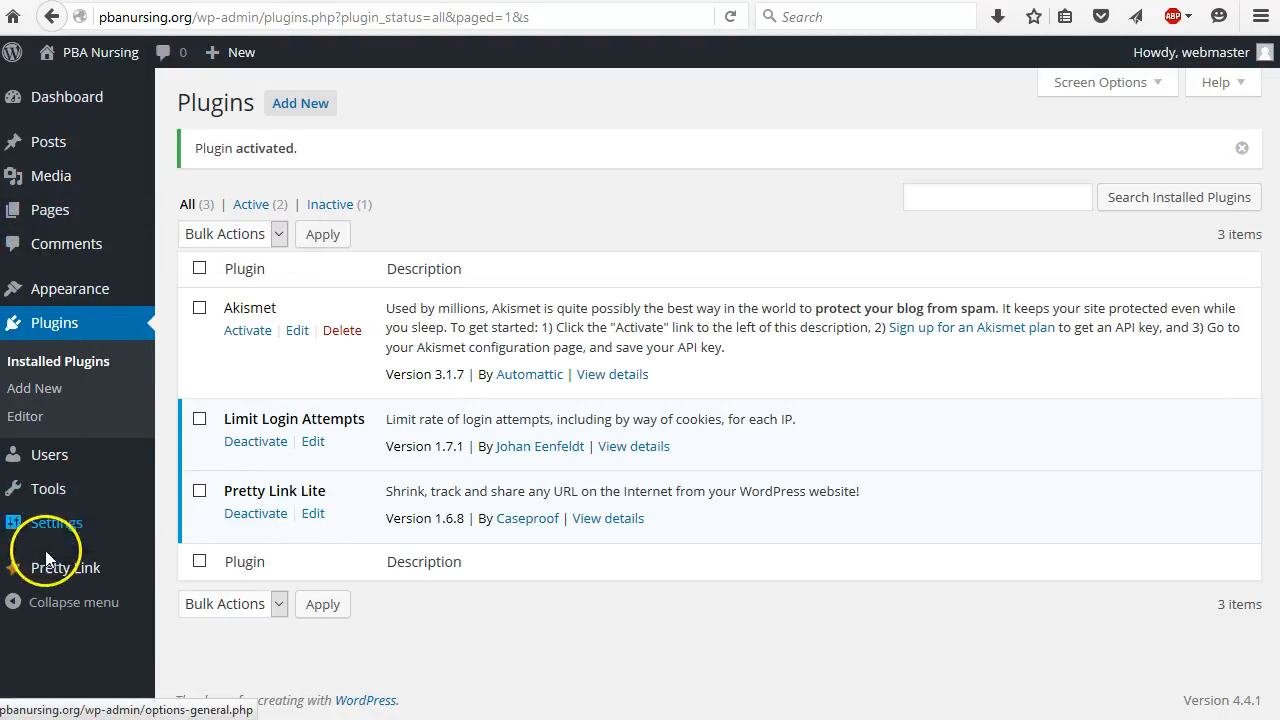
Step: Open the form for adding a new pretty link and keep its redirection type at 307 (Temporary)
mouse_move(40, 574)
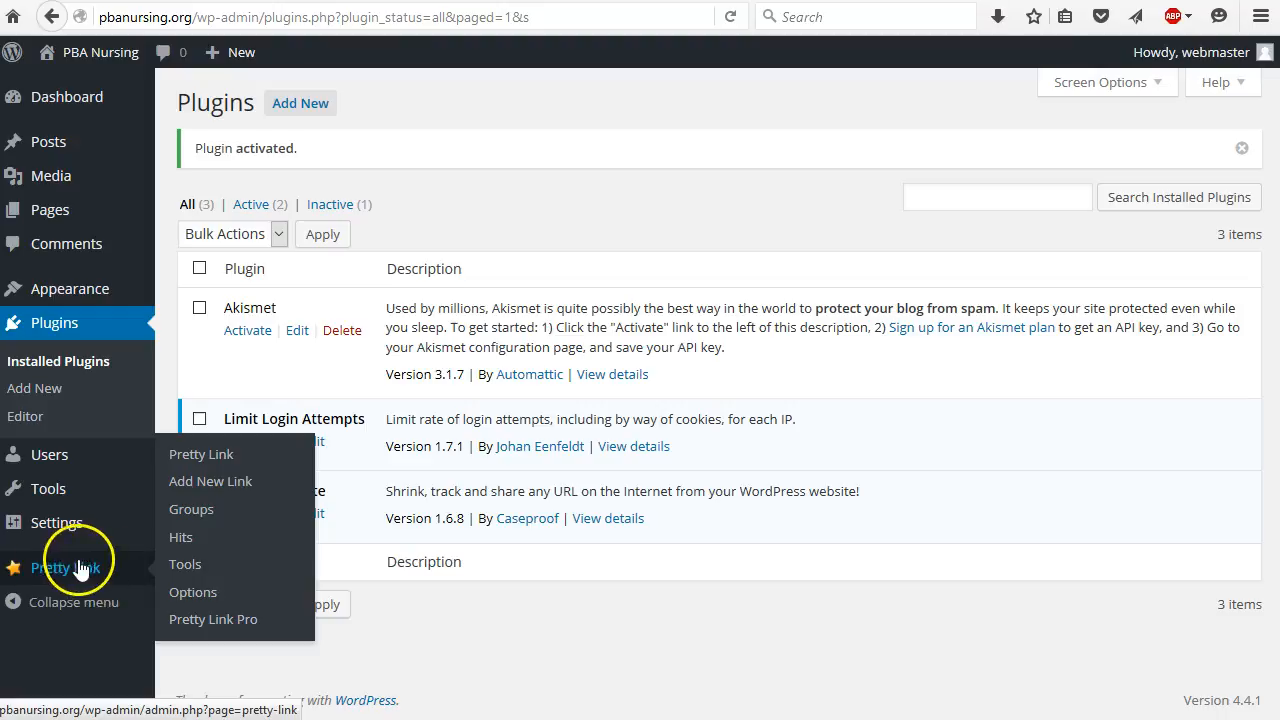
mouse_move(50, 522)
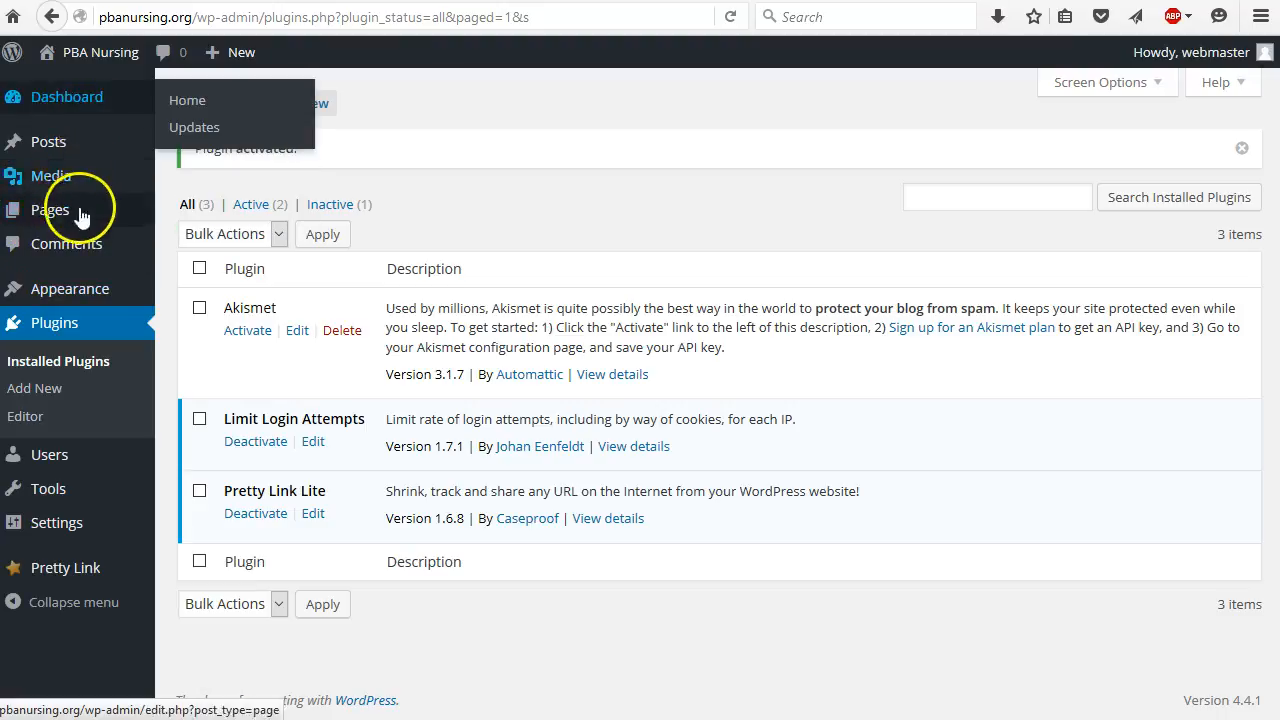
mouse_move(80, 575)
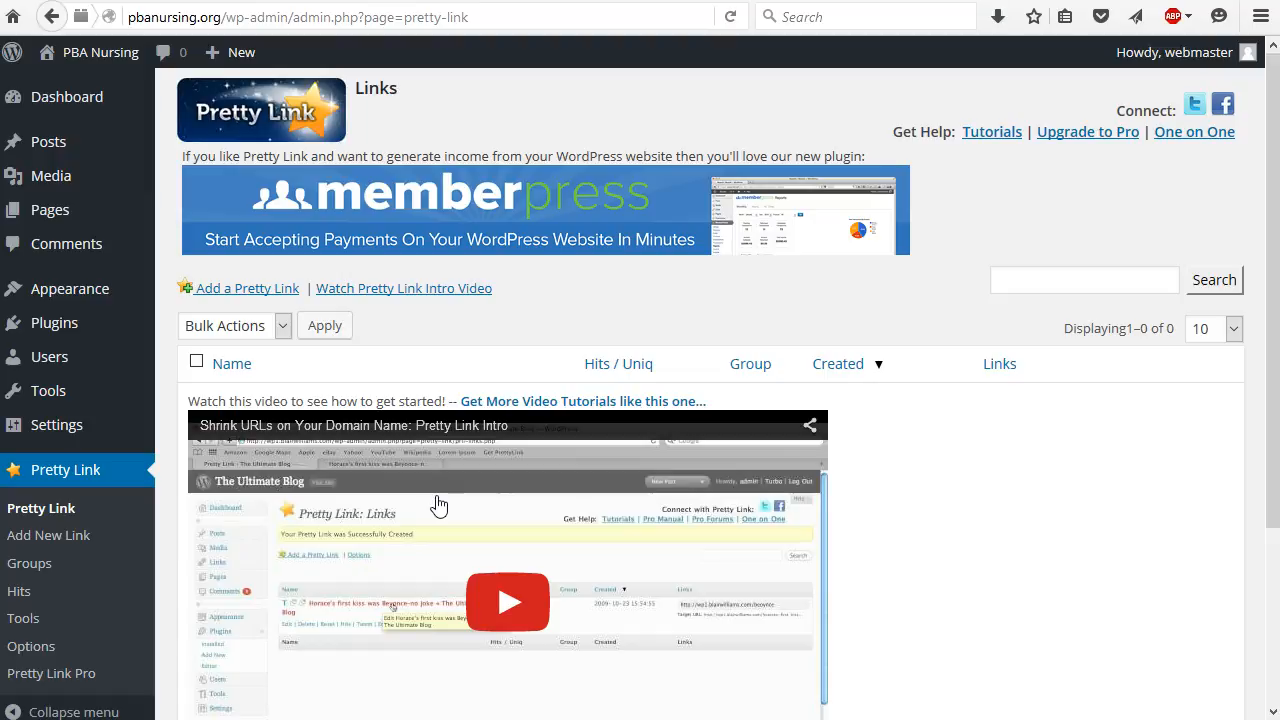
click(248, 288)
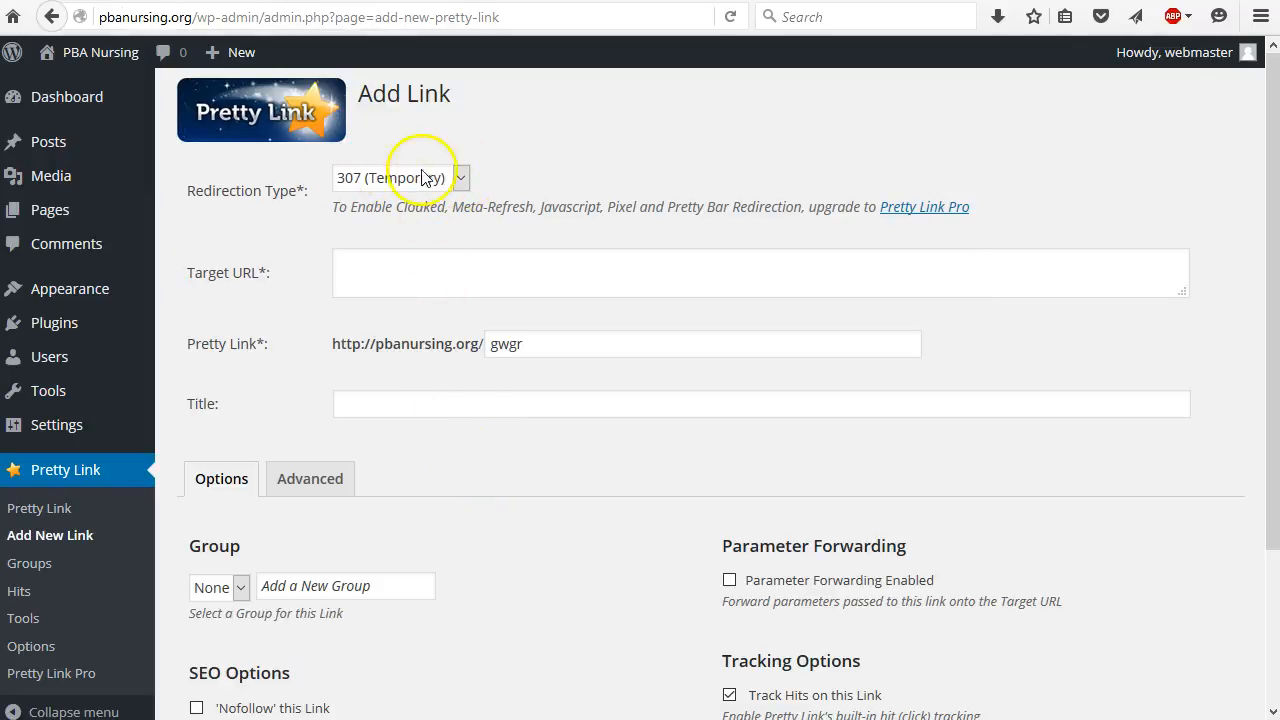
click(455, 178)
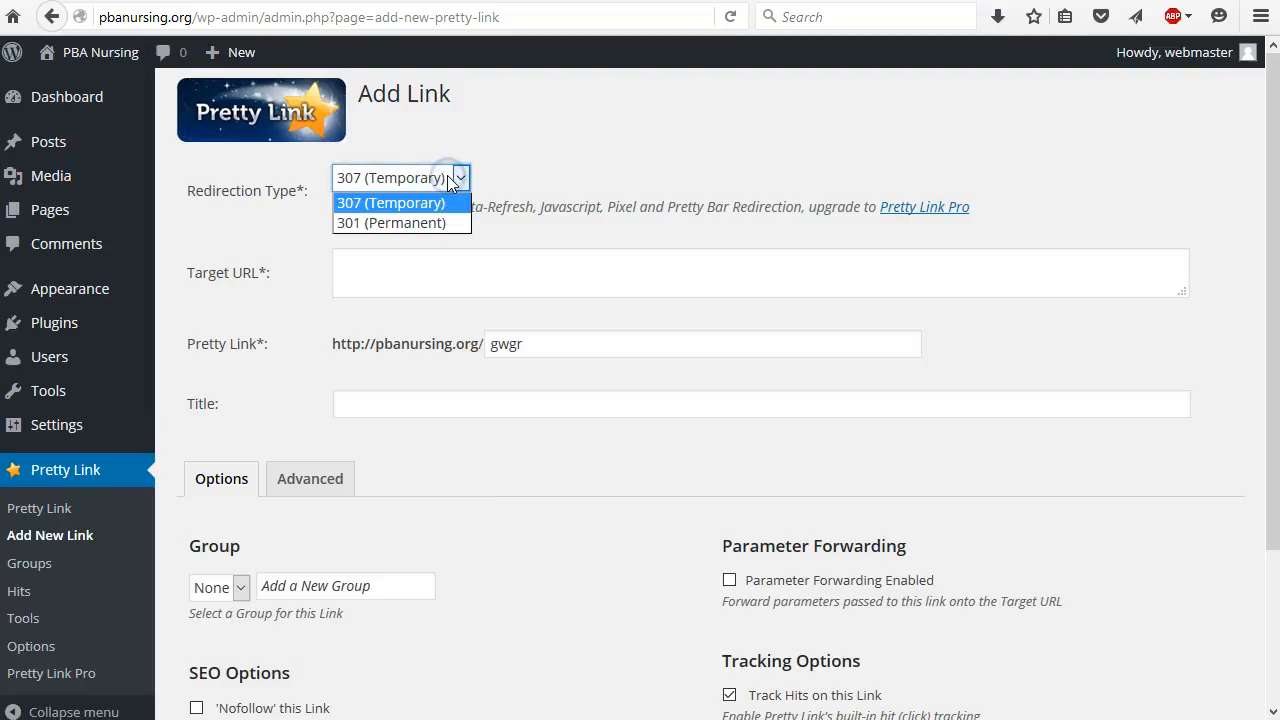
click(450, 178)
click(470, 266)
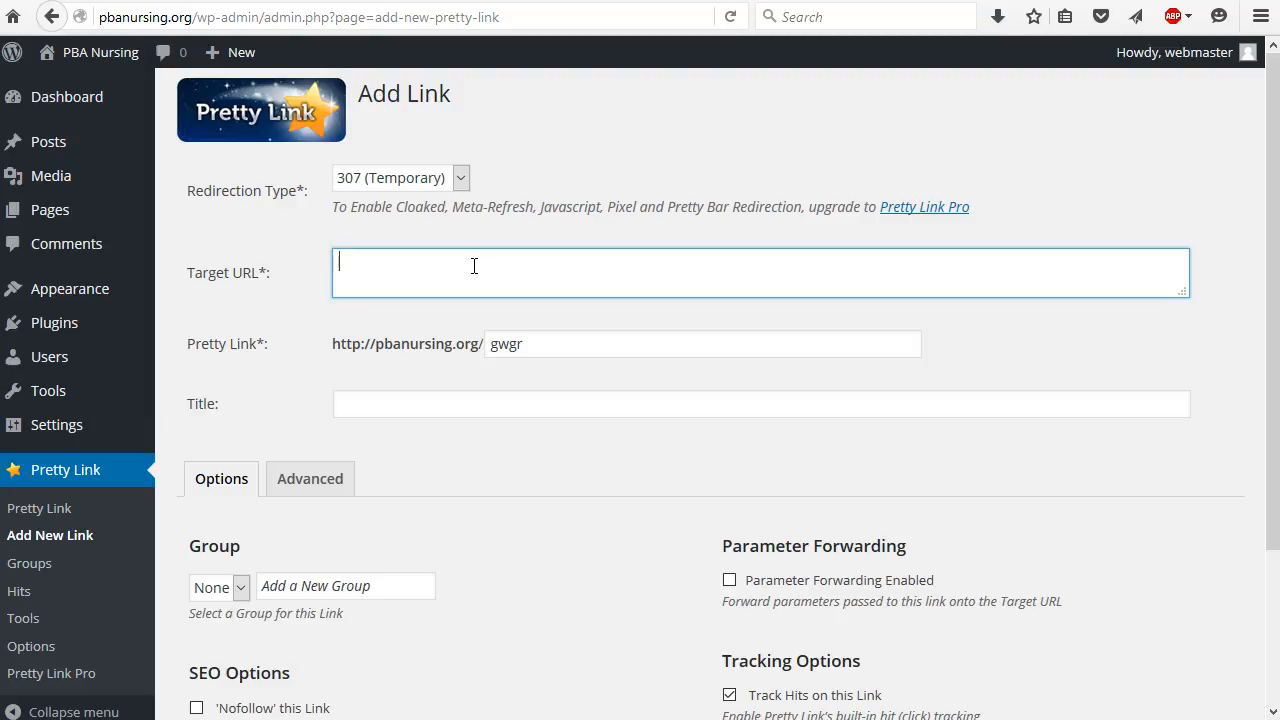
text(https://my.pba.edu/ICS/Portlets/ICS/Handoutportlet/viewhandler.ashx?handout_id=ea2ce288-f0a7-423e-9be1-ae3fd840e6b5)
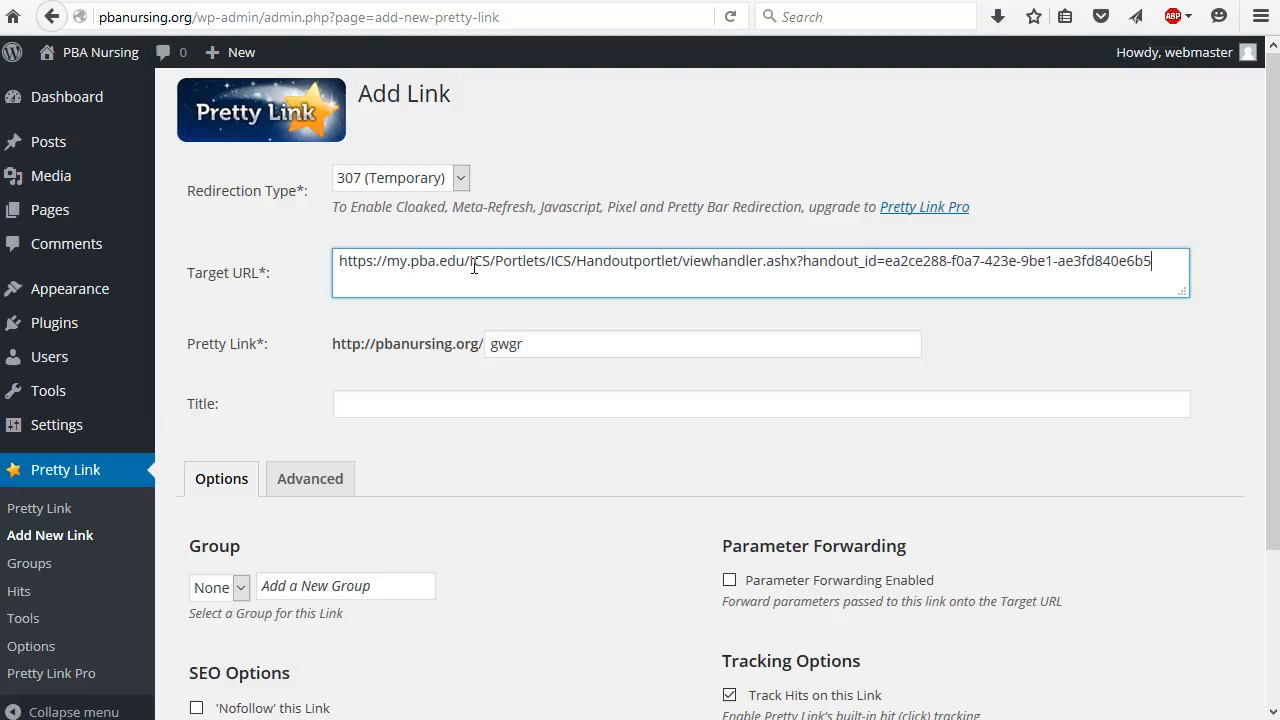
key(Tab)
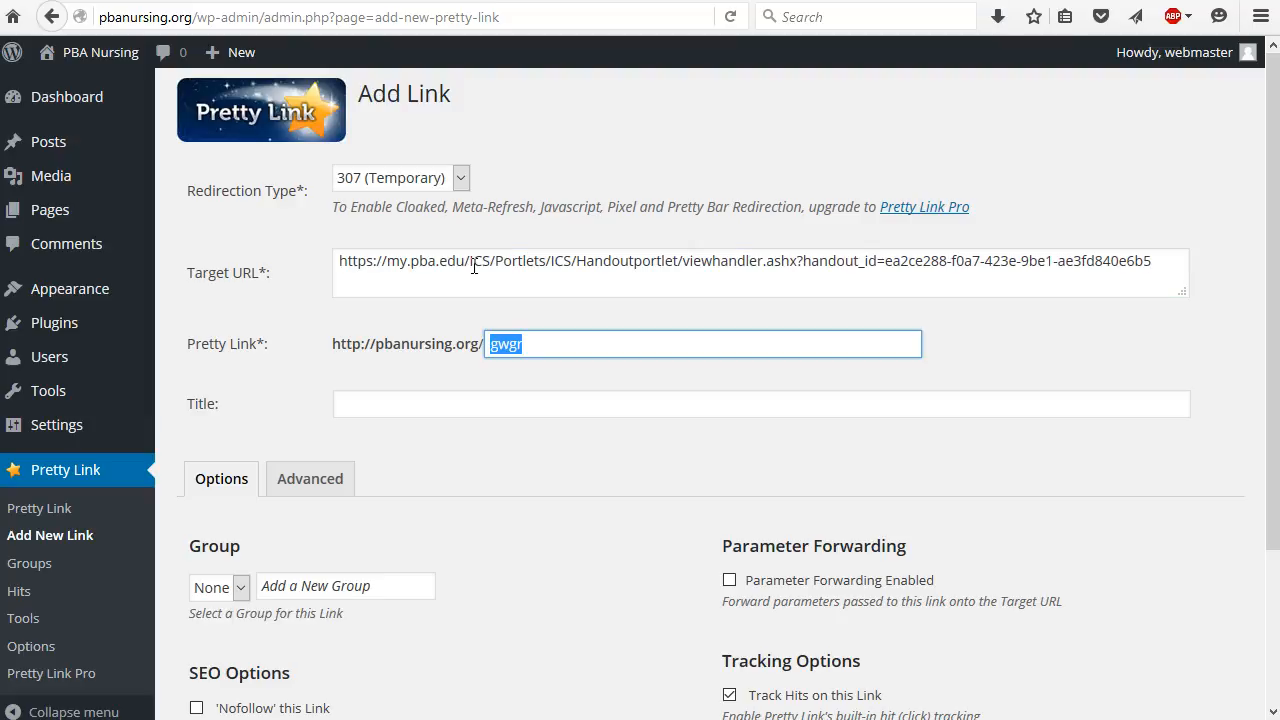
text(grad-handbook)
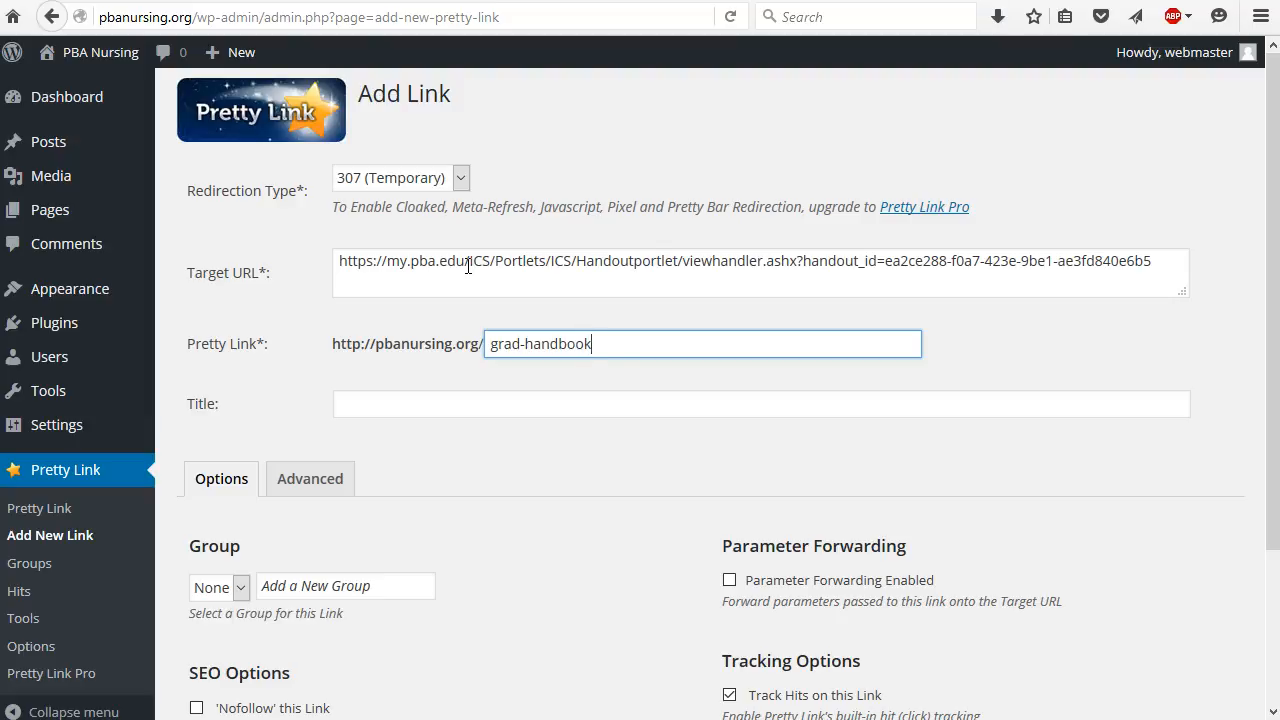
drag(338, 260, 1158, 262)
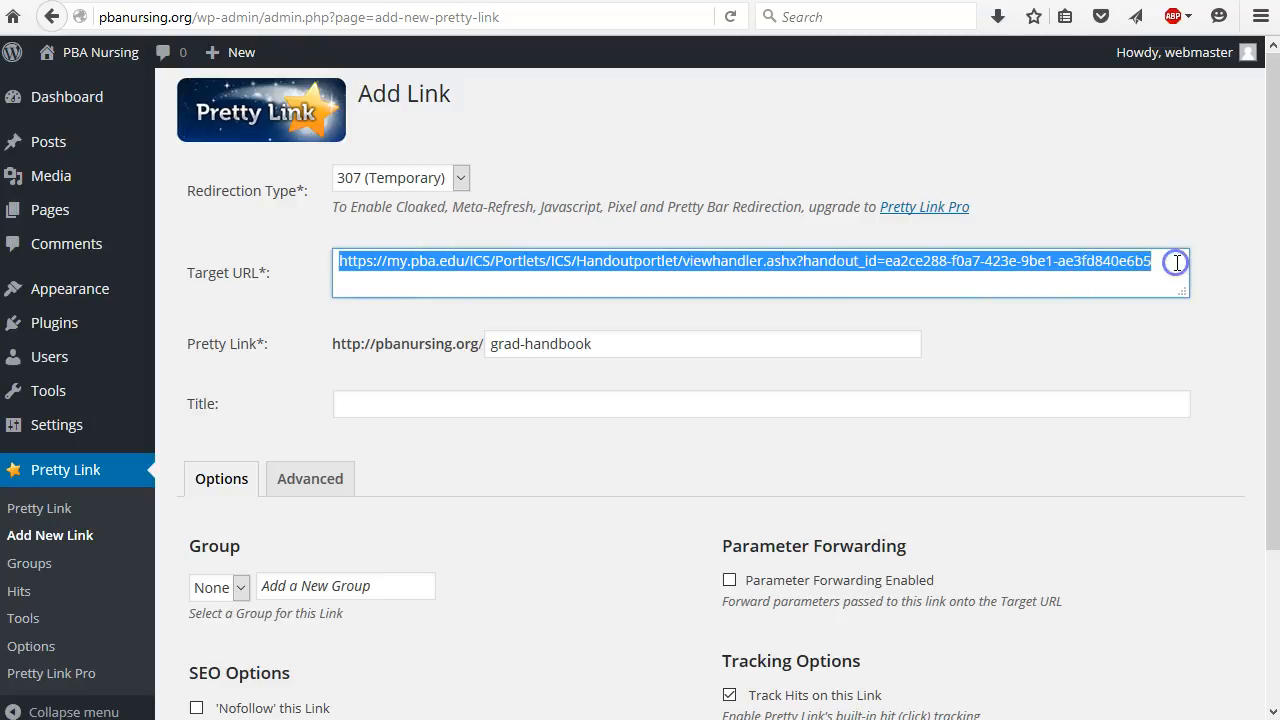
click(1158, 262)
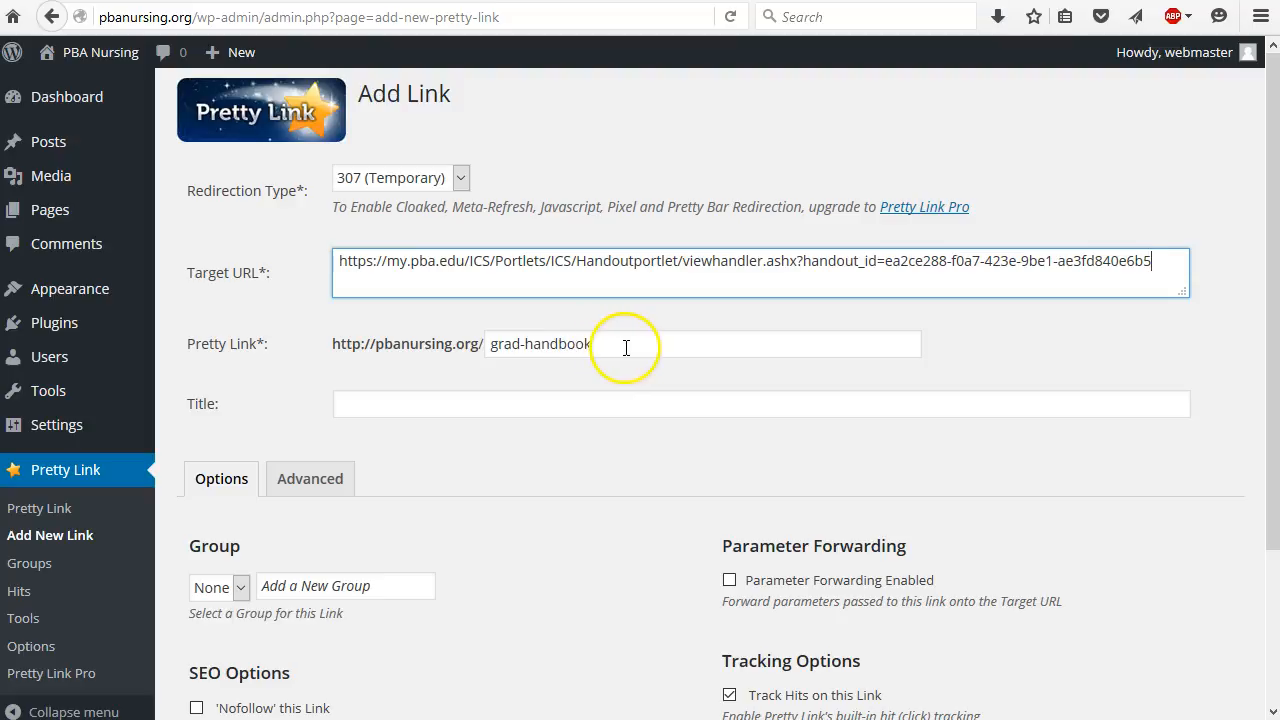
Step: Title the new link "Nursing Graduate Student Handbook"
click(452, 402)
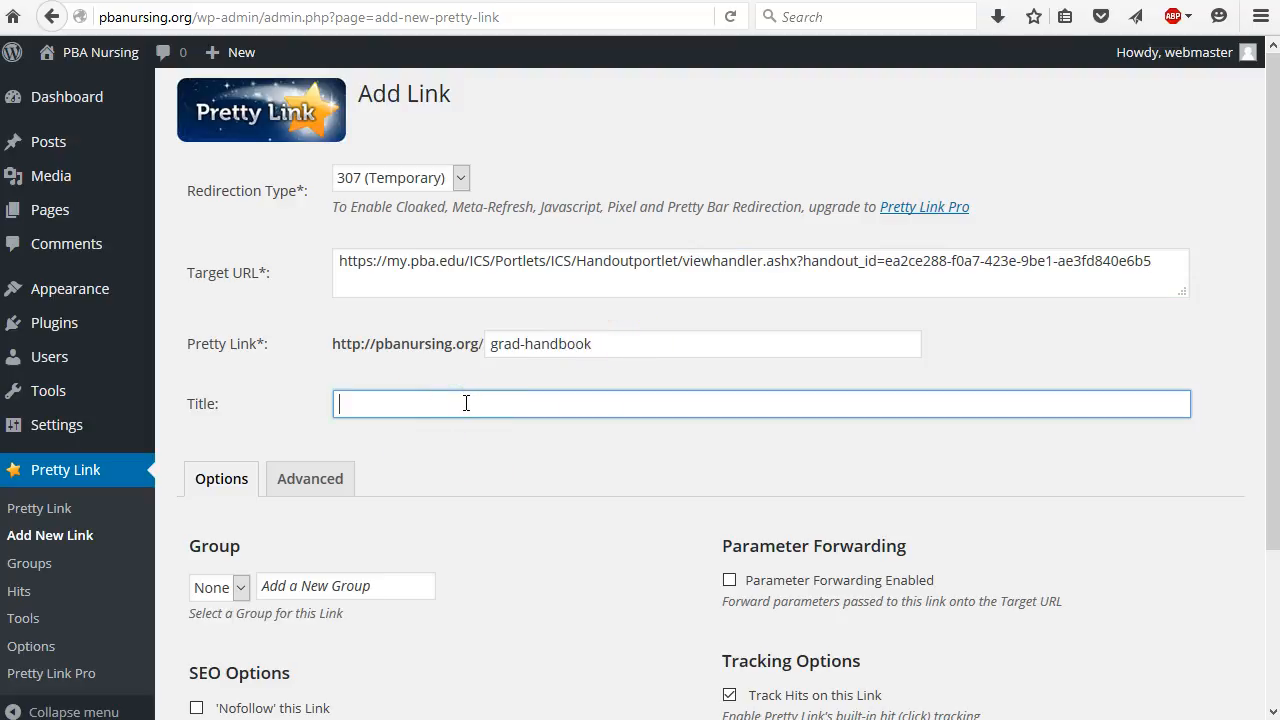
text(Gradua)
text(te)
text(Nursing )
text( S)
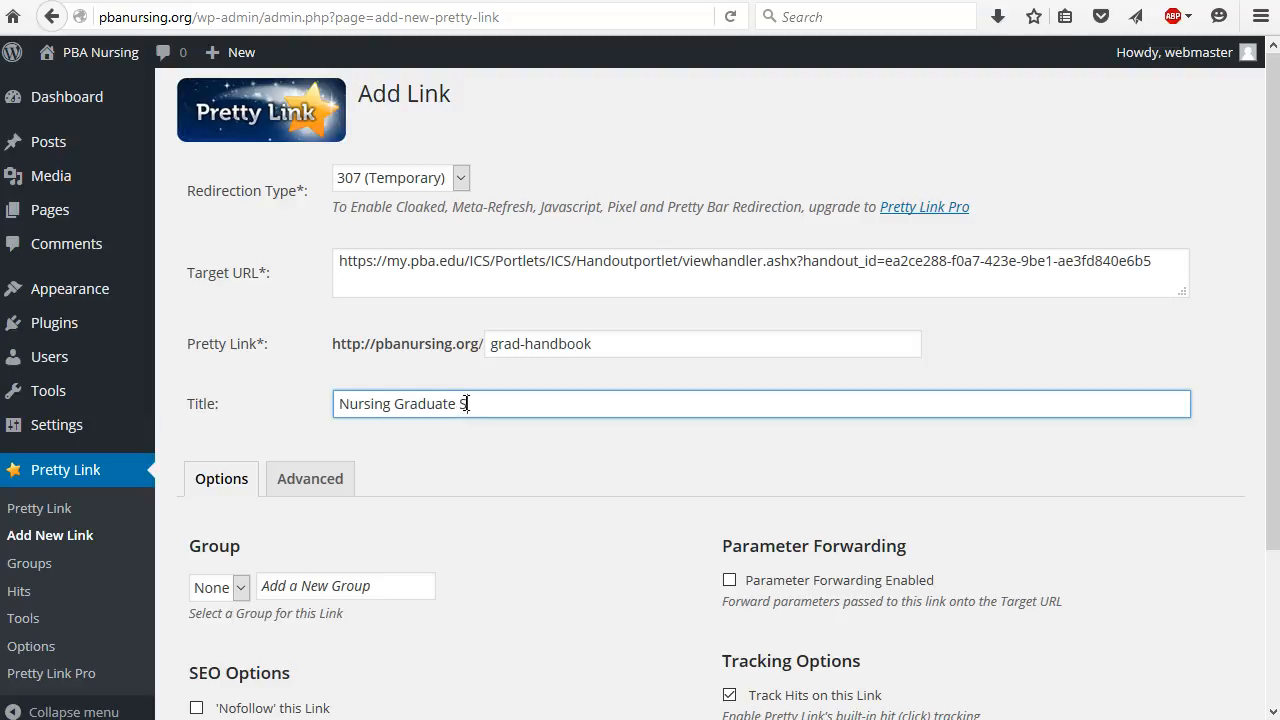
text(tudent Handbook)
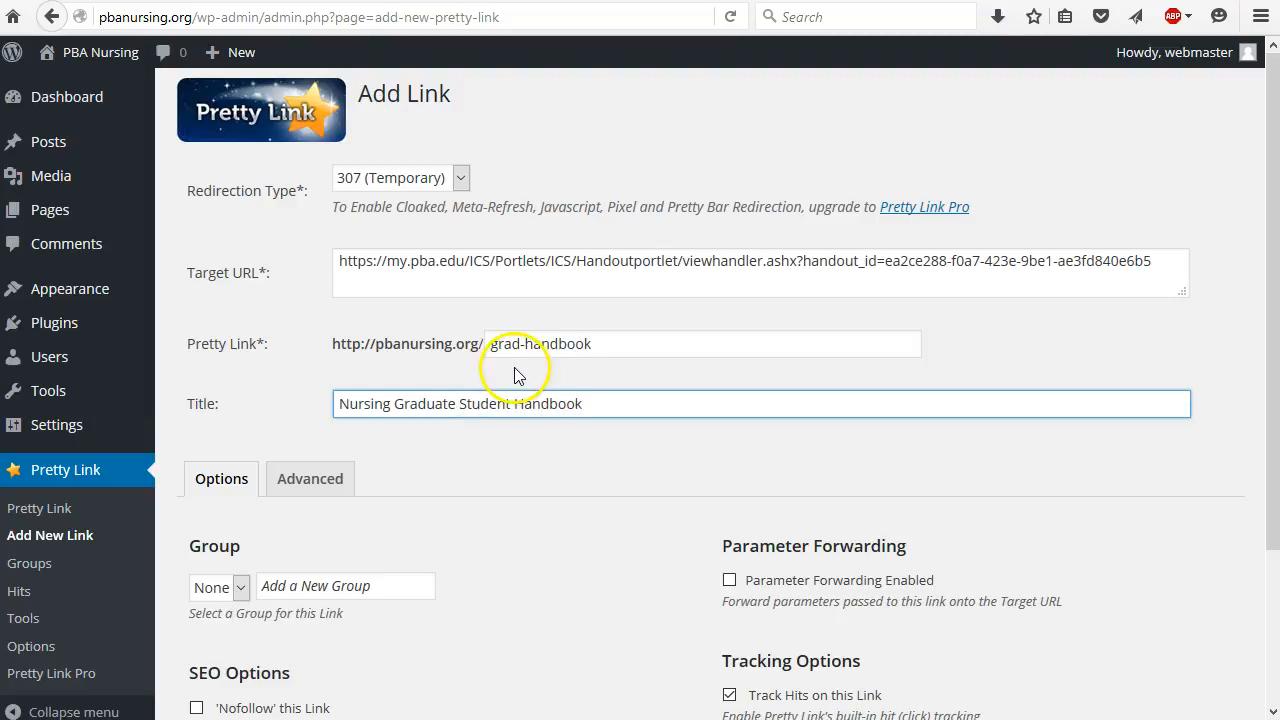
Step: Leave the link's group at None, enable 'Nofollow' under its SEO options, and create the link
scroll(576, 378, down, 3)
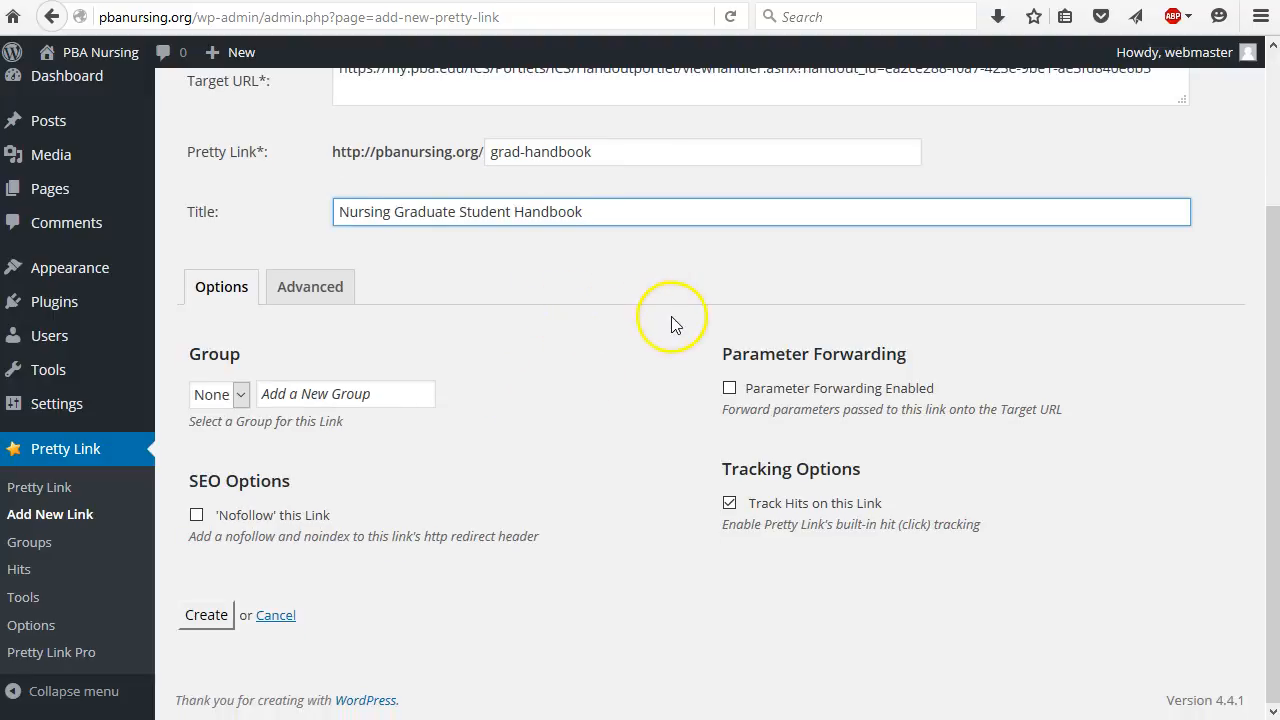
click(239, 398)
click(239, 398)
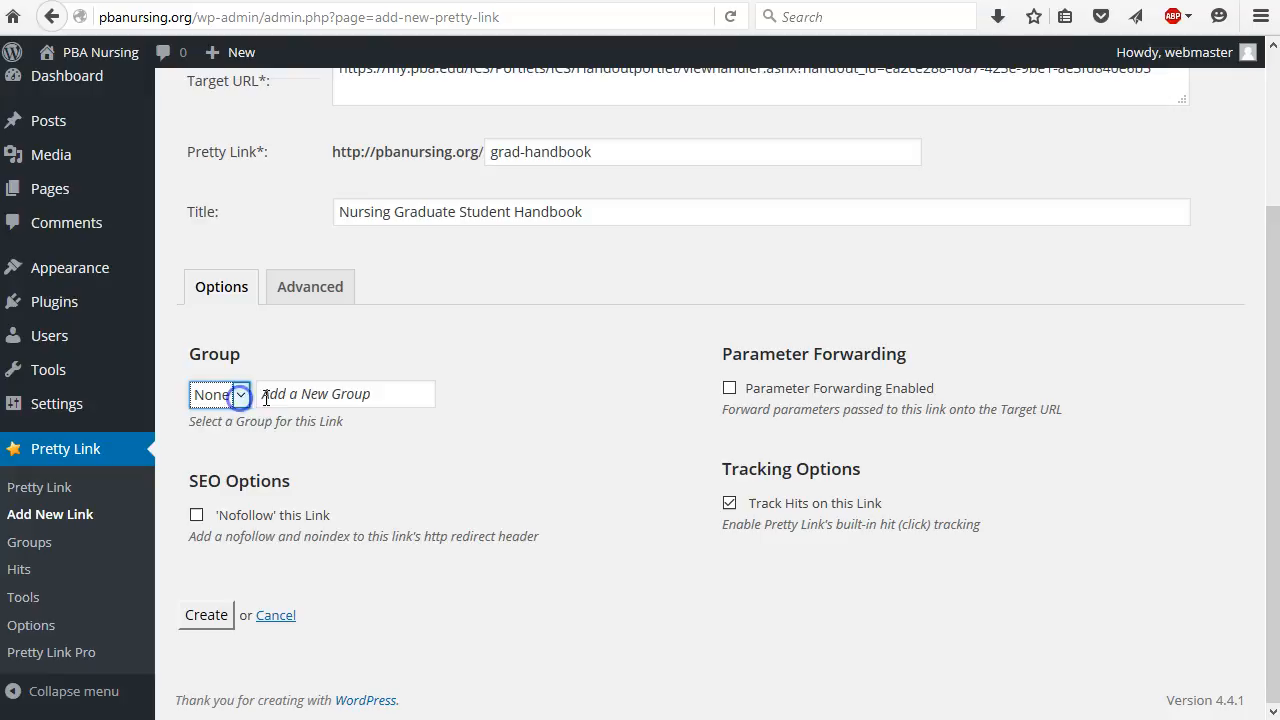
click(320, 397)
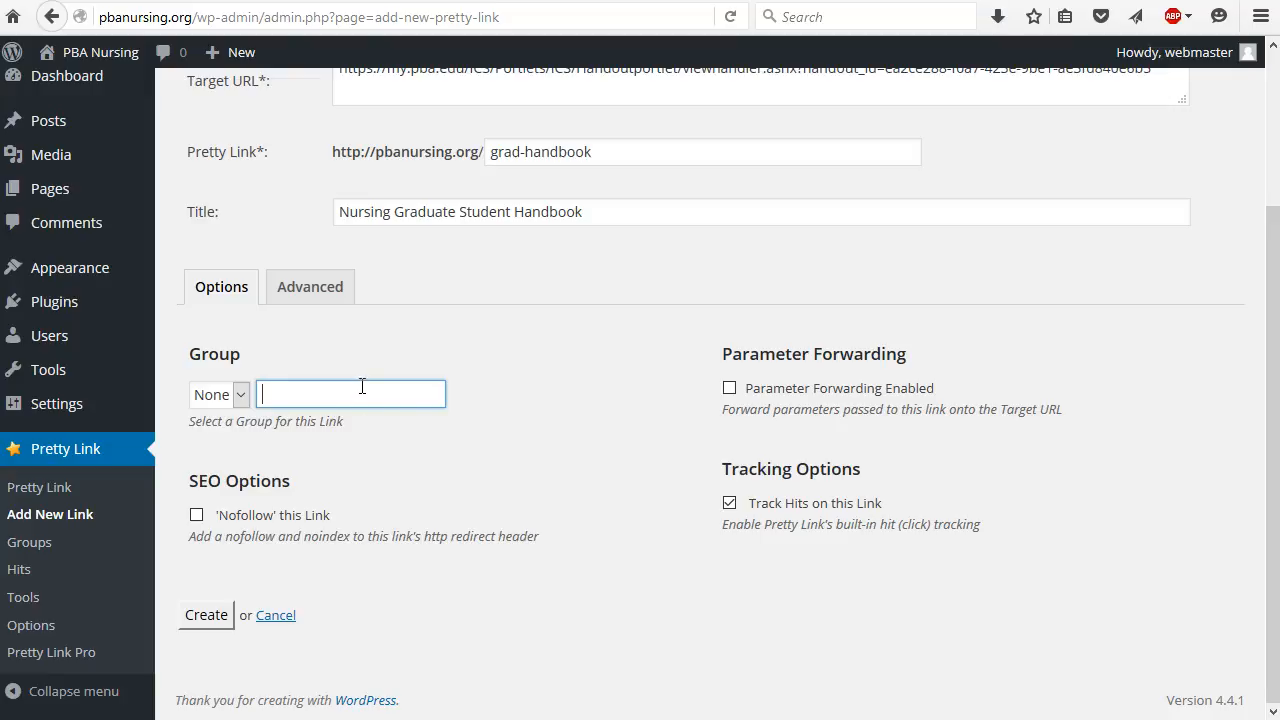
click(196, 516)
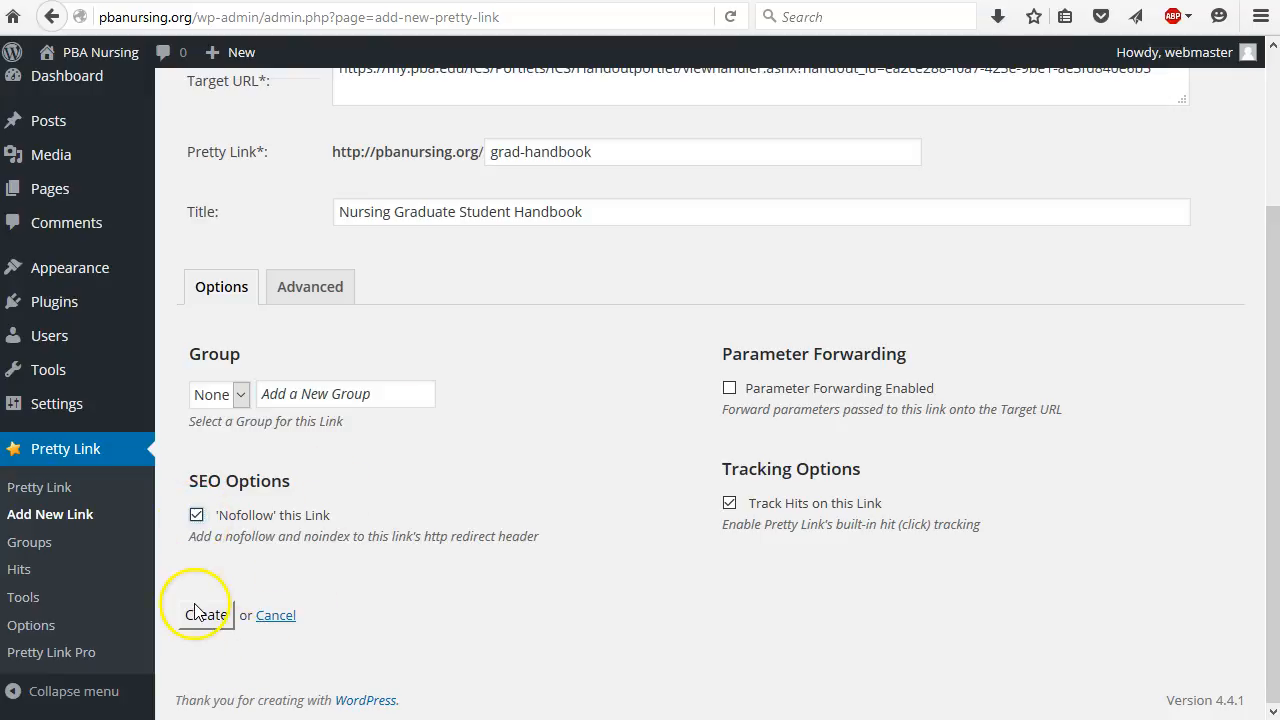
drag(240, 481, 306, 479)
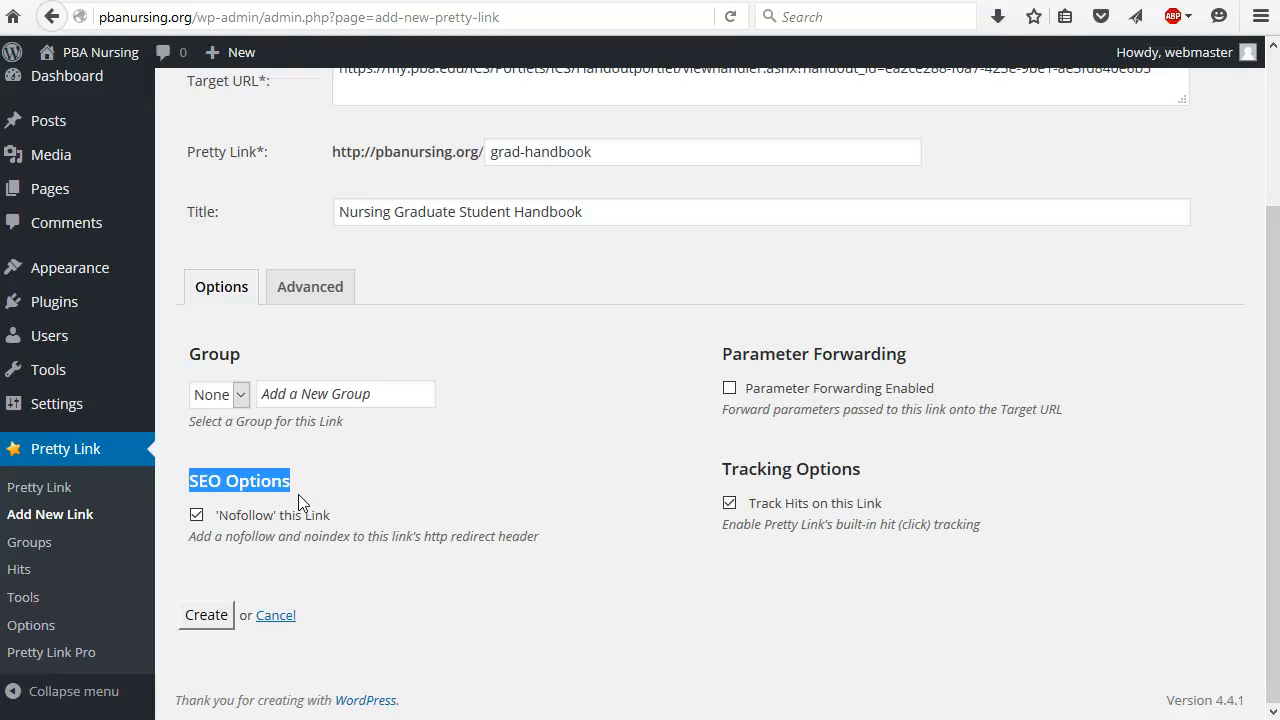
click(204, 626)
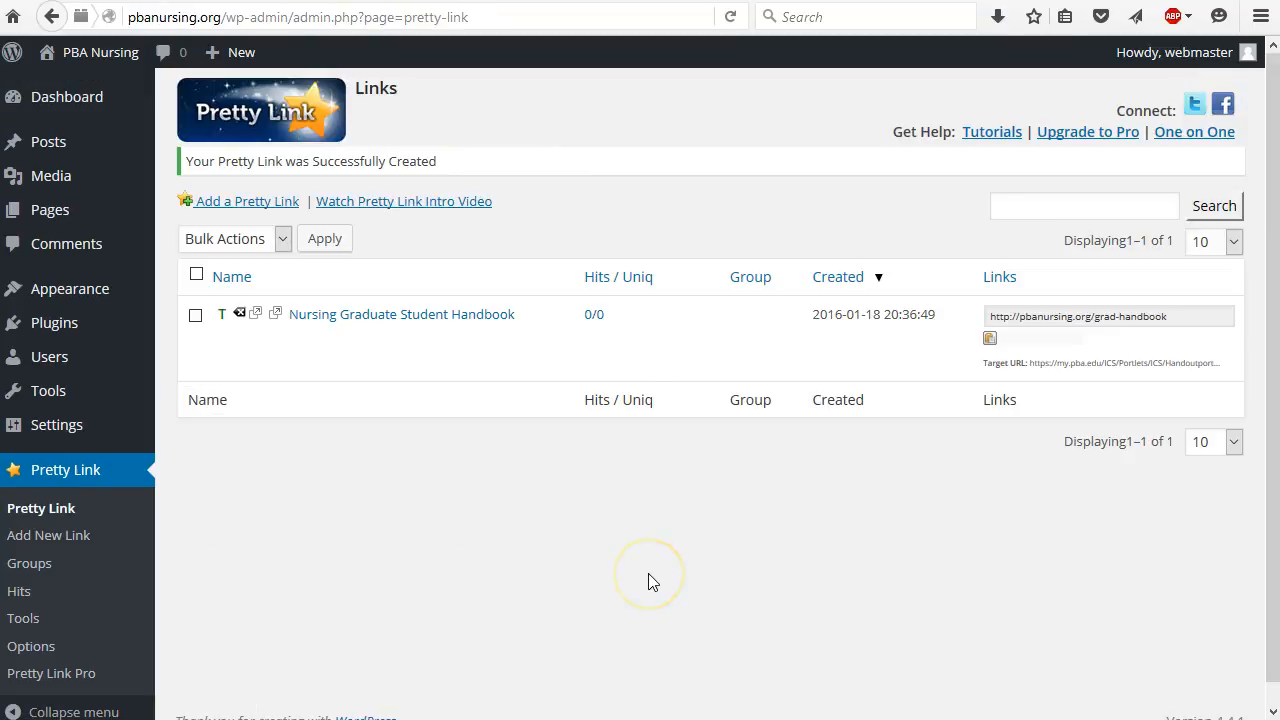
Step: Test the new short link by visiting pbanursing.org/grad-handbook in a new browser tab
key(ctrl+t)
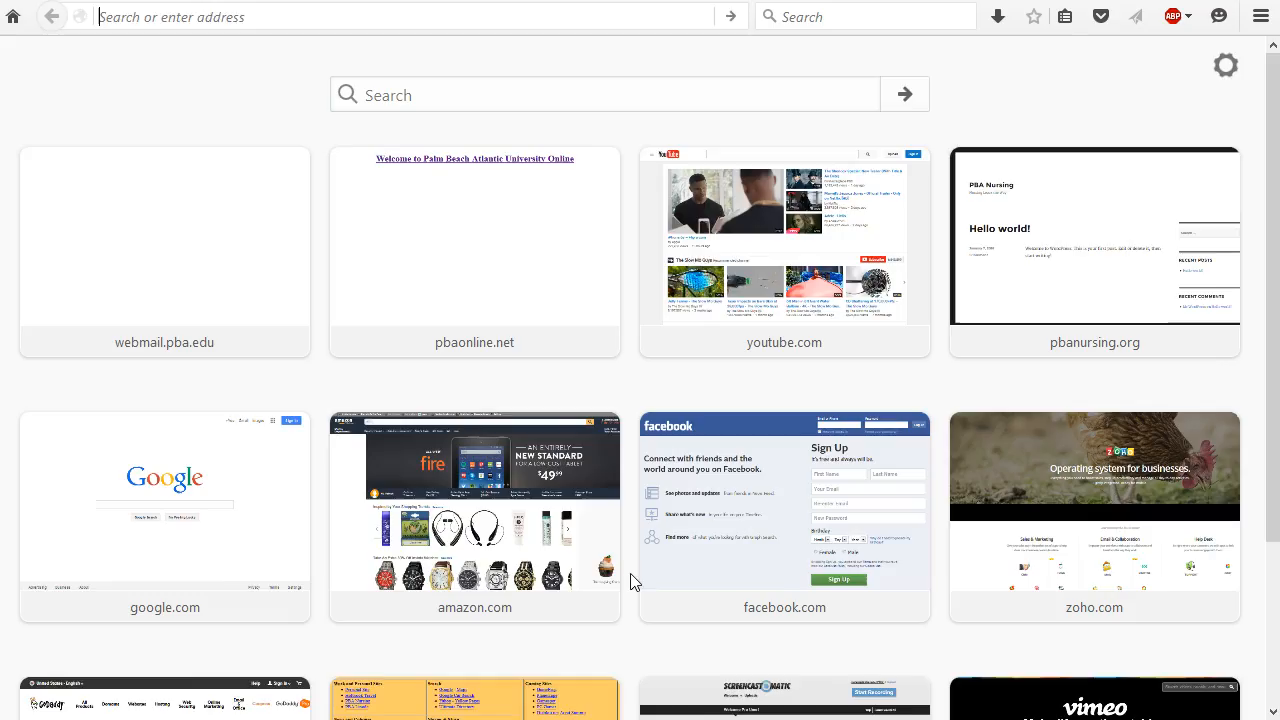
text(pbanursing0)
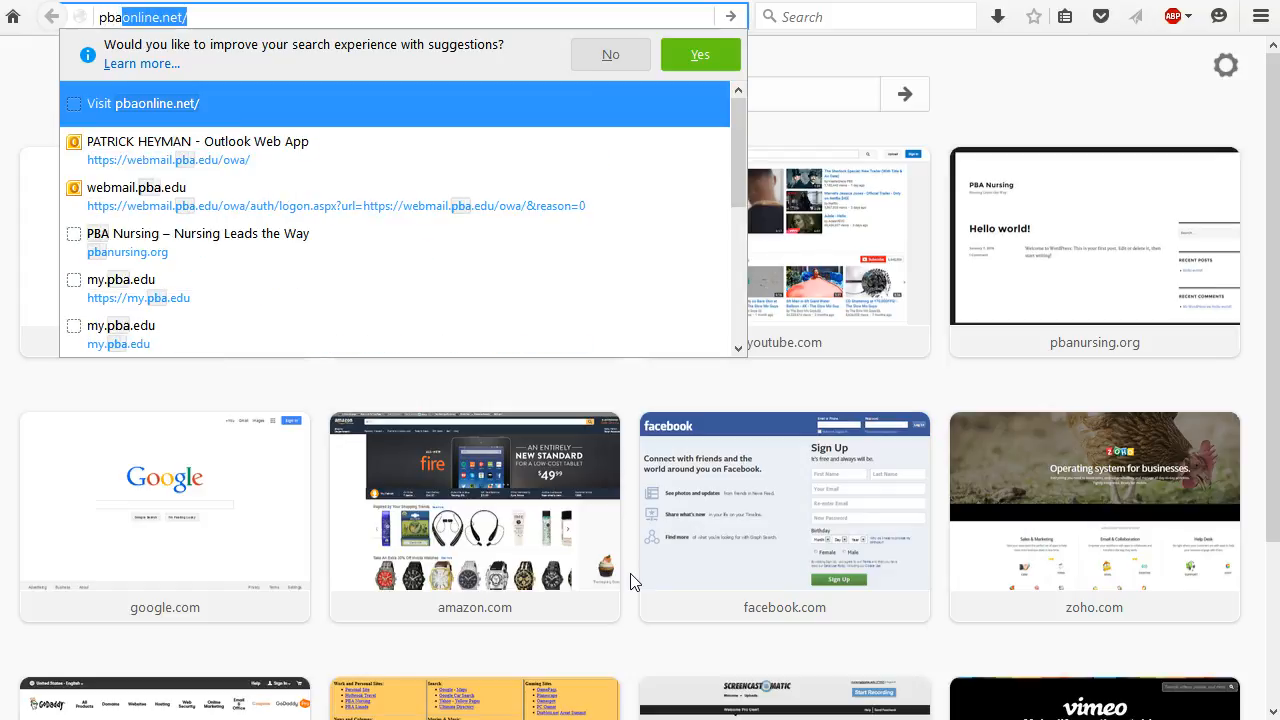
key(BackSpace)
key(BackSpace)
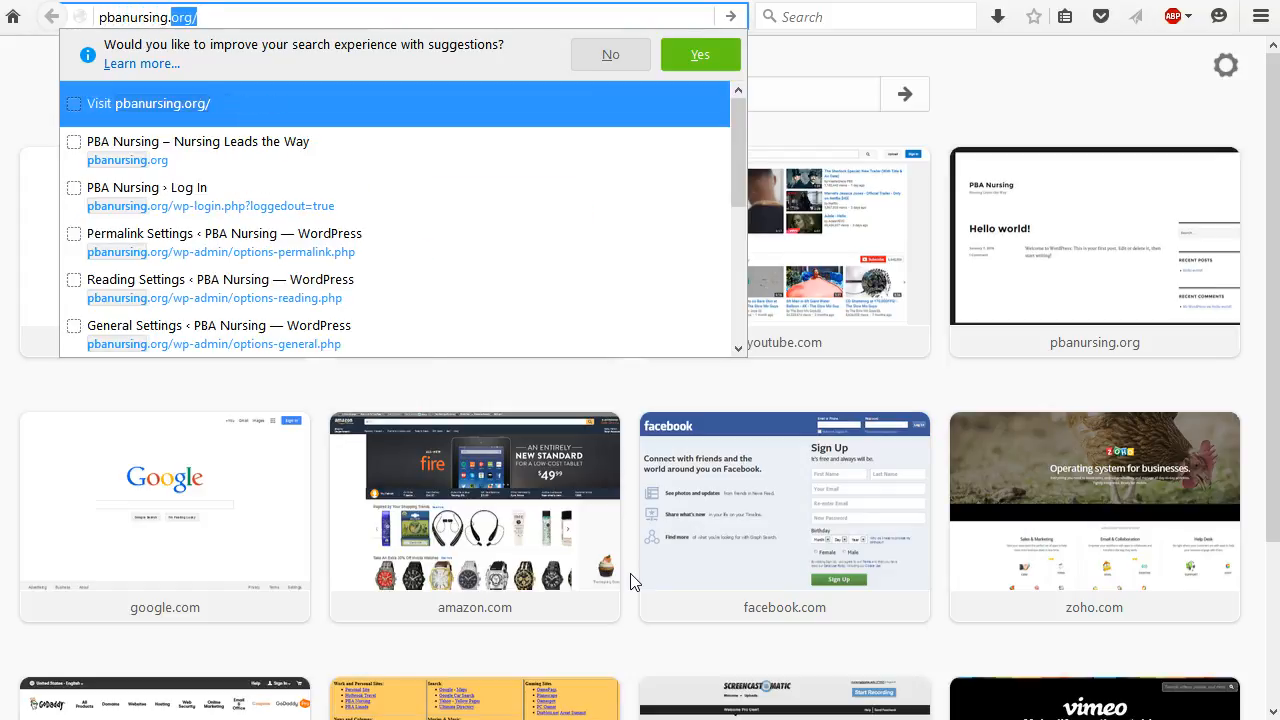
text(.)
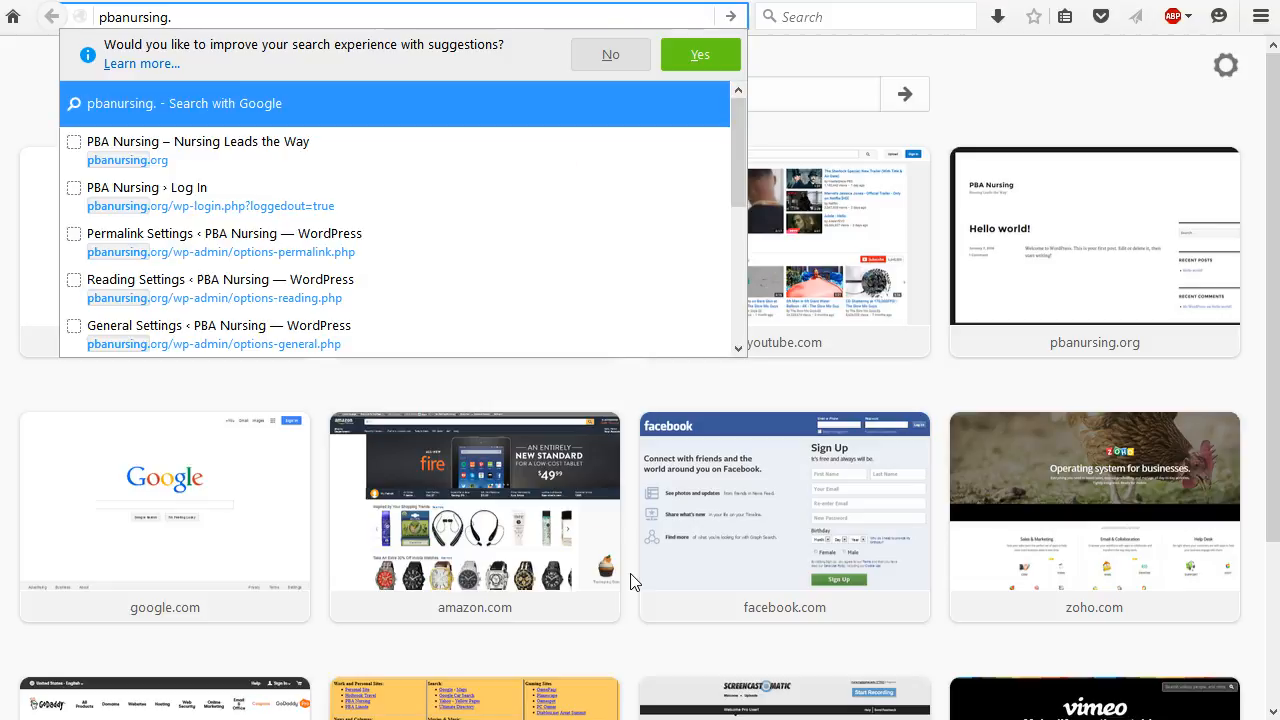
key(Down)
text(/)
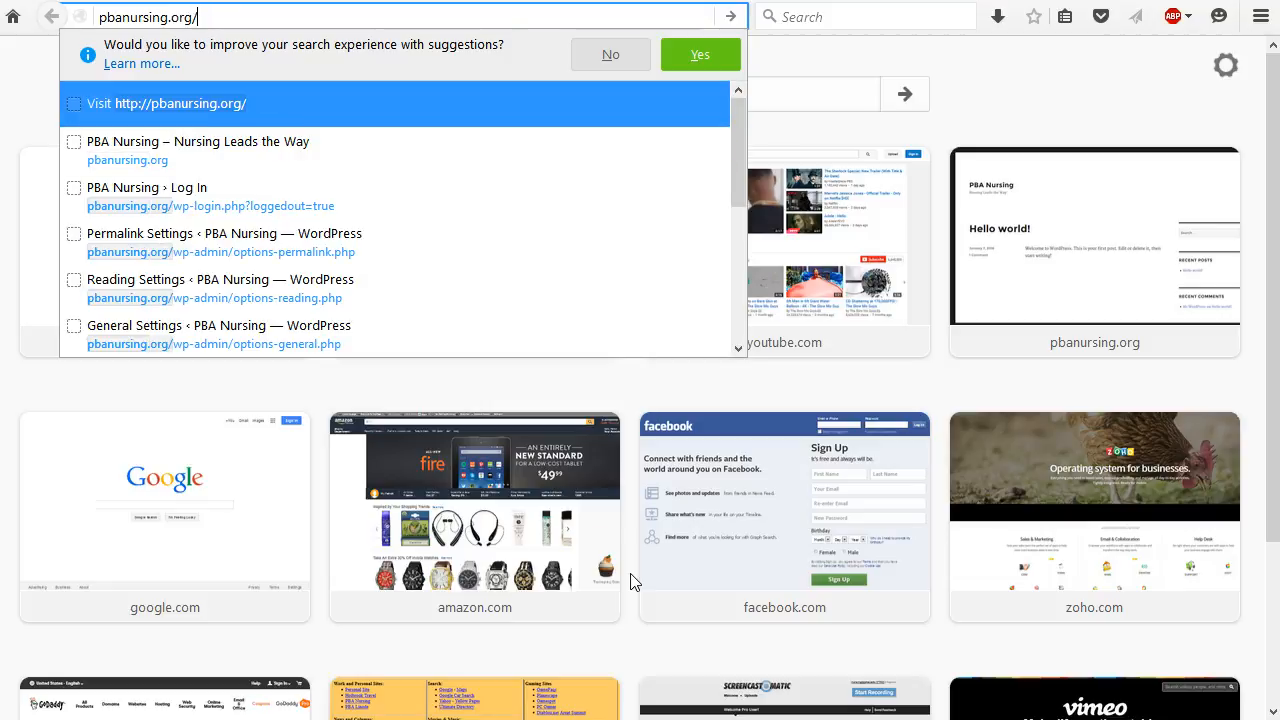
text(grad-handbook)
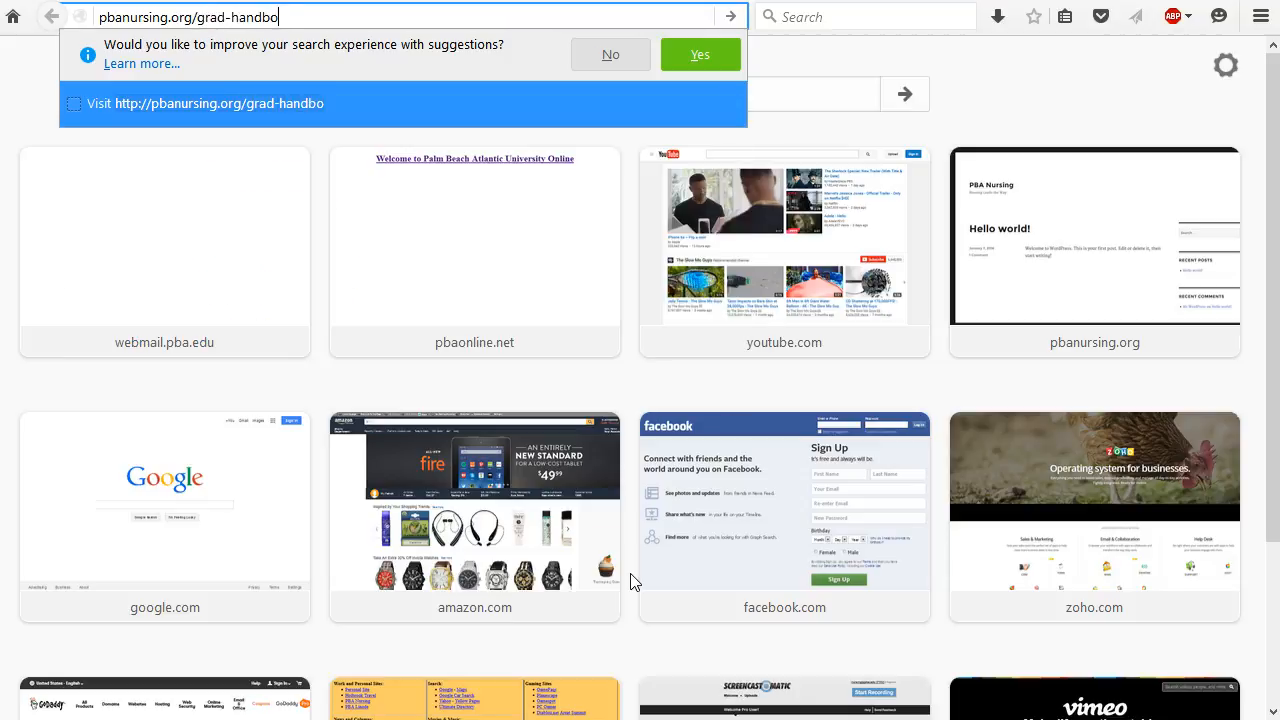
key(Return)
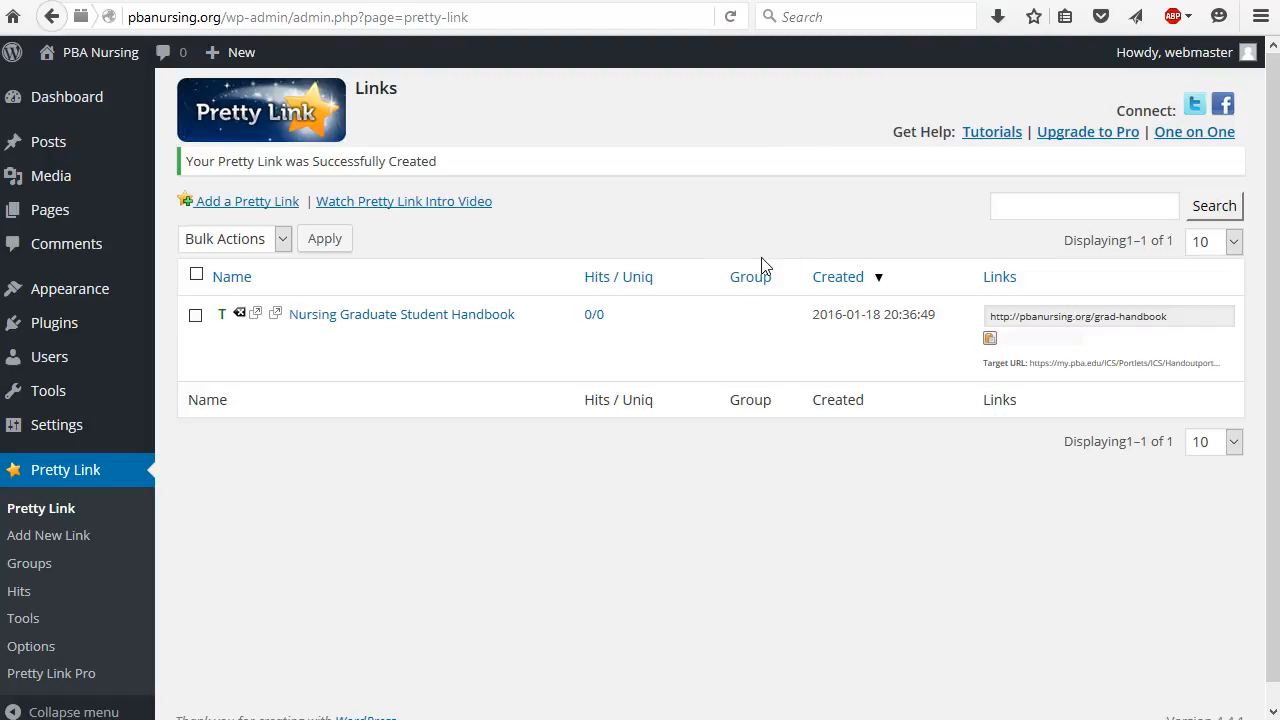
Step: Open the list of all posts in the site's admin area
click(759, 277)
mouse_move(80, 322)
mouse_move(28, 286)
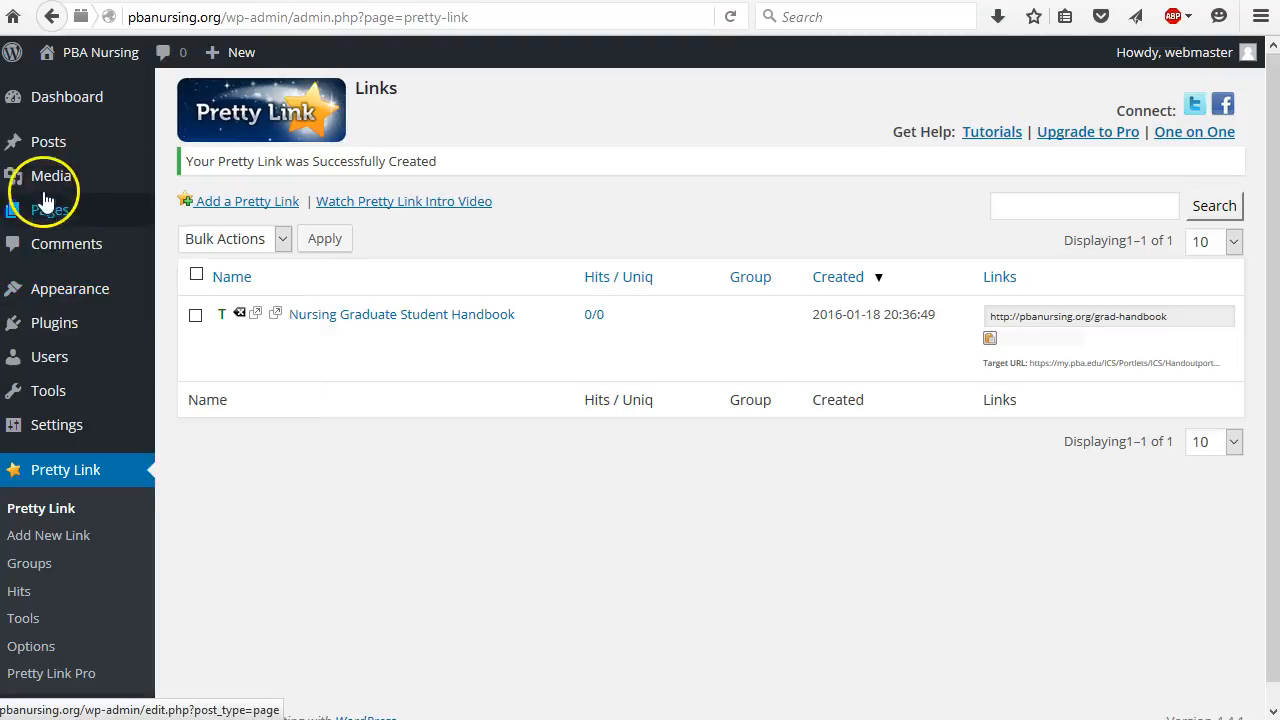
click(48, 150)
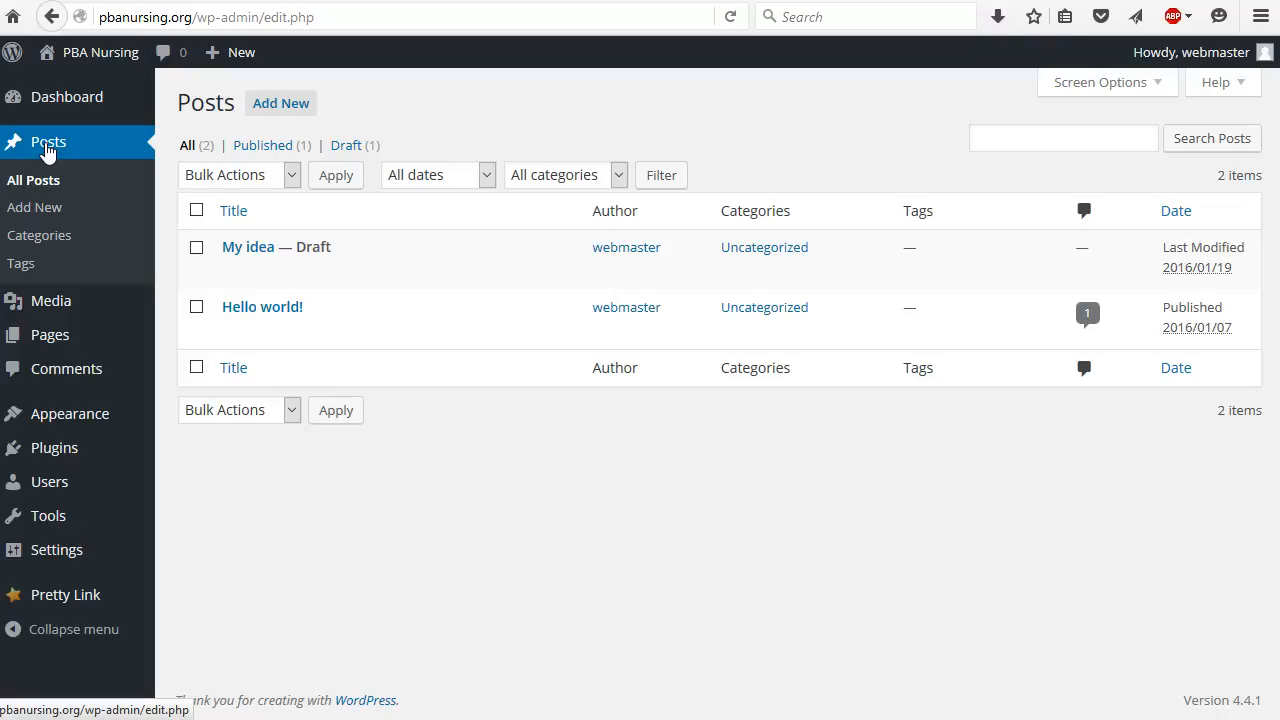
click(47, 146)
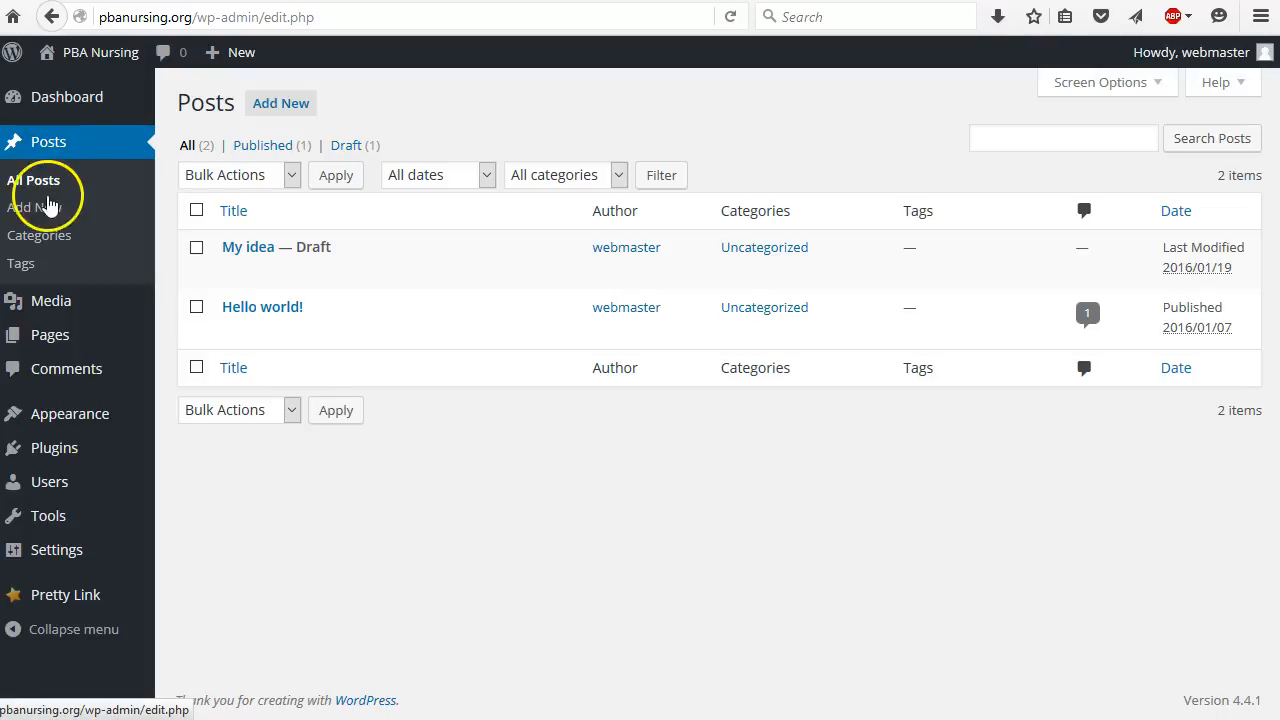
Step: Add a post category named "News" with the slug "news", leaving its parent at None and its description empty
click(26, 245)
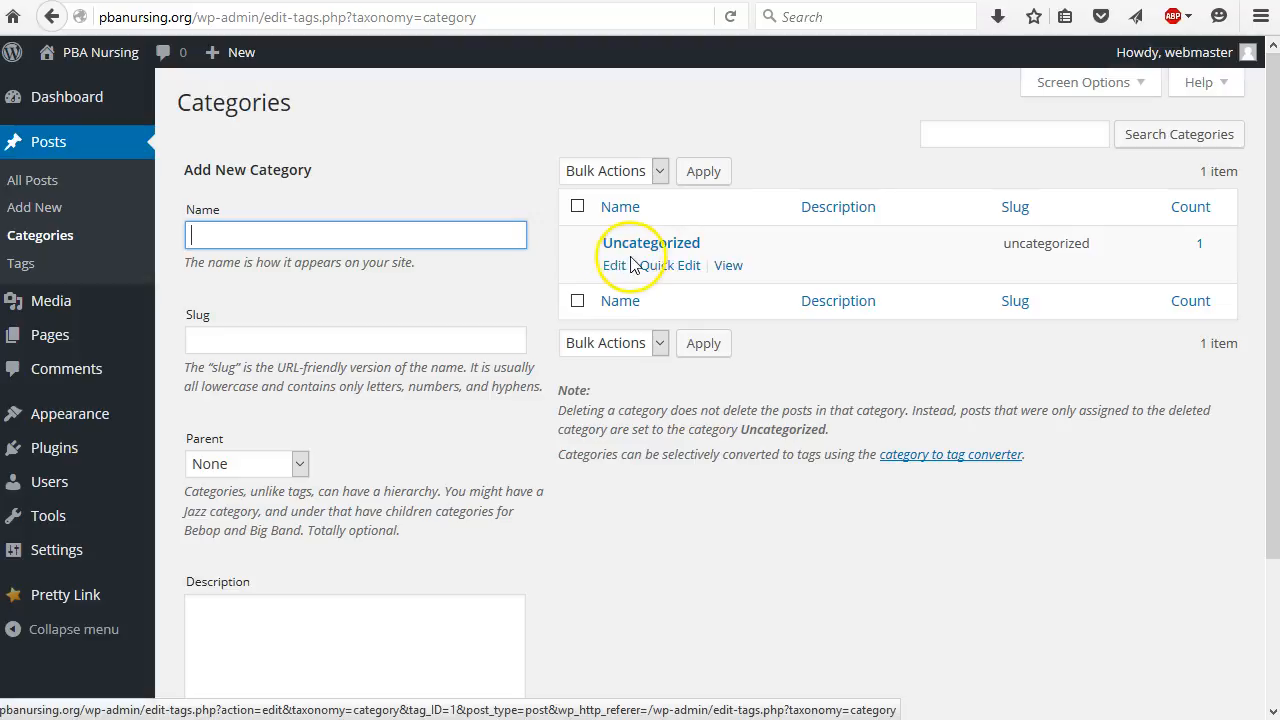
click(256, 234)
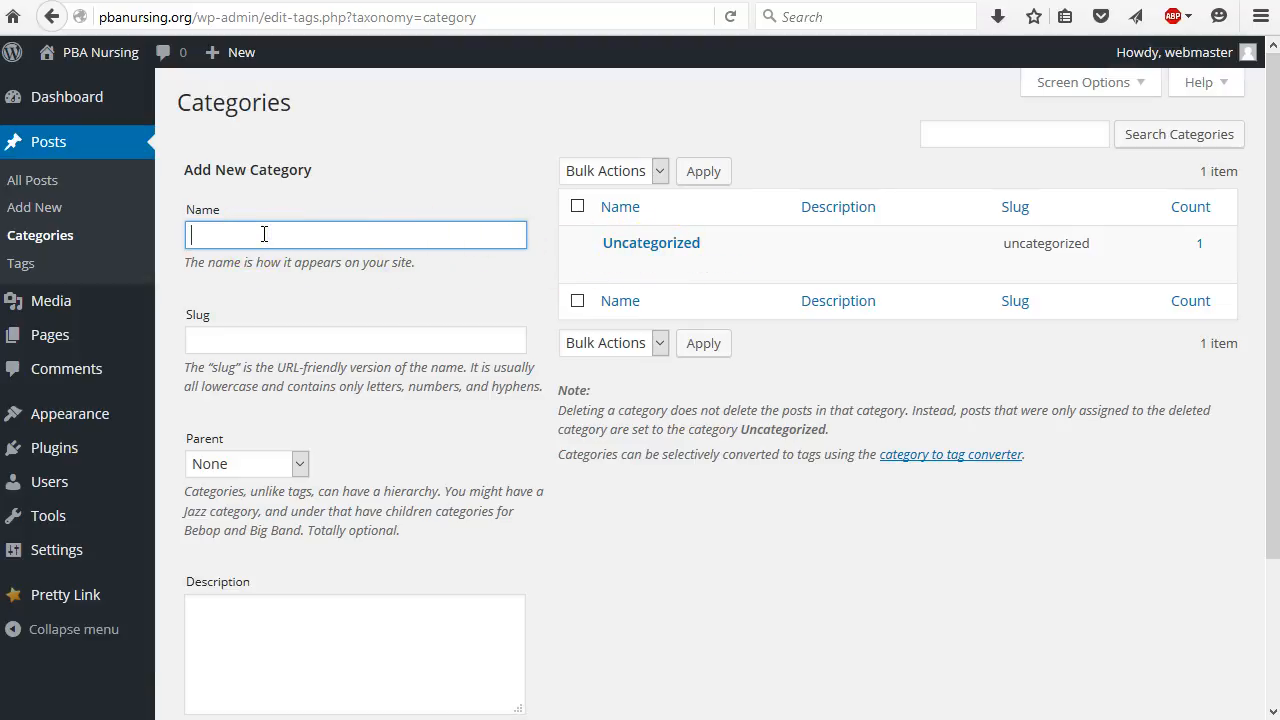
text(News)
key(Tab)
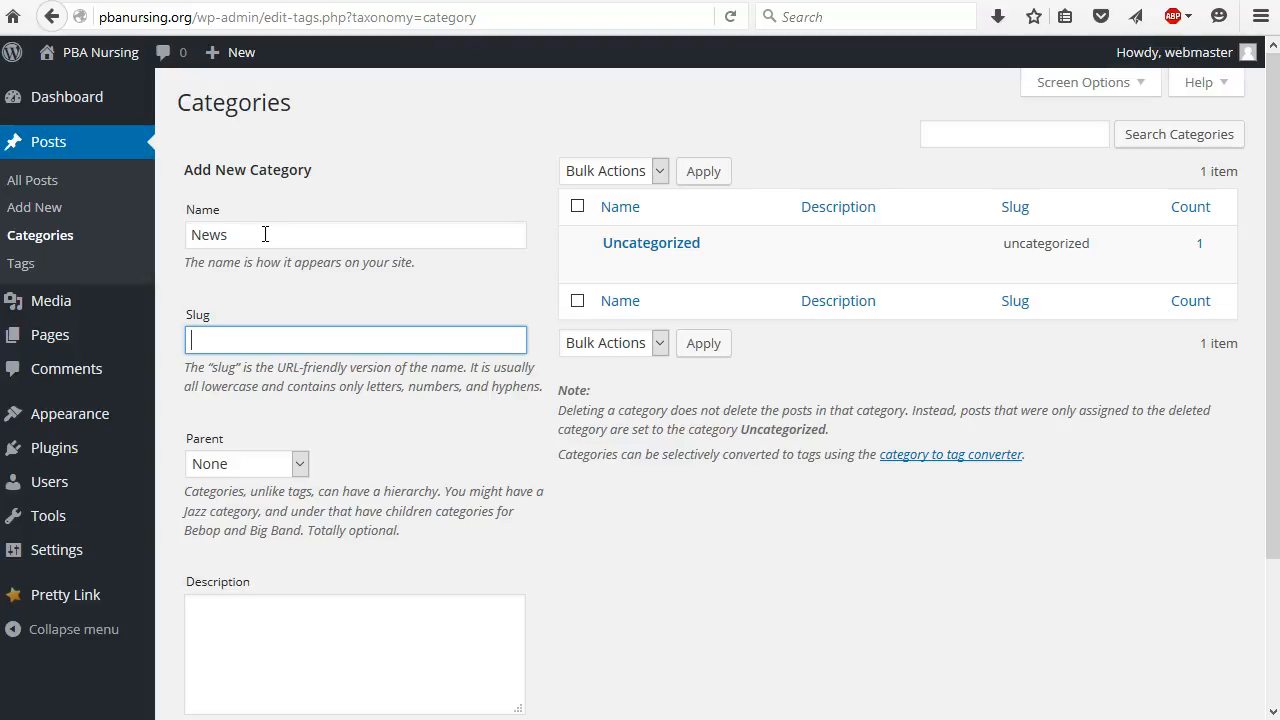
text(news)
scroll(786, 543, down, 3)
click(441, 474)
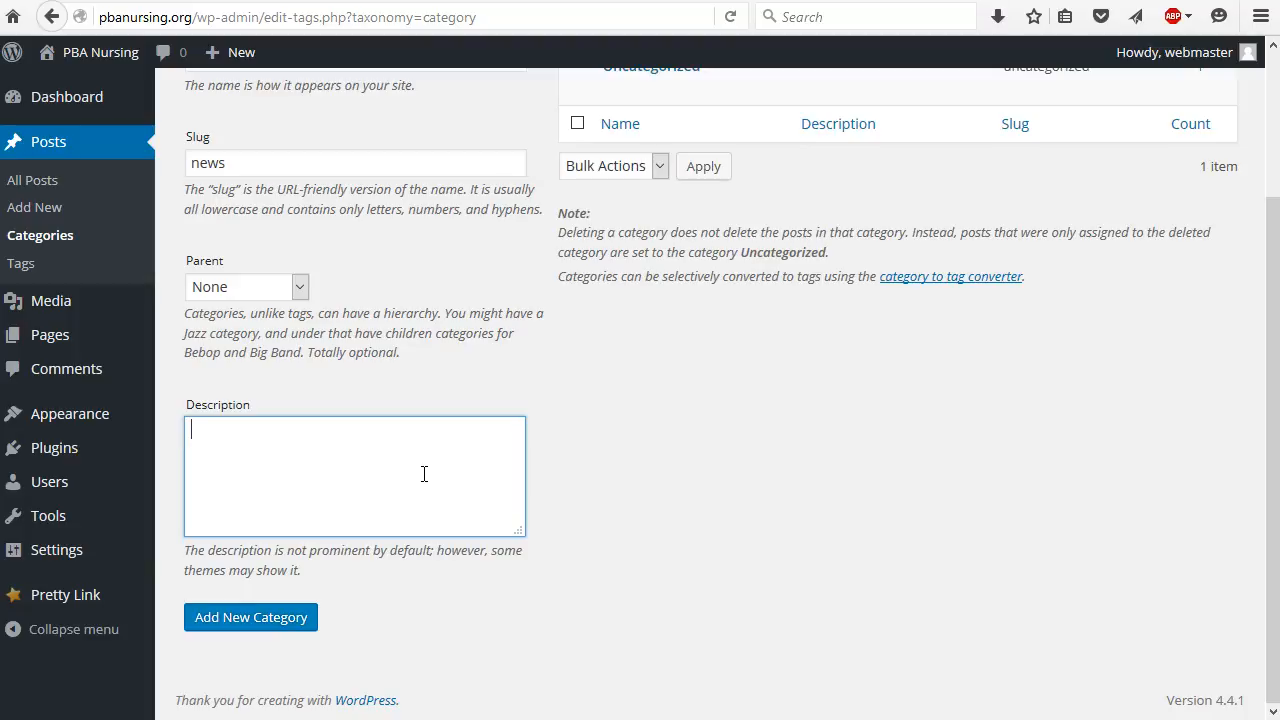
click(263, 626)
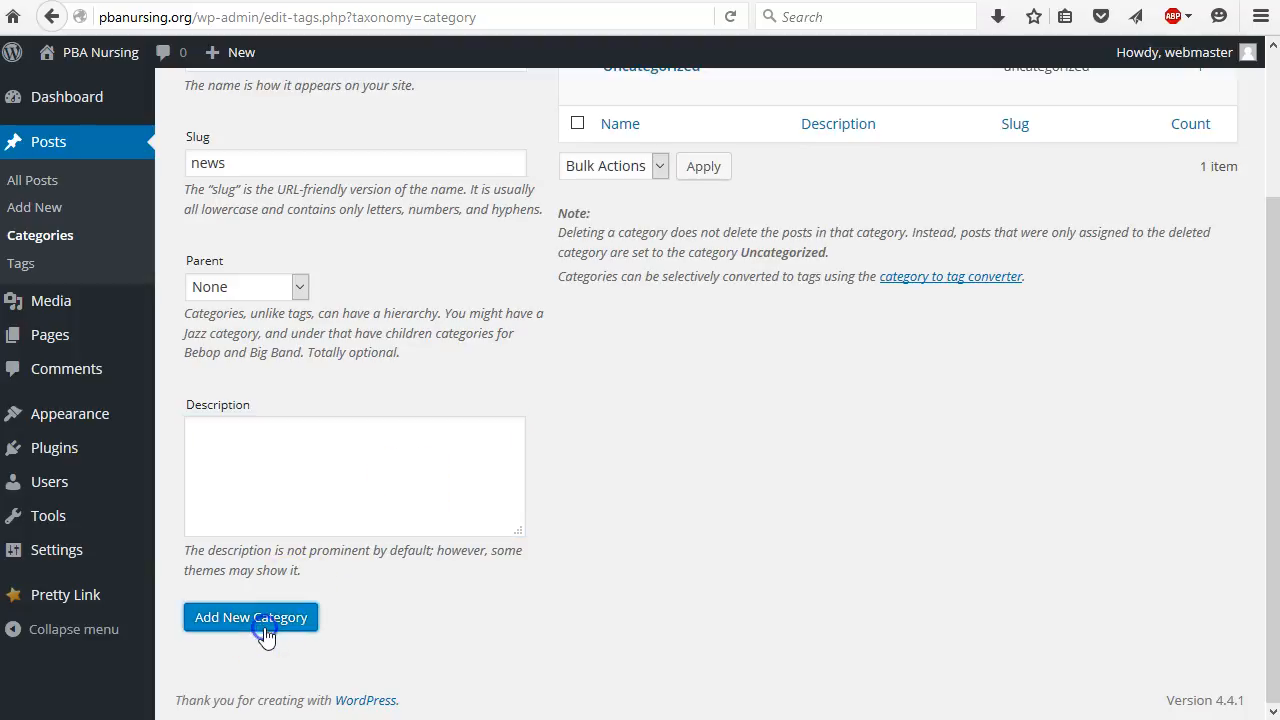
scroll(770, 640, up, 3)
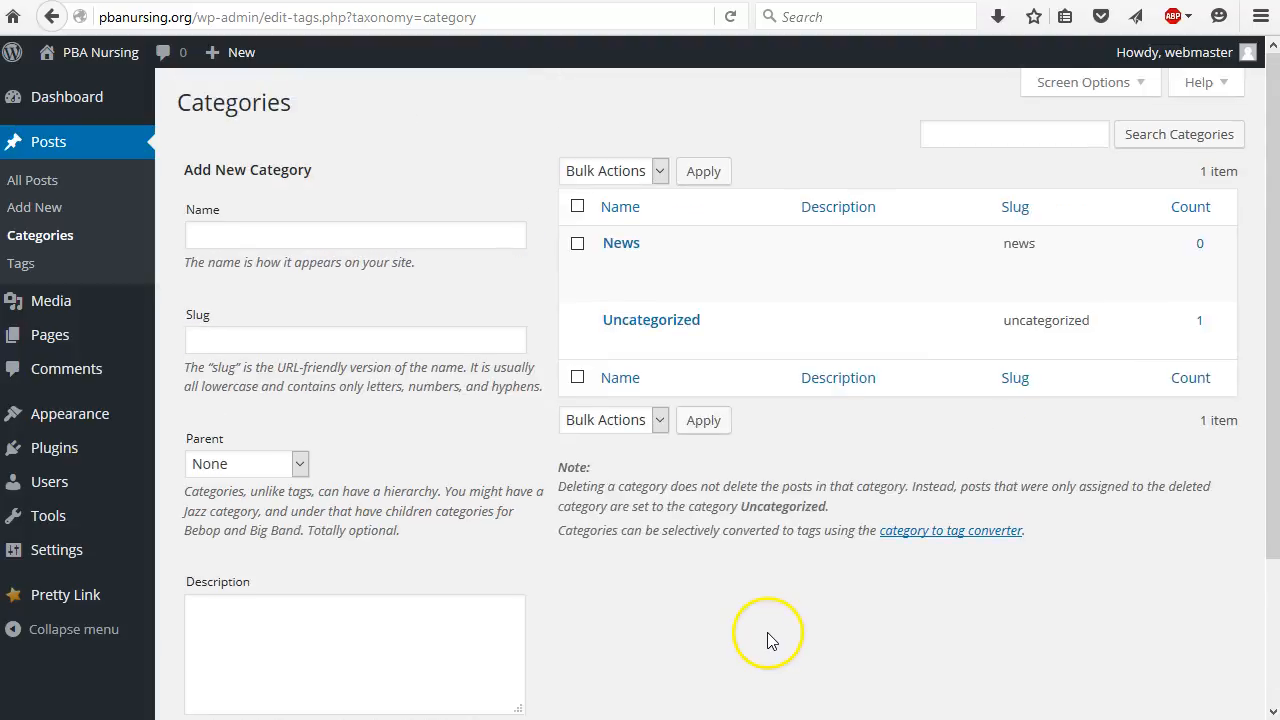
Step: Check the parent options for a new category and open the management page for post tags
click(258, 470)
click(287, 467)
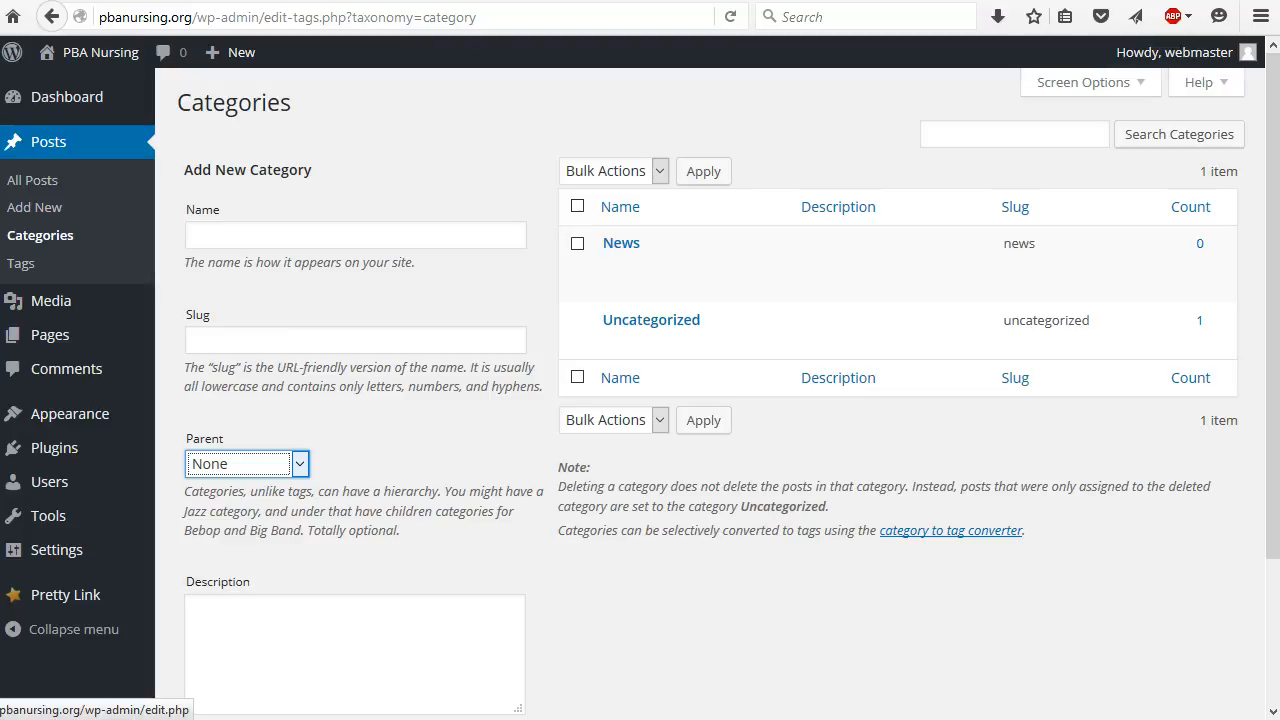
click(24, 264)
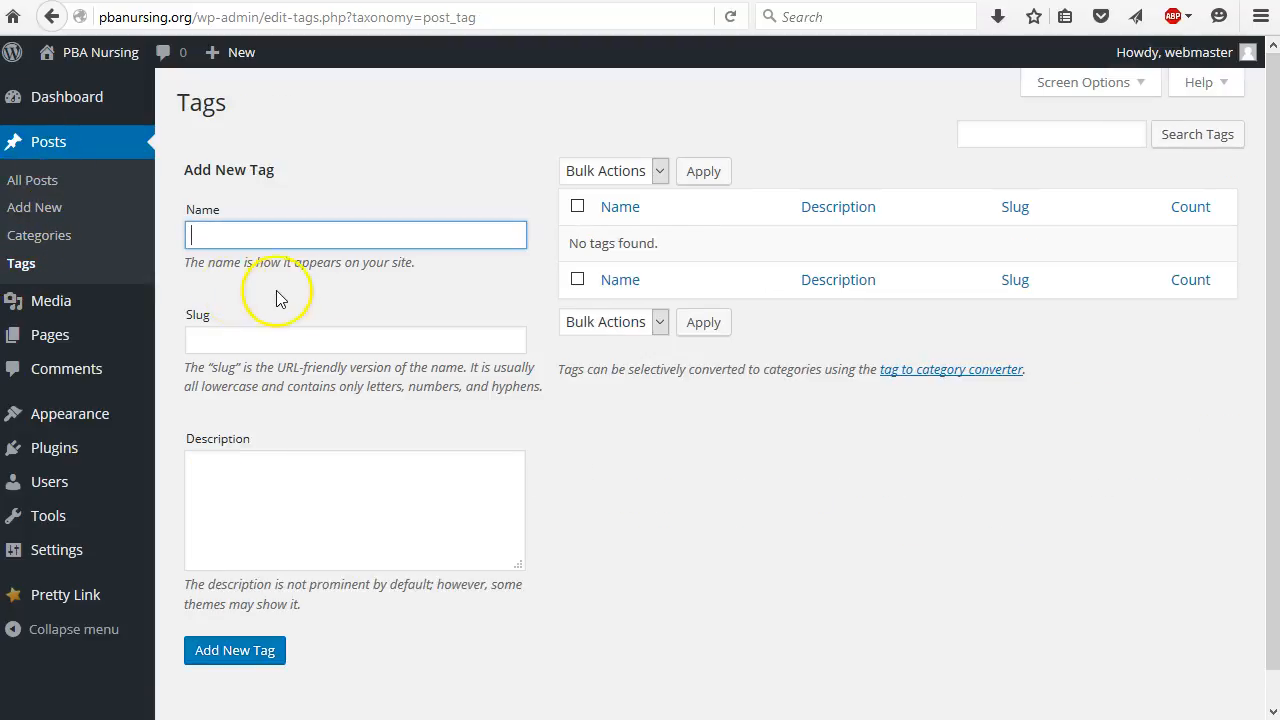